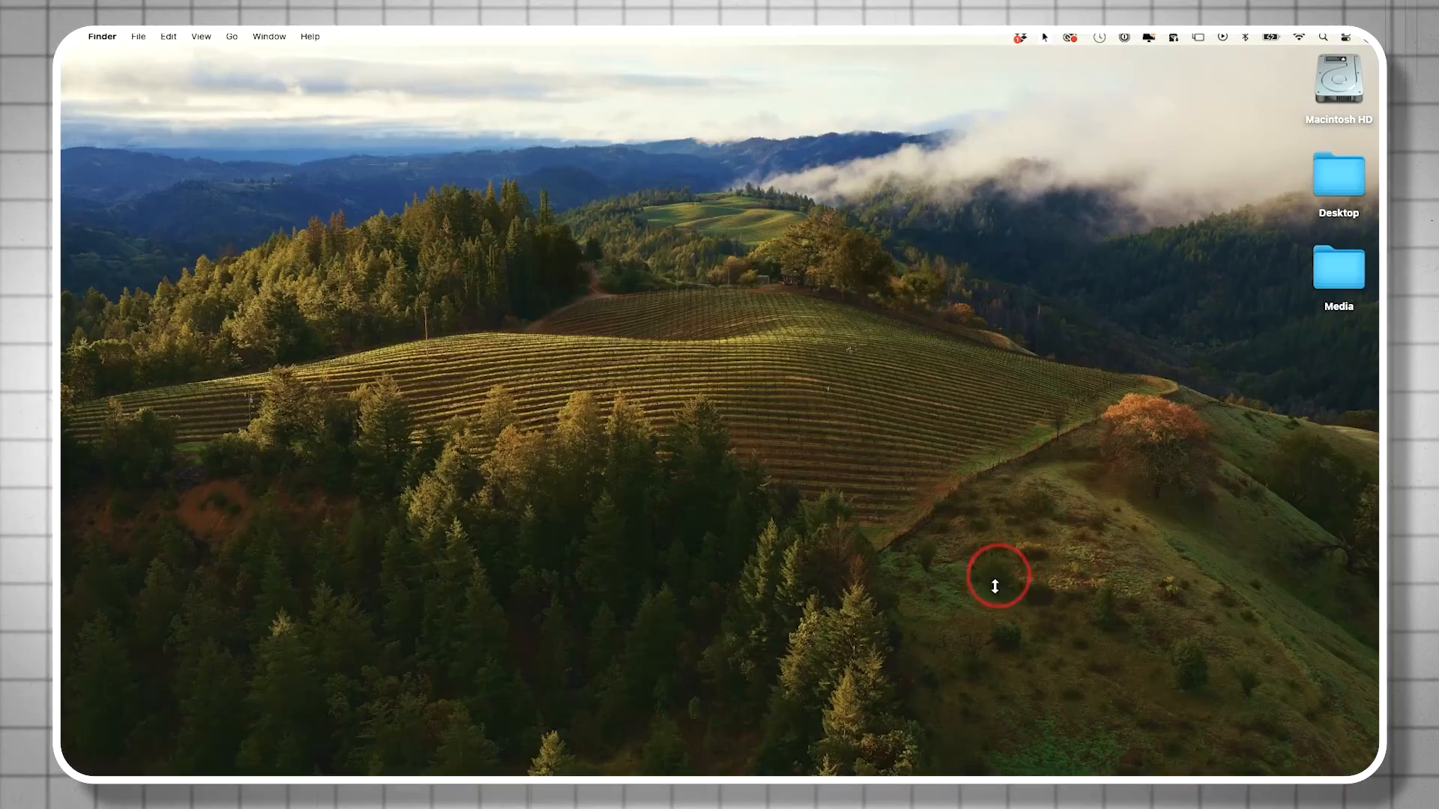
- Open the App Store to look up iMovie, and launch the installed iMovie app
mouse_move(930, 759)
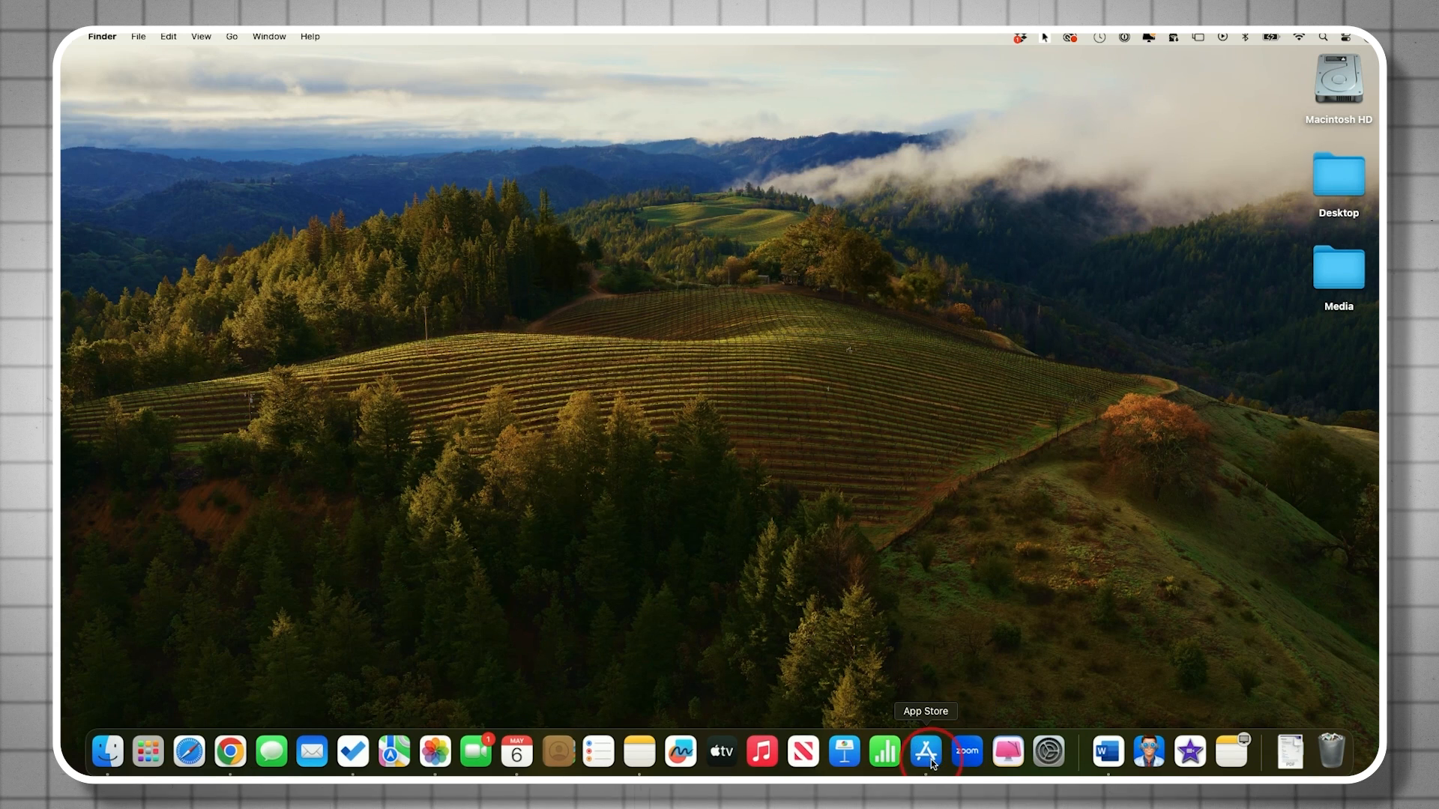
click(929, 754)
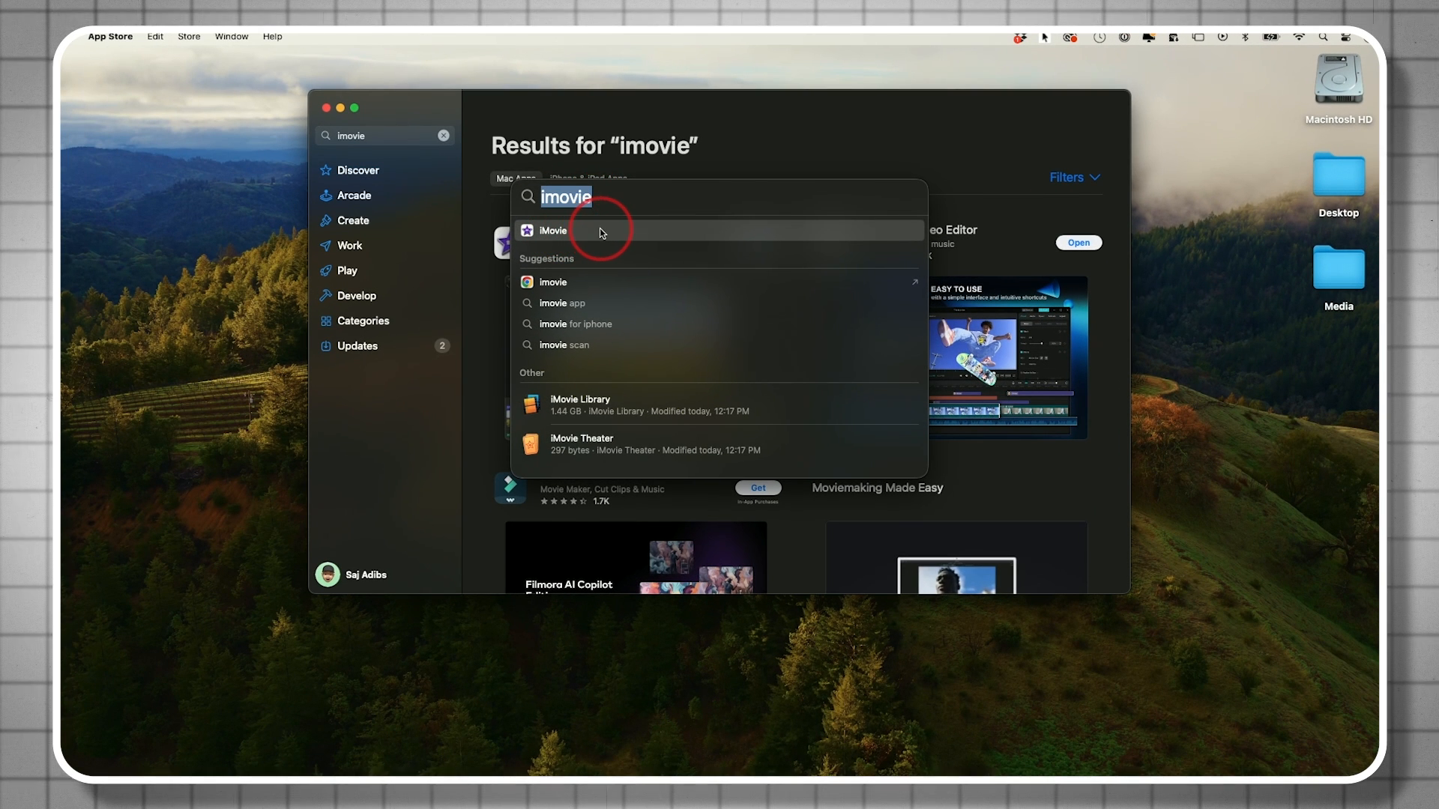
click(601, 230)
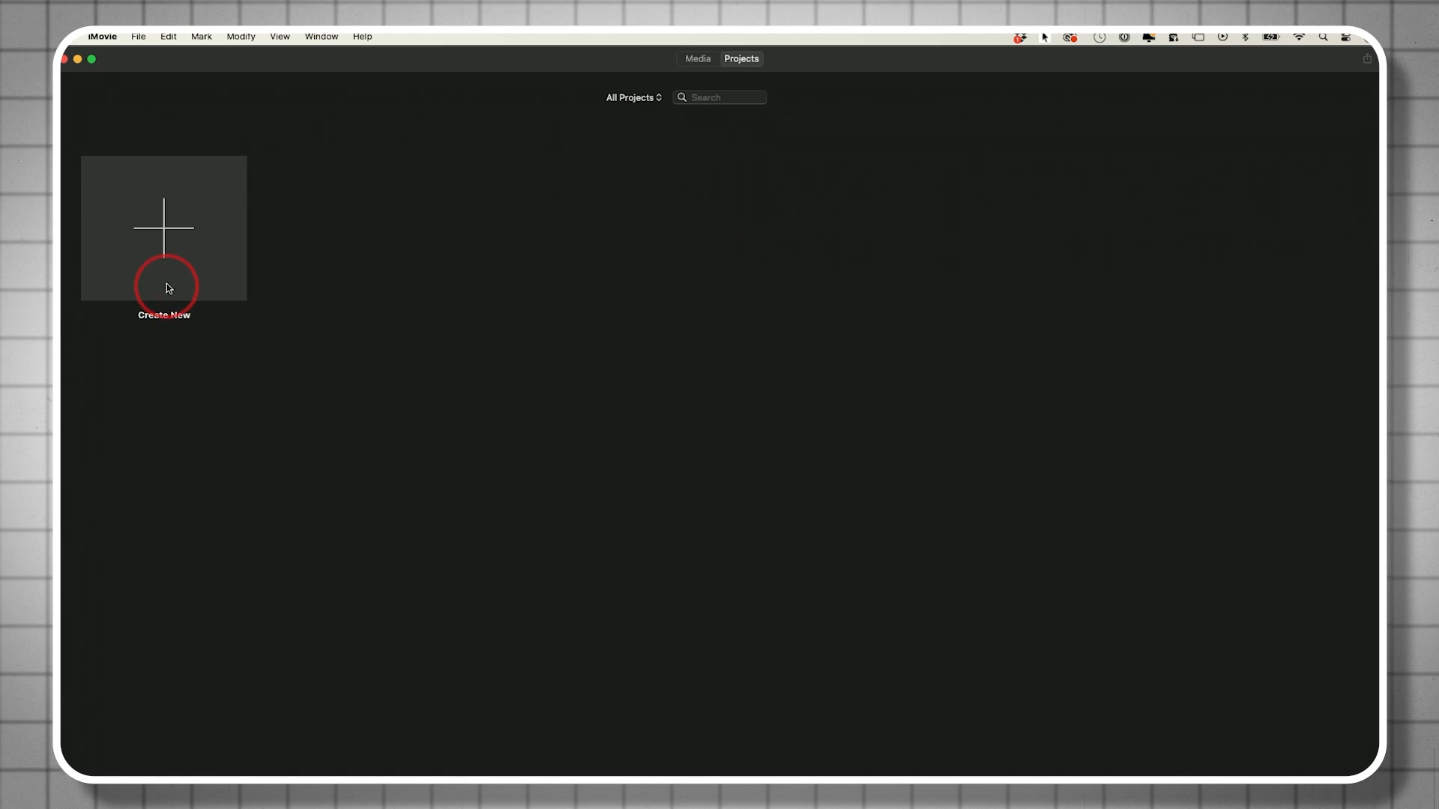
- Examine the trailer templates offered for a new project and close them without creating a trailer
click(166, 236)
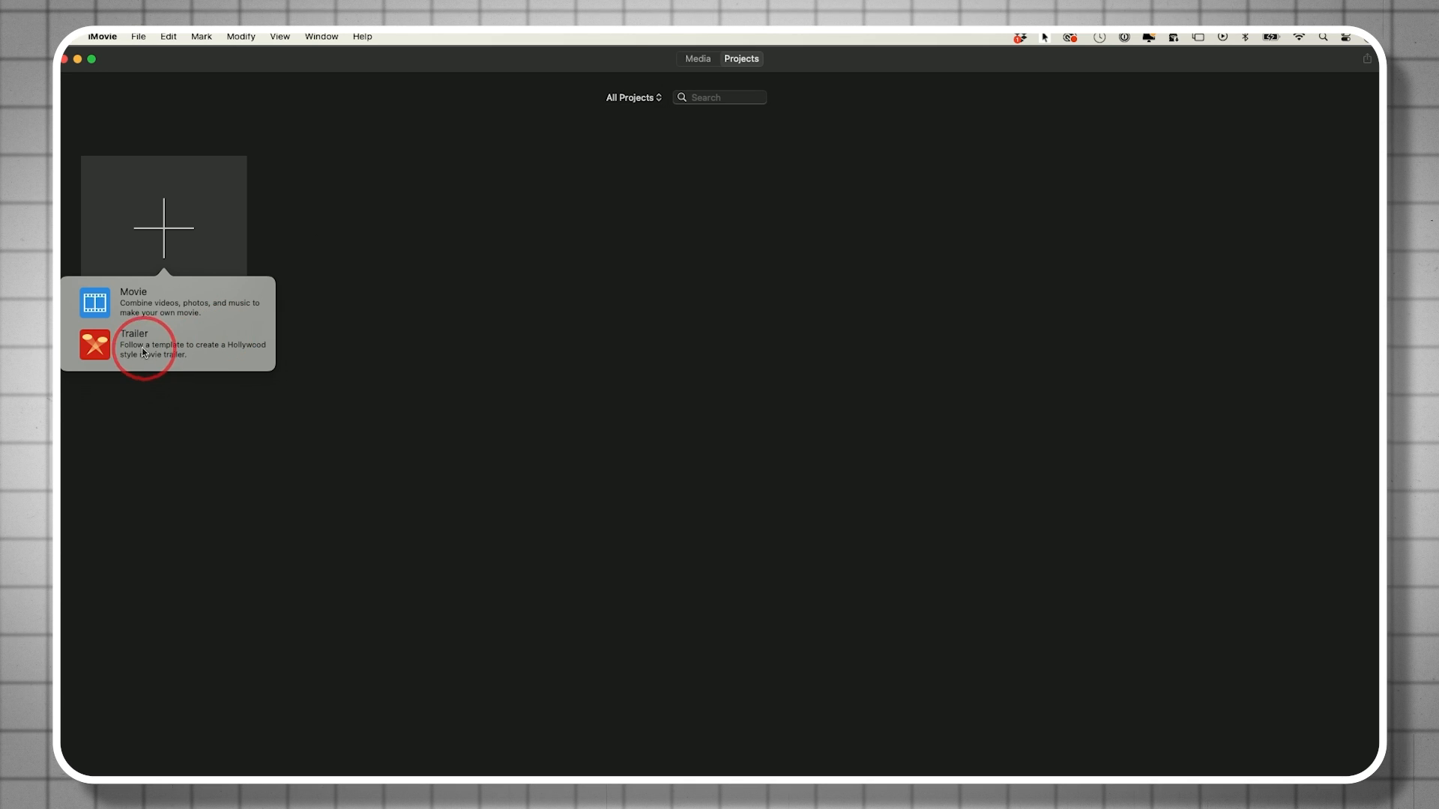
click(136, 342)
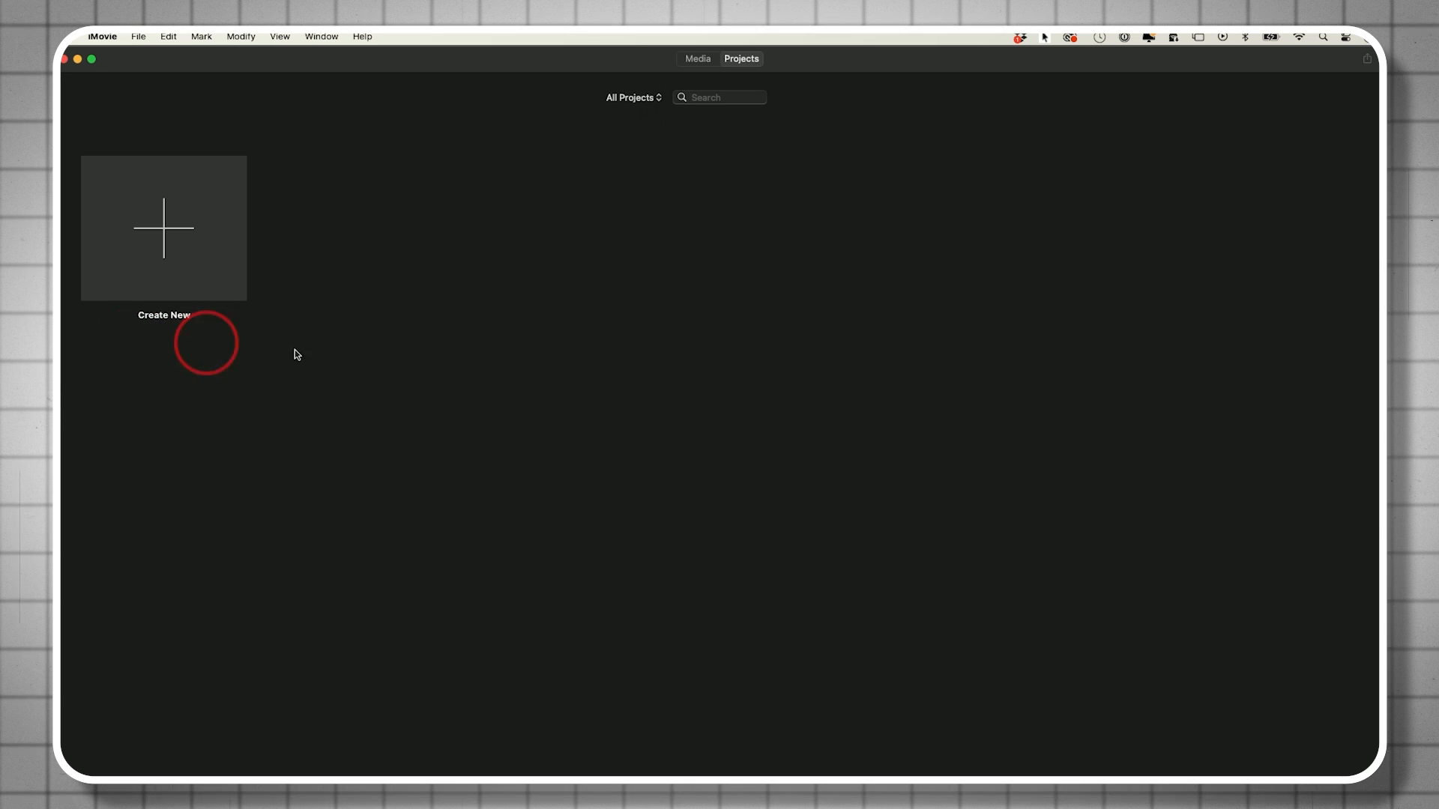
scroll(866, 444, down, 10)
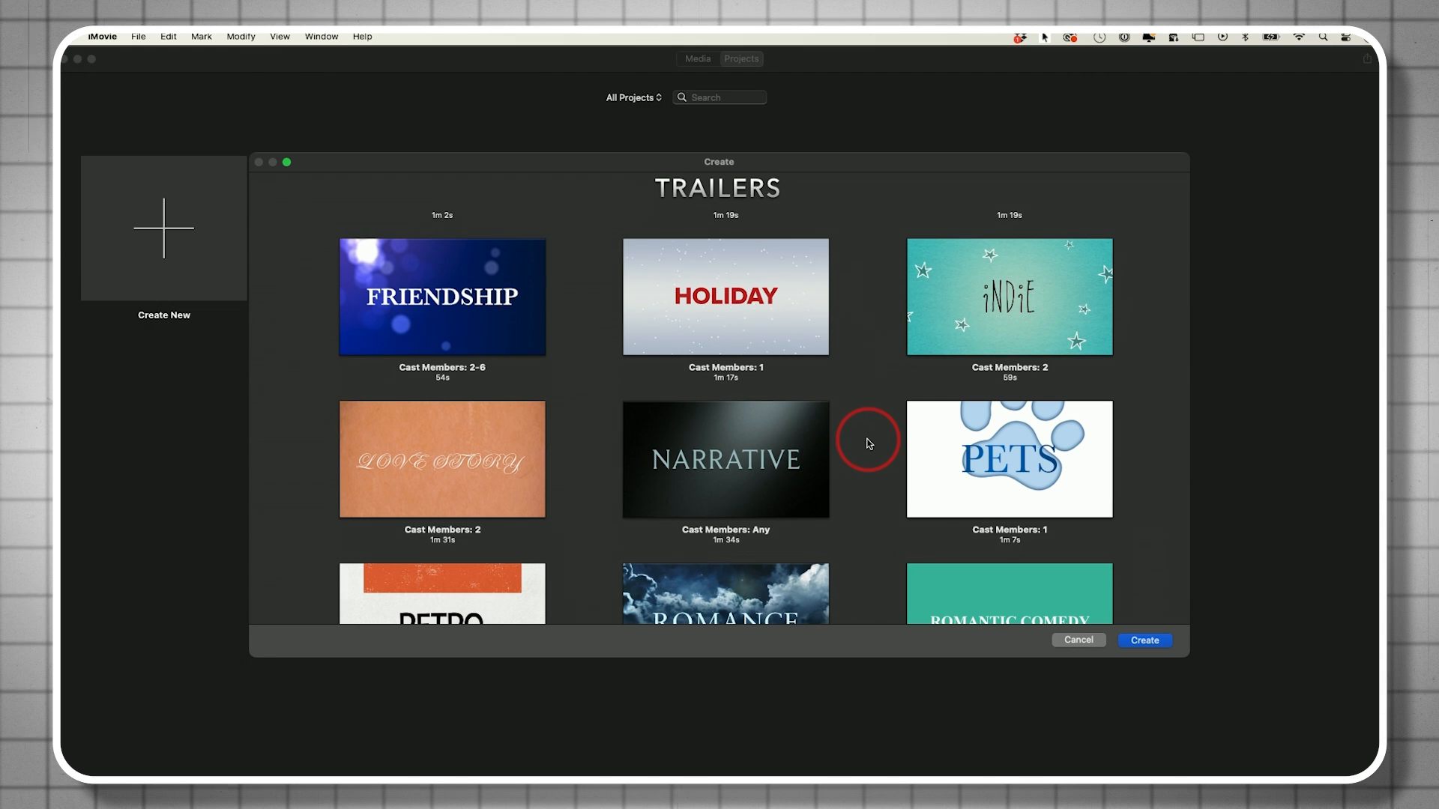
scroll(870, 443, down, 7)
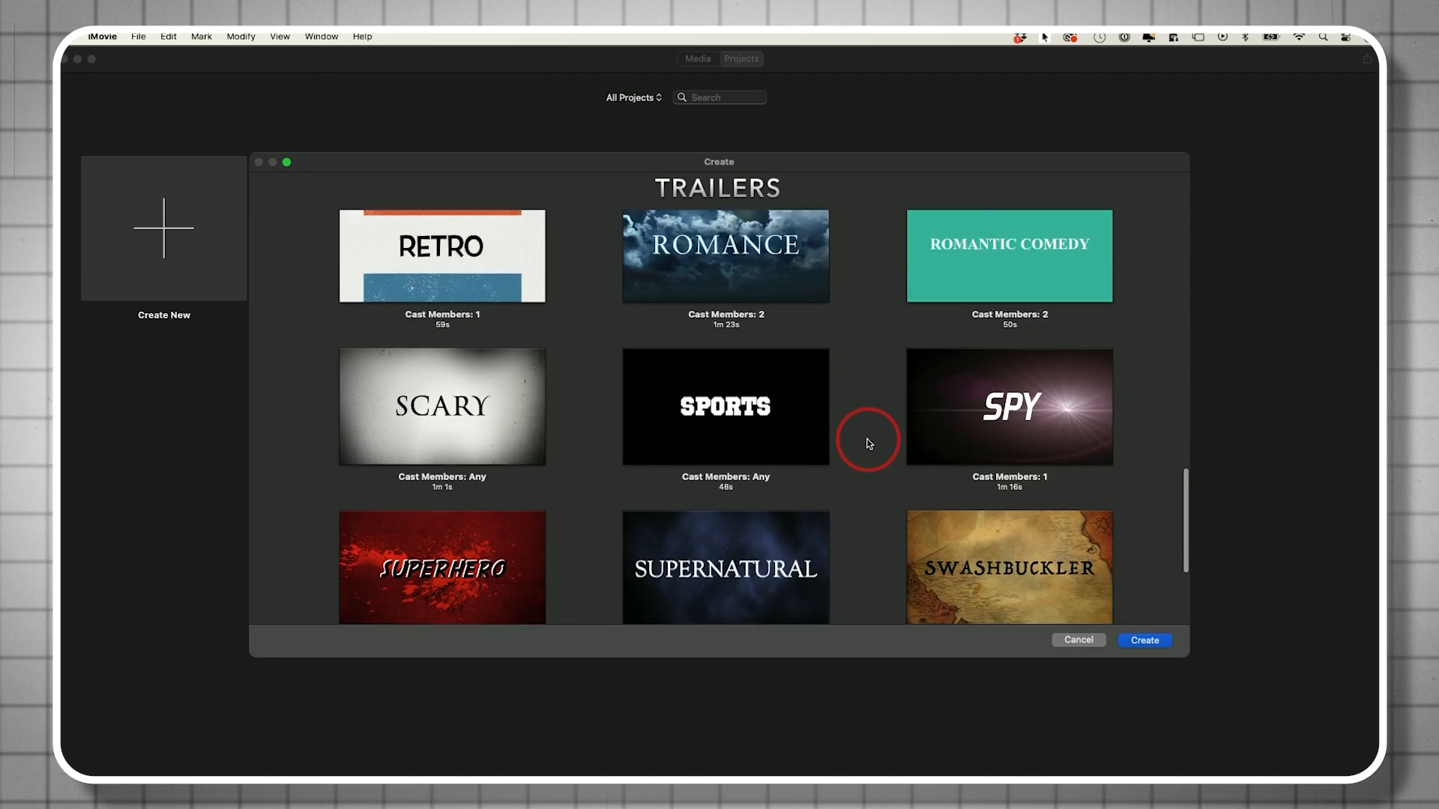
scroll(869, 443, up, 15)
mouse_move(1060, 609)
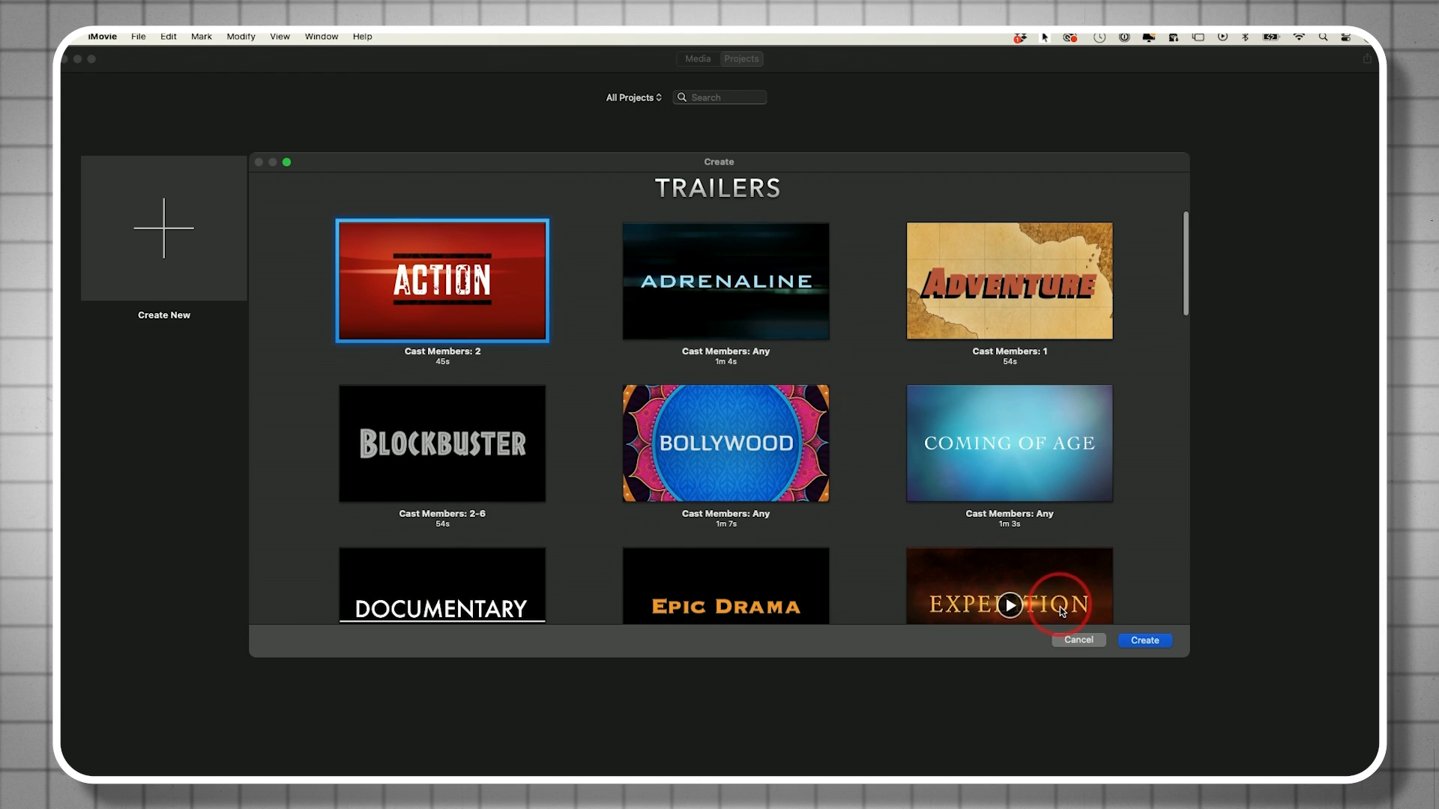
click(1086, 643)
- Create a new movie project and save it under the name iMovie Tutorial
click(184, 234)
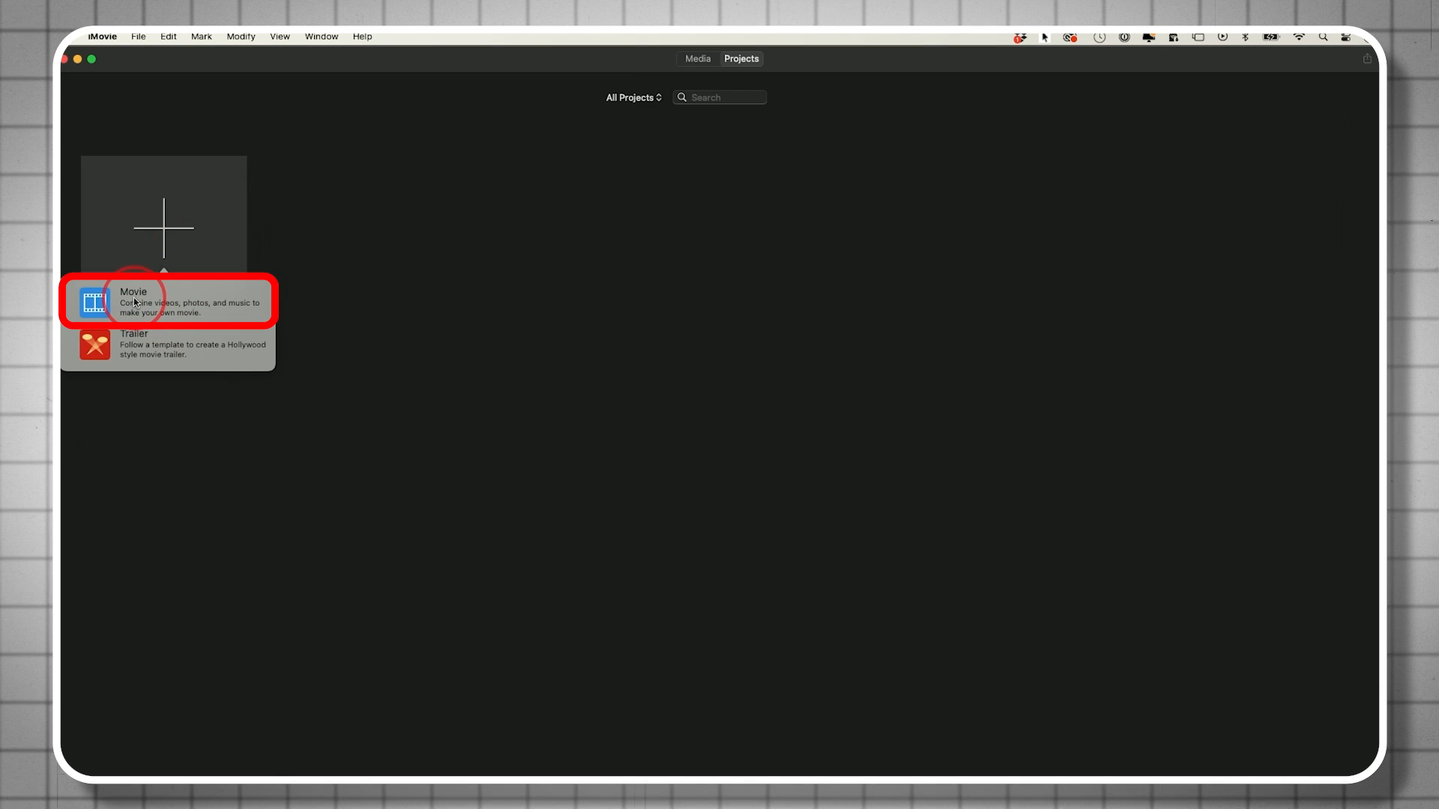
click(136, 300)
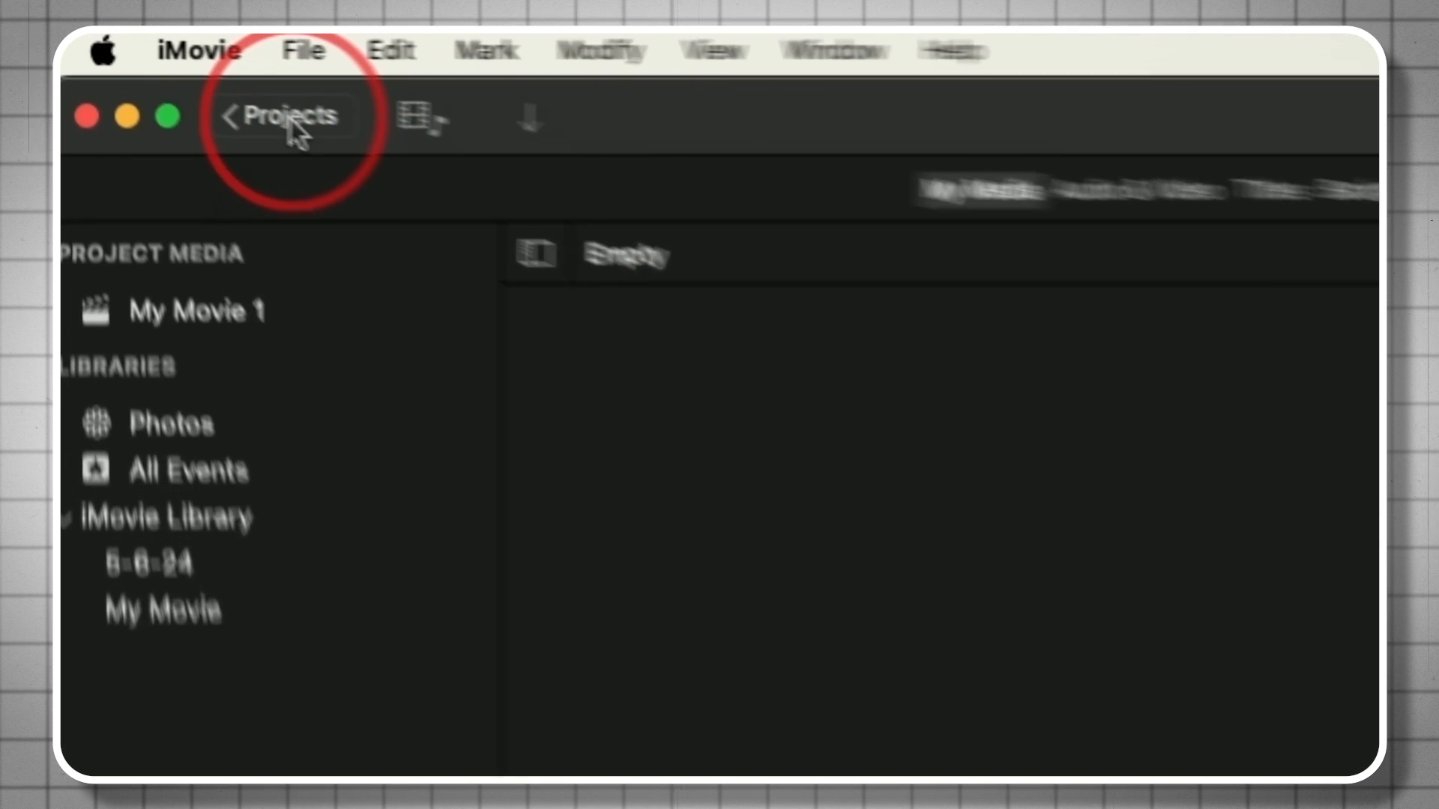
click(329, 137)
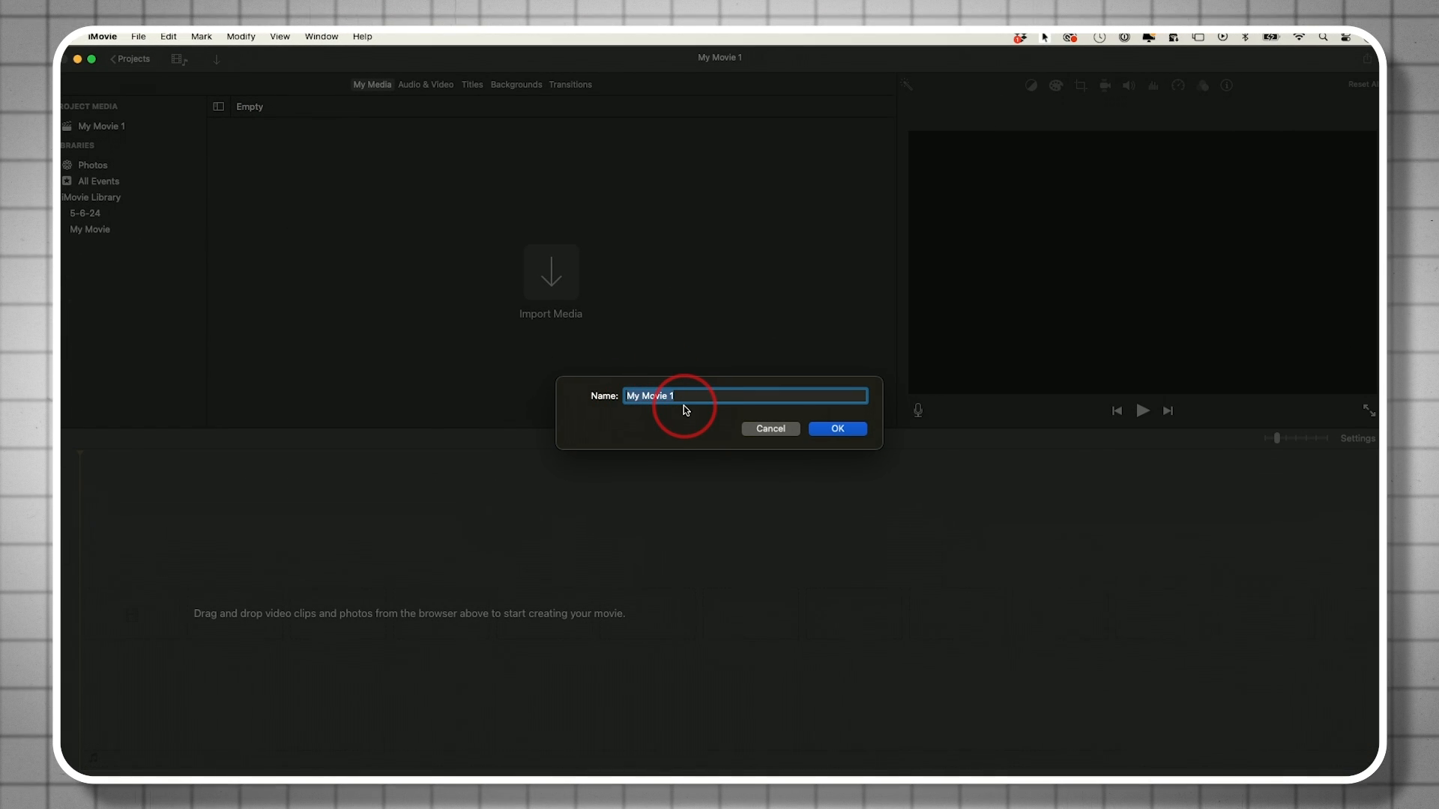
text(Tutorial)
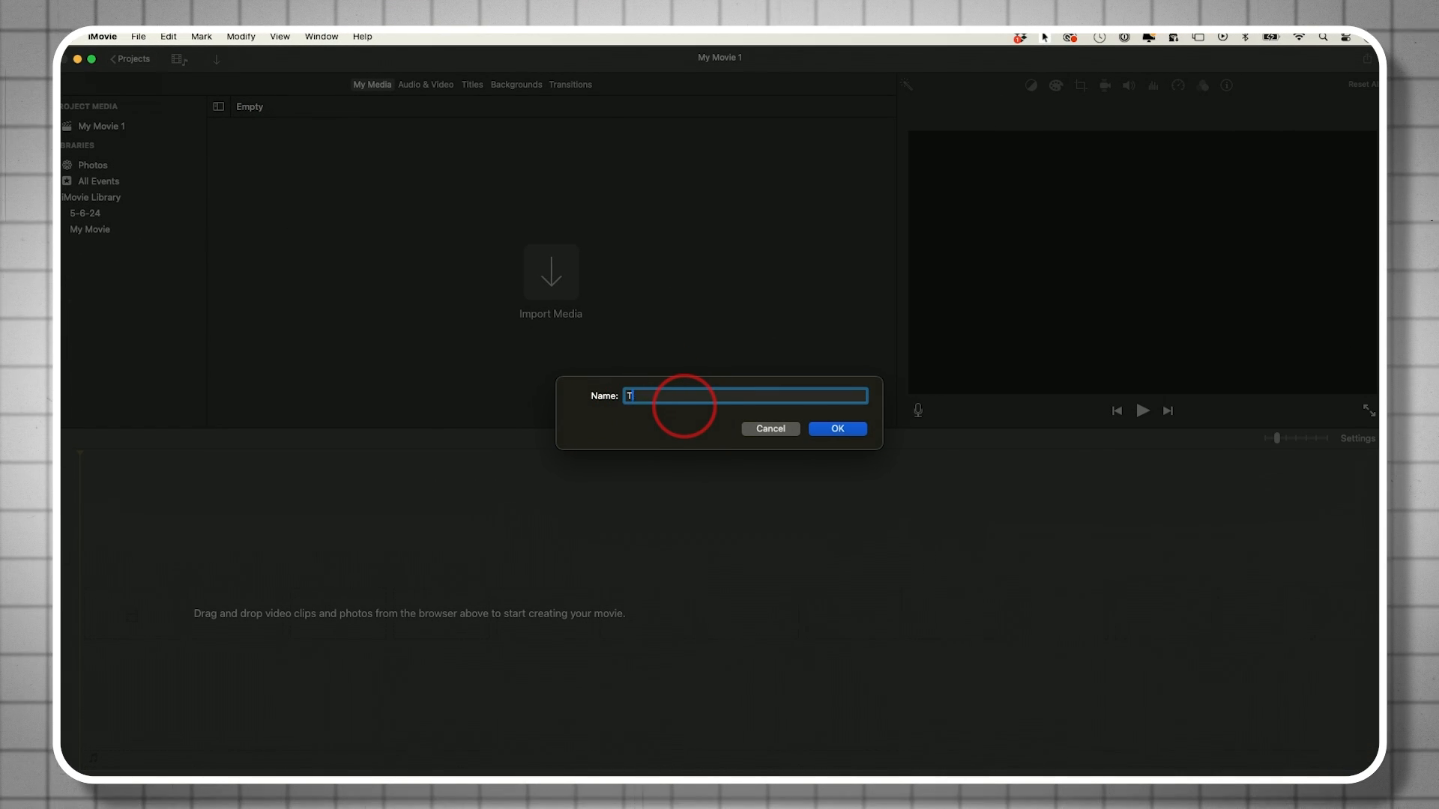
click(837, 430)
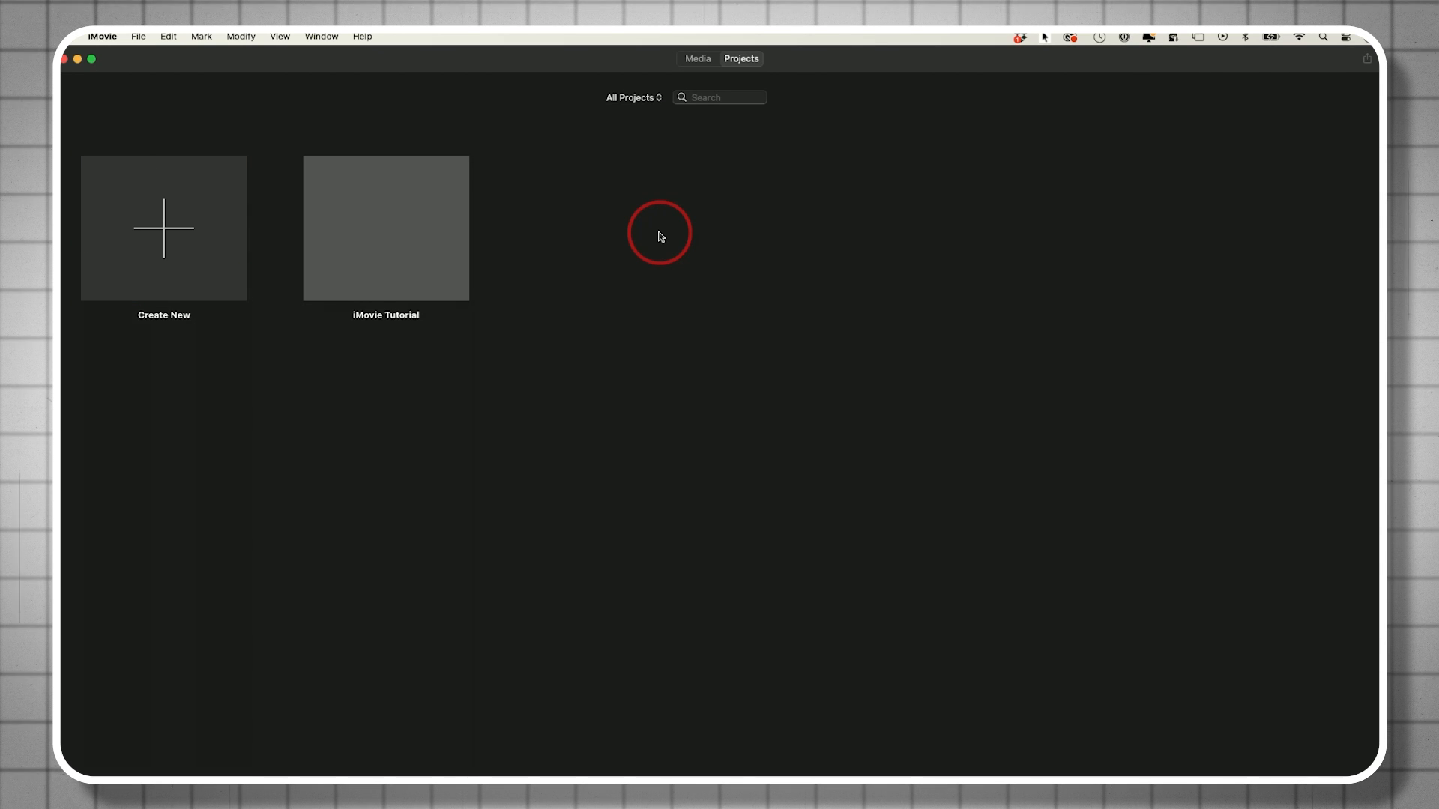
- Reopen the iMovie Tutorial project and start a media import from the Media folder on the Desktop
double_click(391, 248)
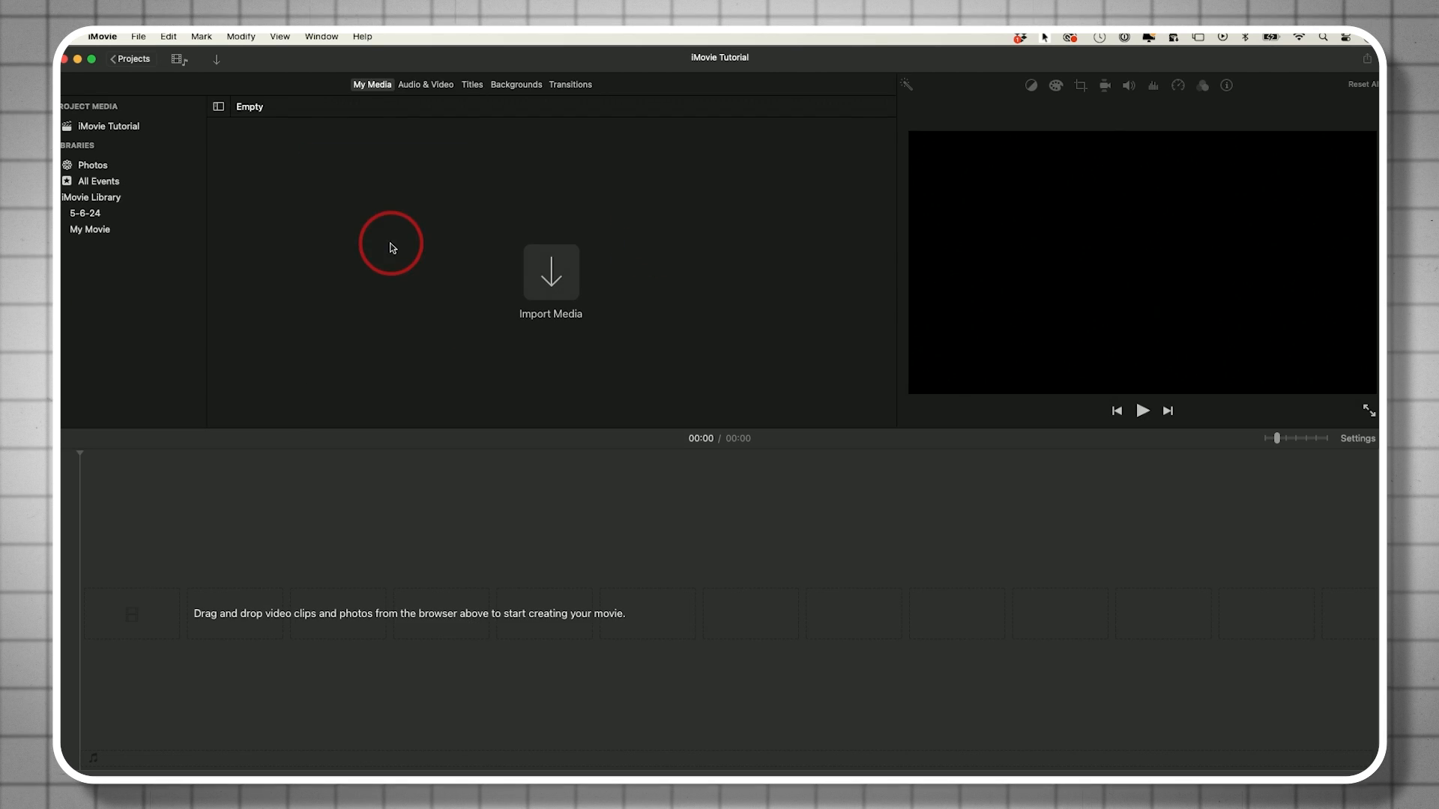
click(549, 277)
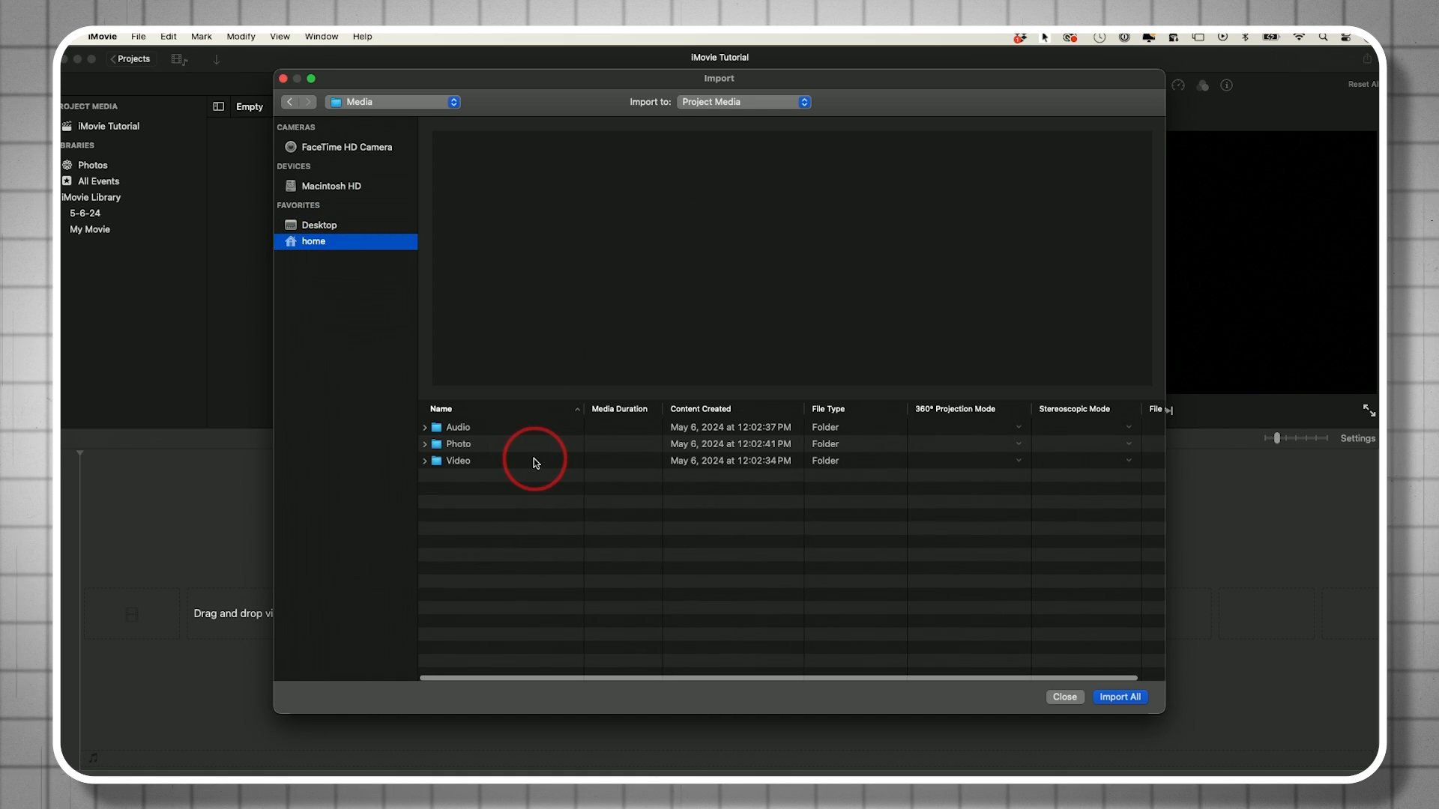
click(321, 225)
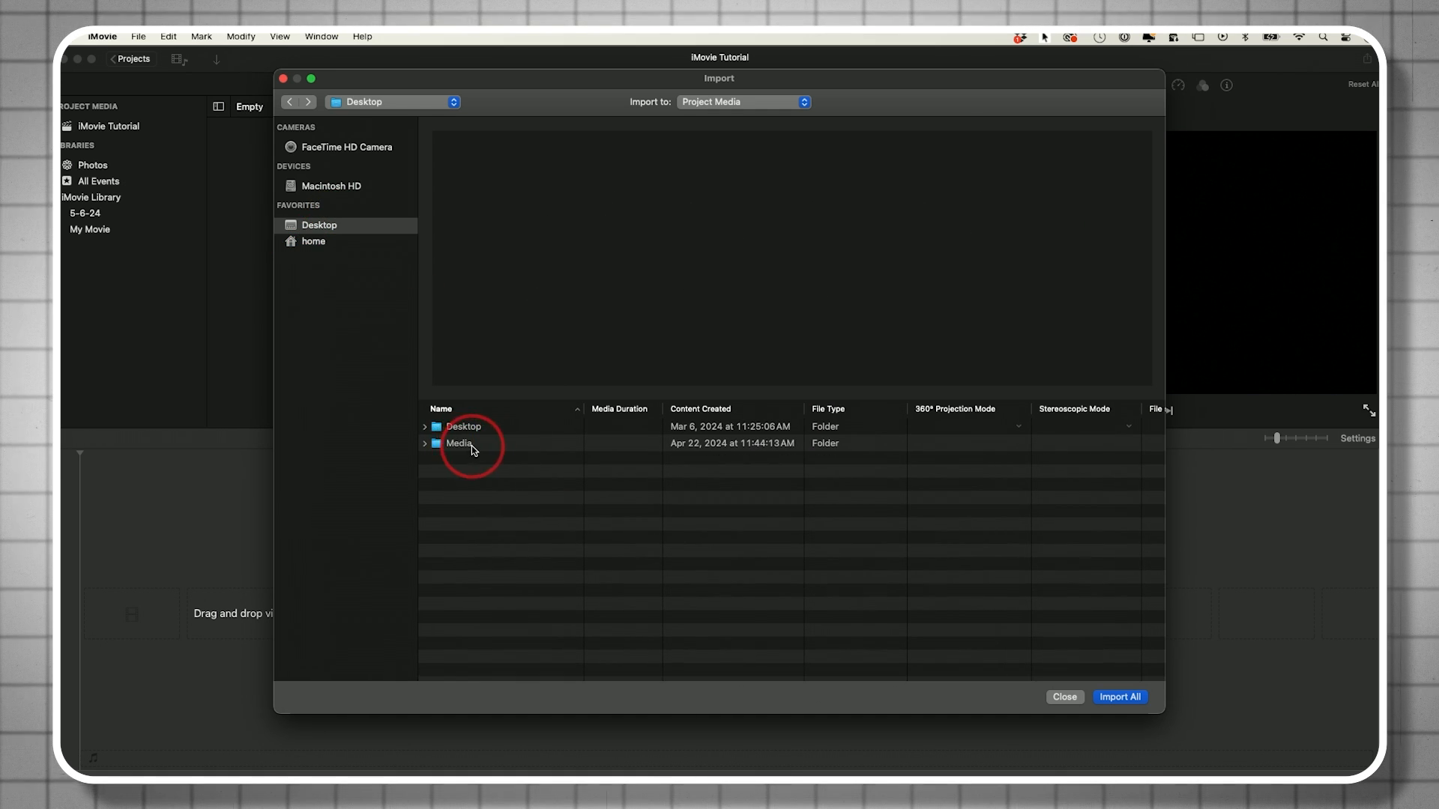
double_click(480, 445)
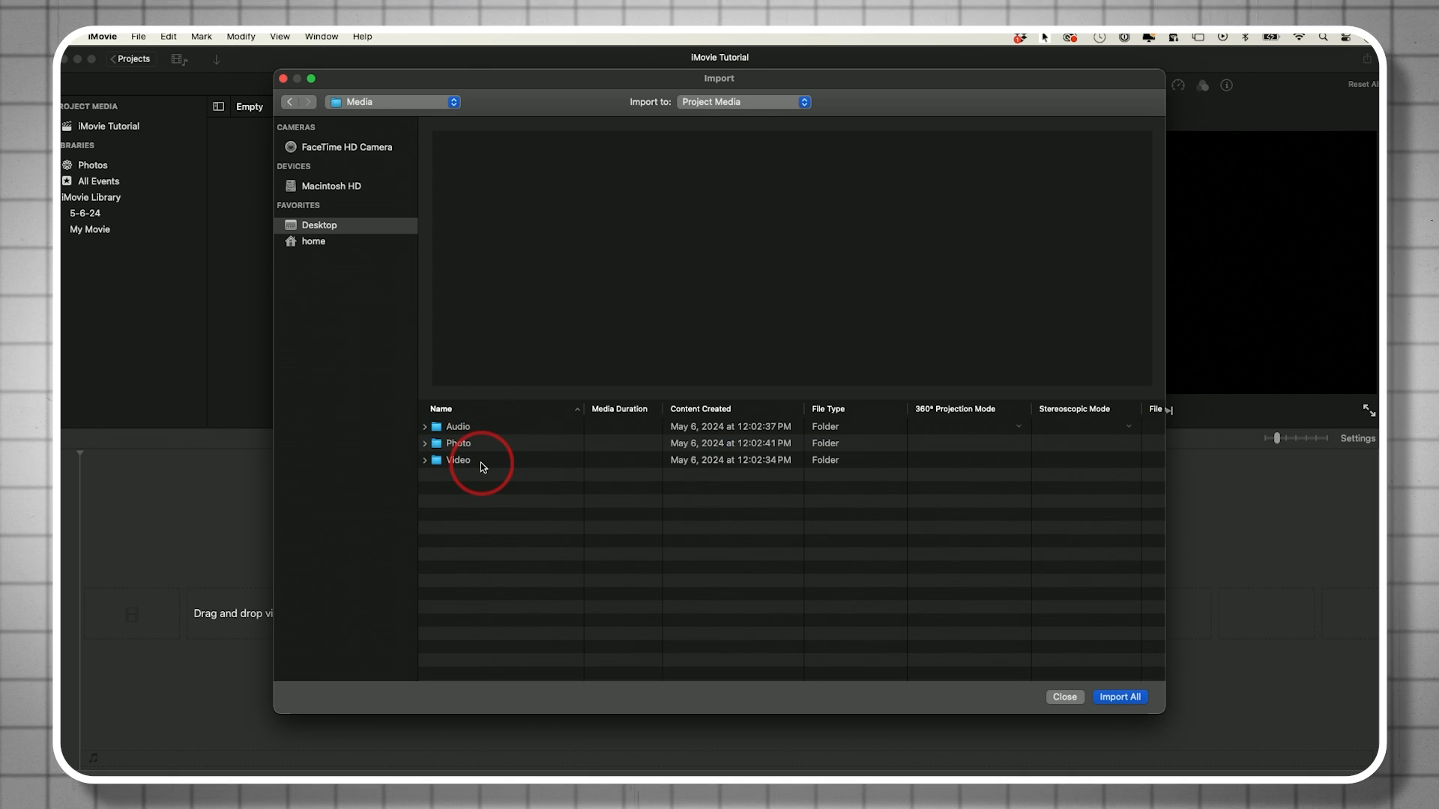
- Examine the files inside the Video, Photo and Audio folders available for import
click(425, 460)
scroll(514, 587, down, 3)
scroll(515, 577, up, 3)
scroll(464, 515, left, 1)
scroll(497, 538, right, 1)
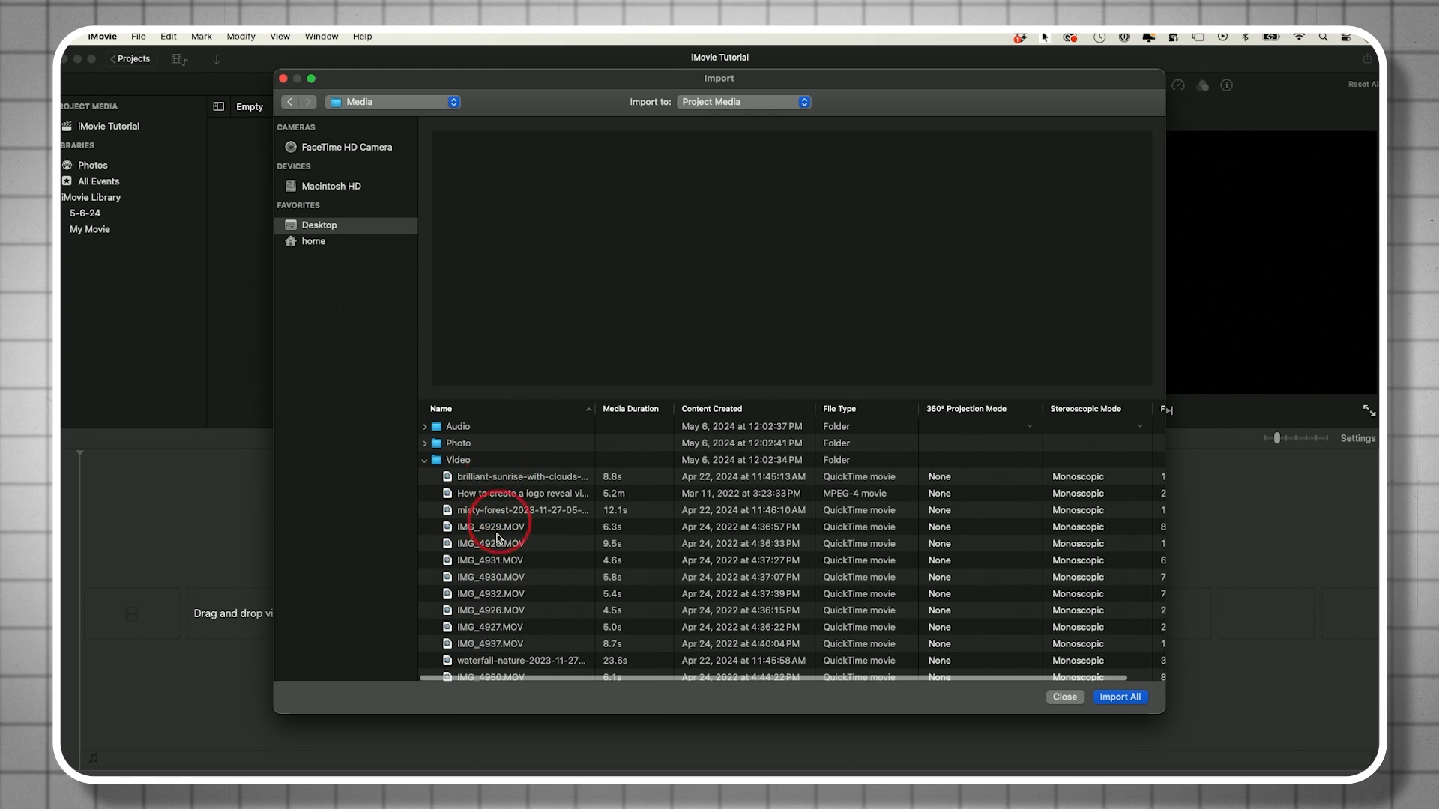
click(424, 459)
click(424, 443)
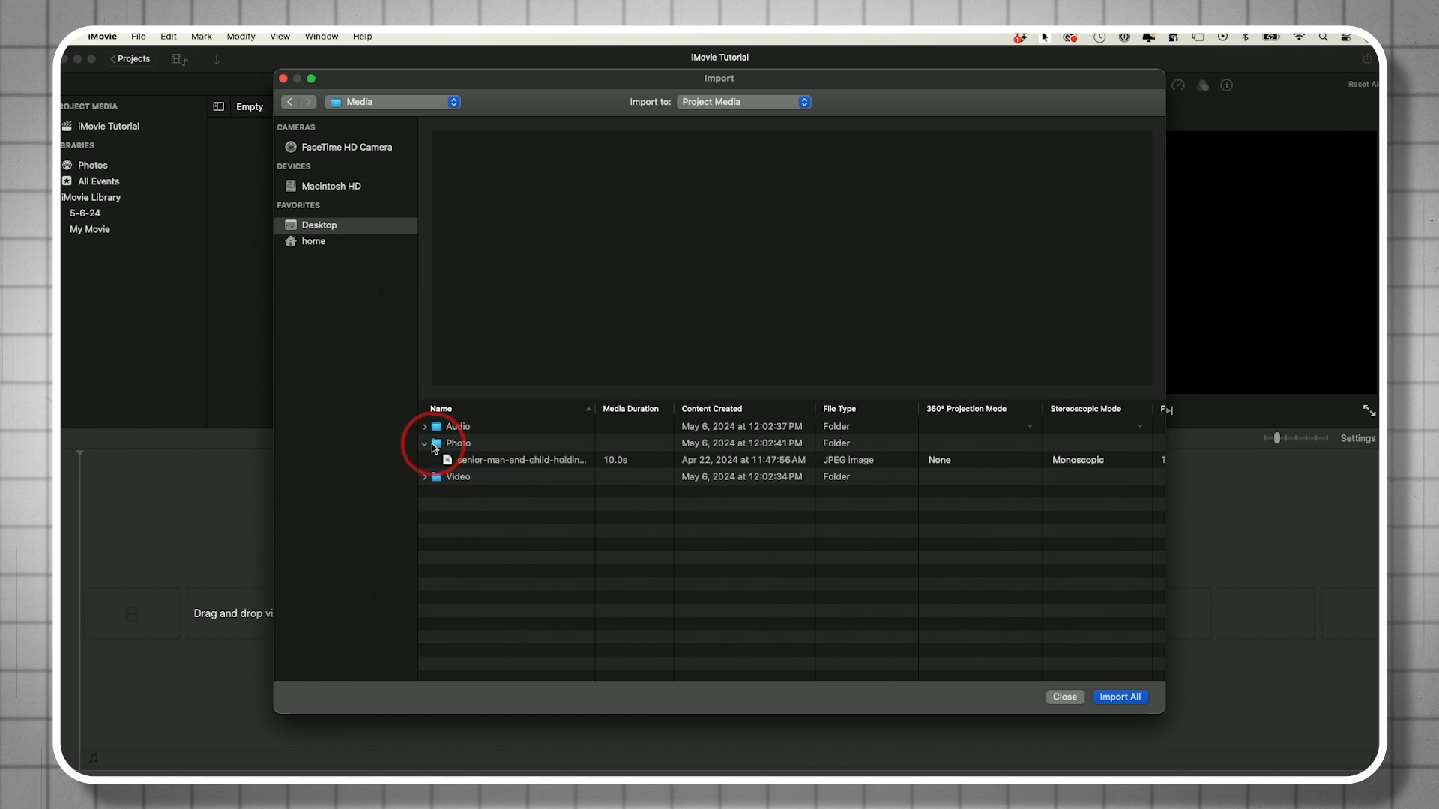
click(425, 442)
click(424, 426)
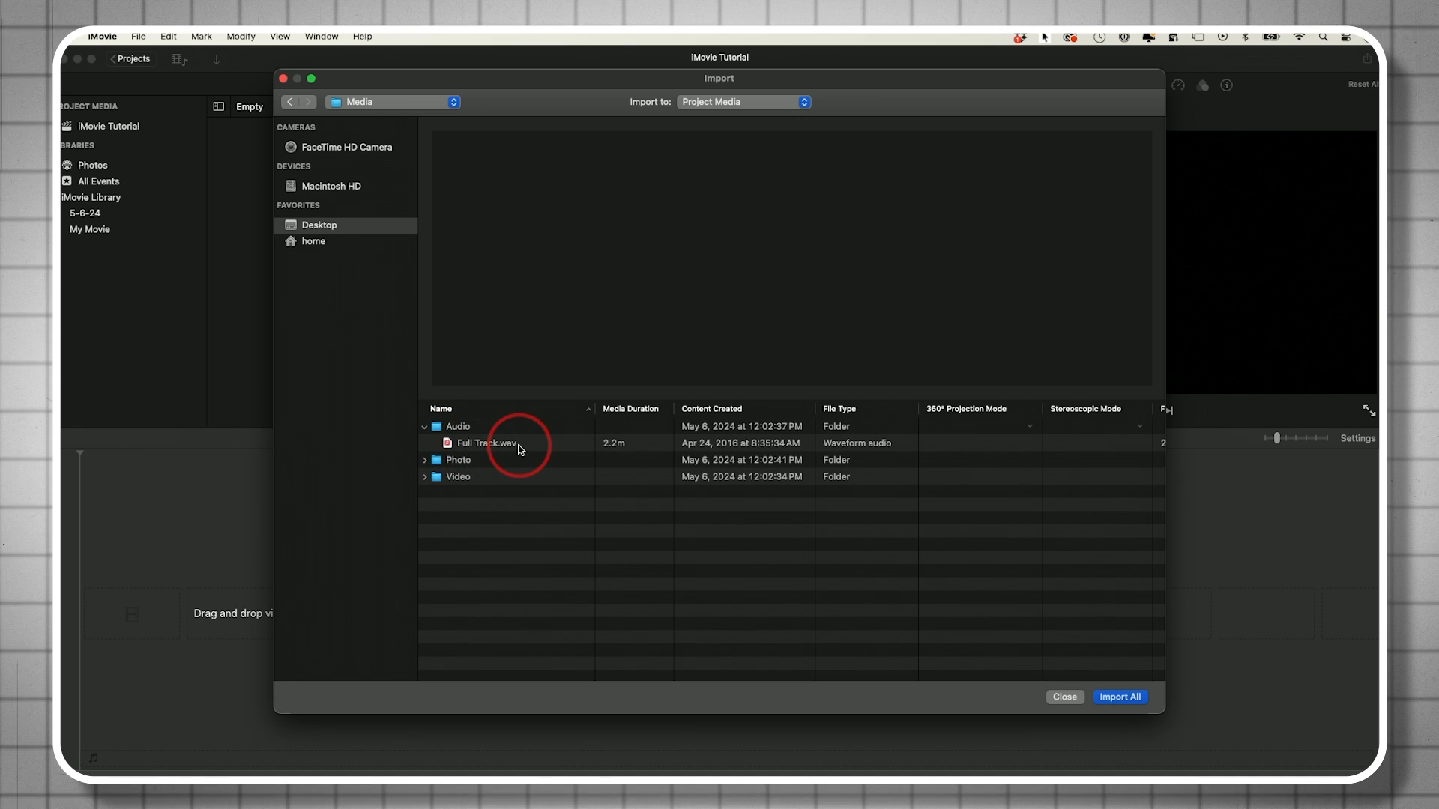
click(424, 427)
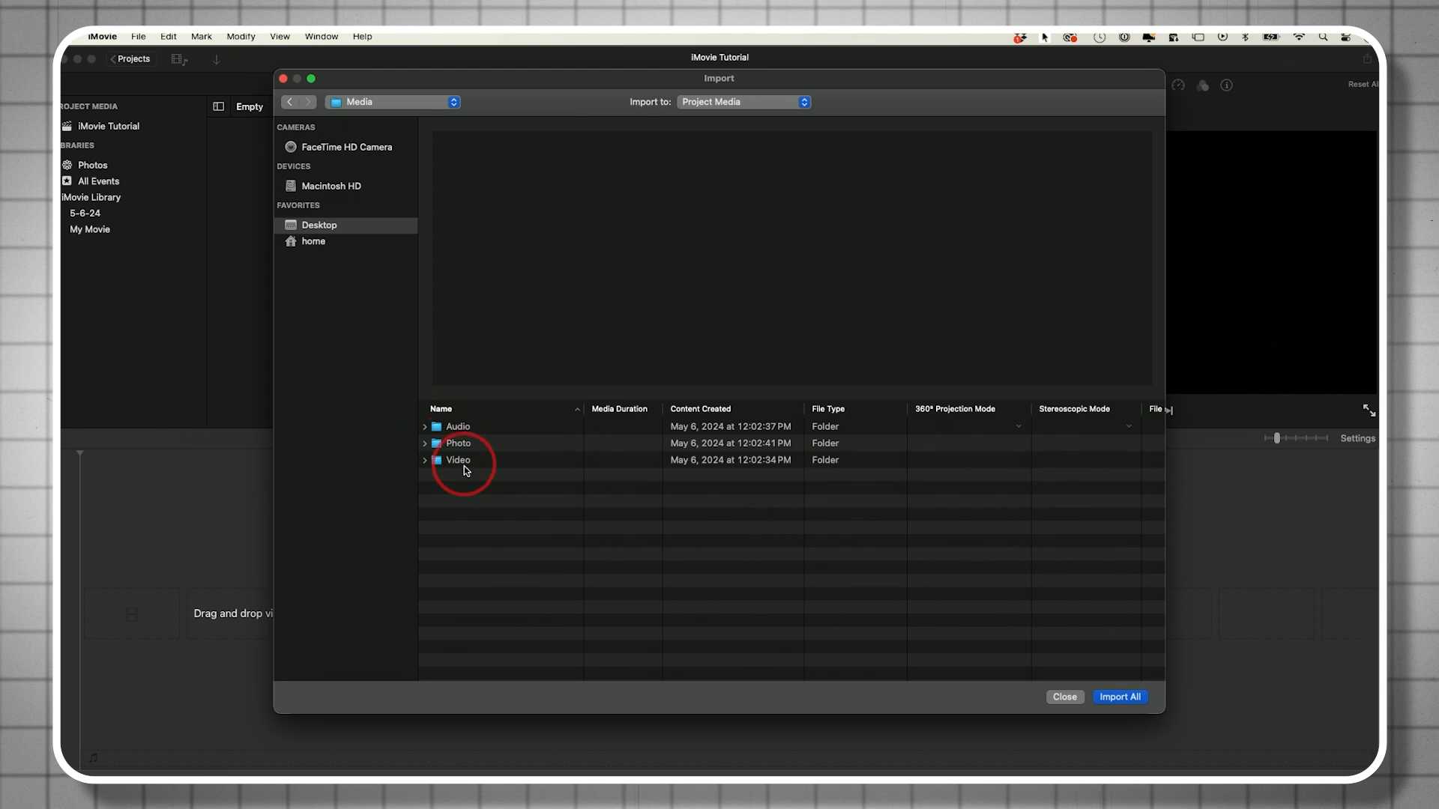
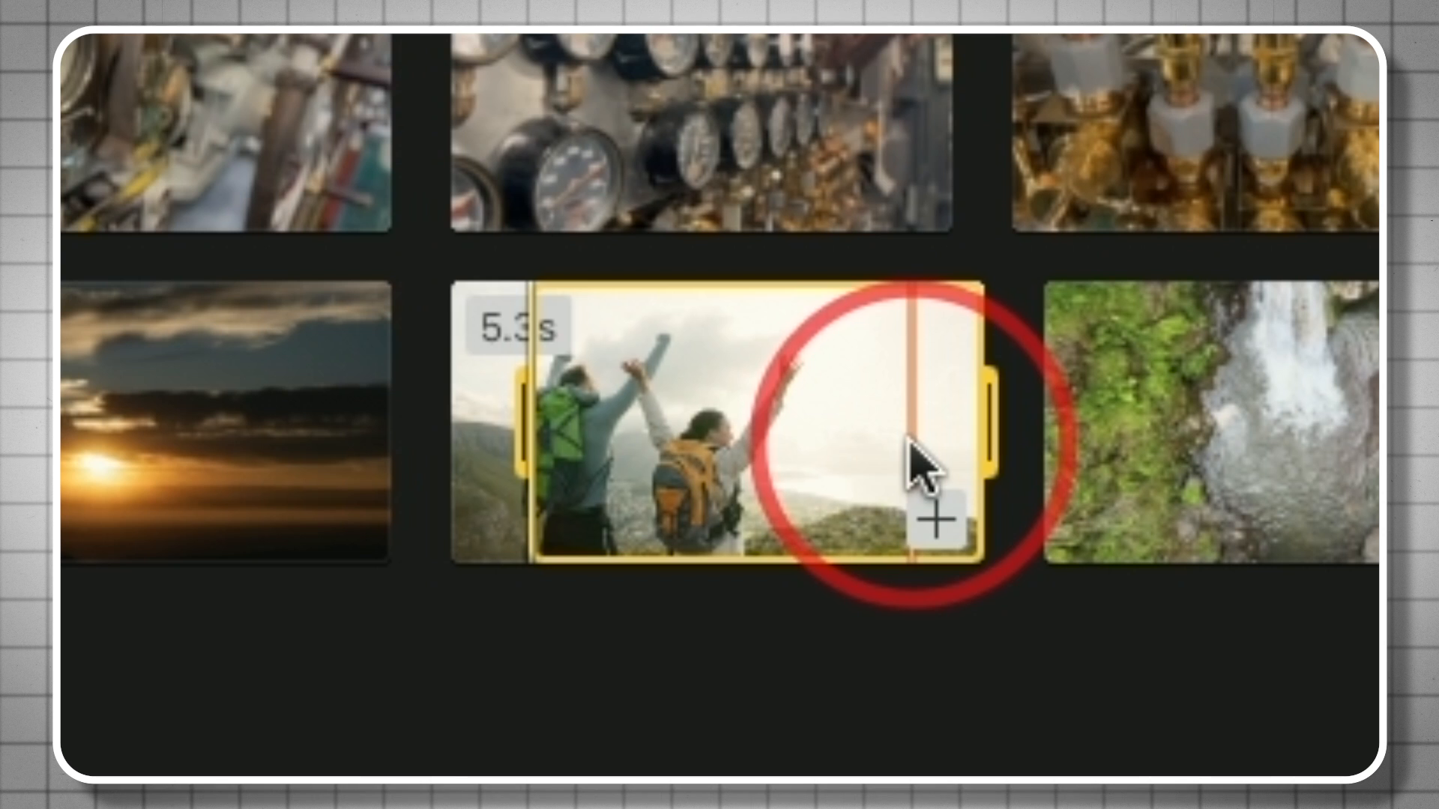
- Mark the end of the selected range in the hikers clip and add that range to the empty timeline
key(o)
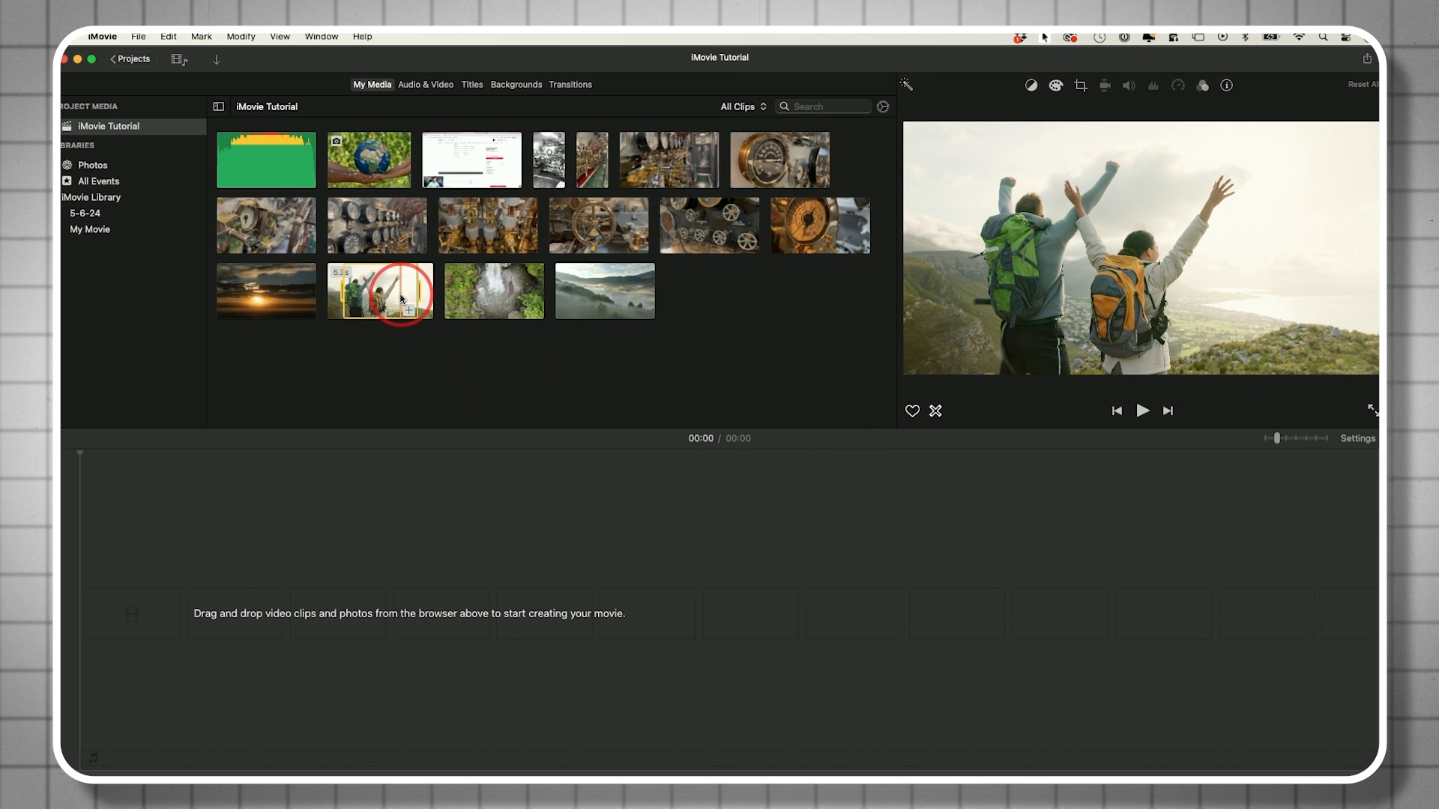
drag(401, 298, 229, 620)
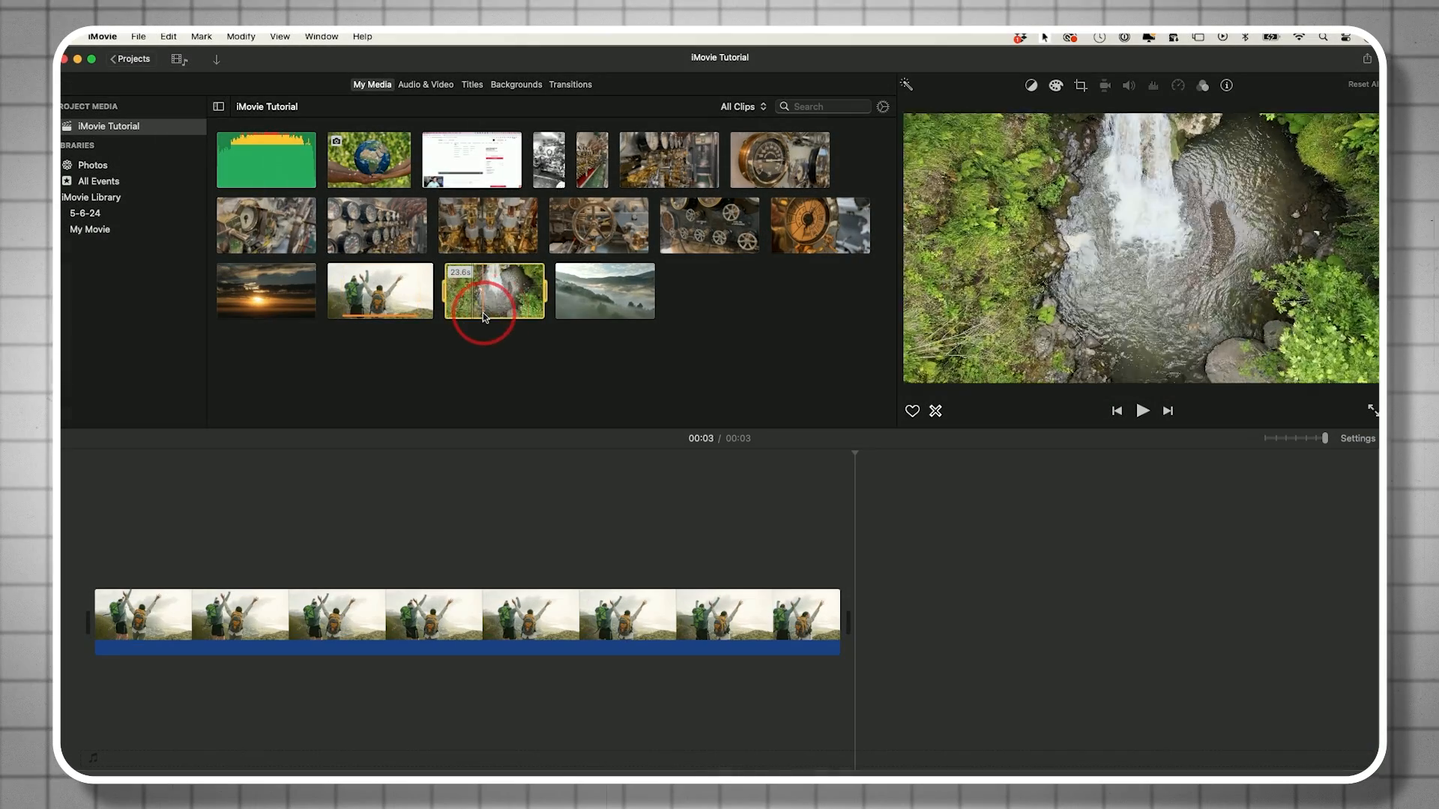
- Add the entire waterfall clip to the timeline directly after the hikers clip
click(484, 296)
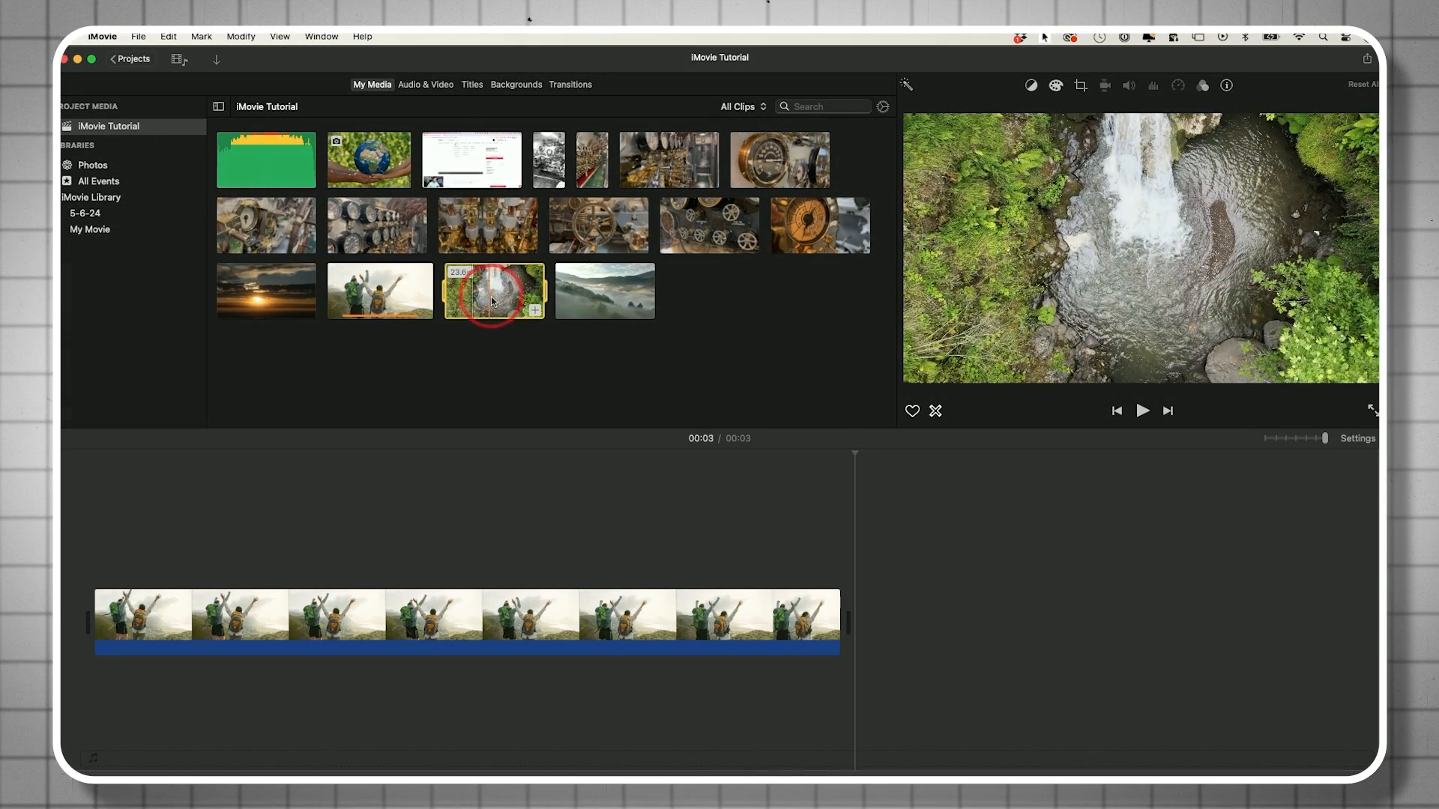
drag(476, 291, 854, 623)
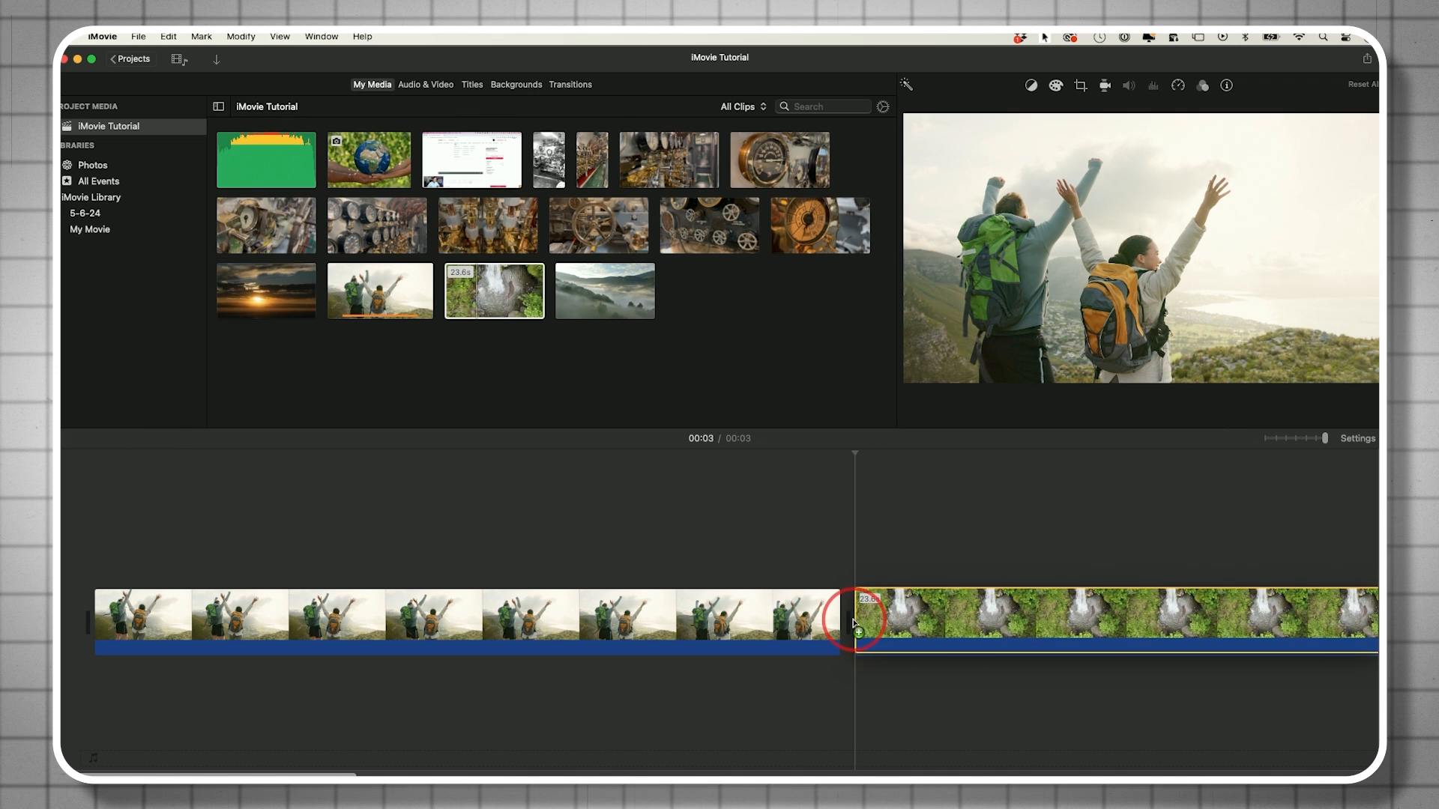
- Examine the full length of the waterfall clip beside the hikers clip at a reduced timeline zoom
scroll(688, 554, right, 5)
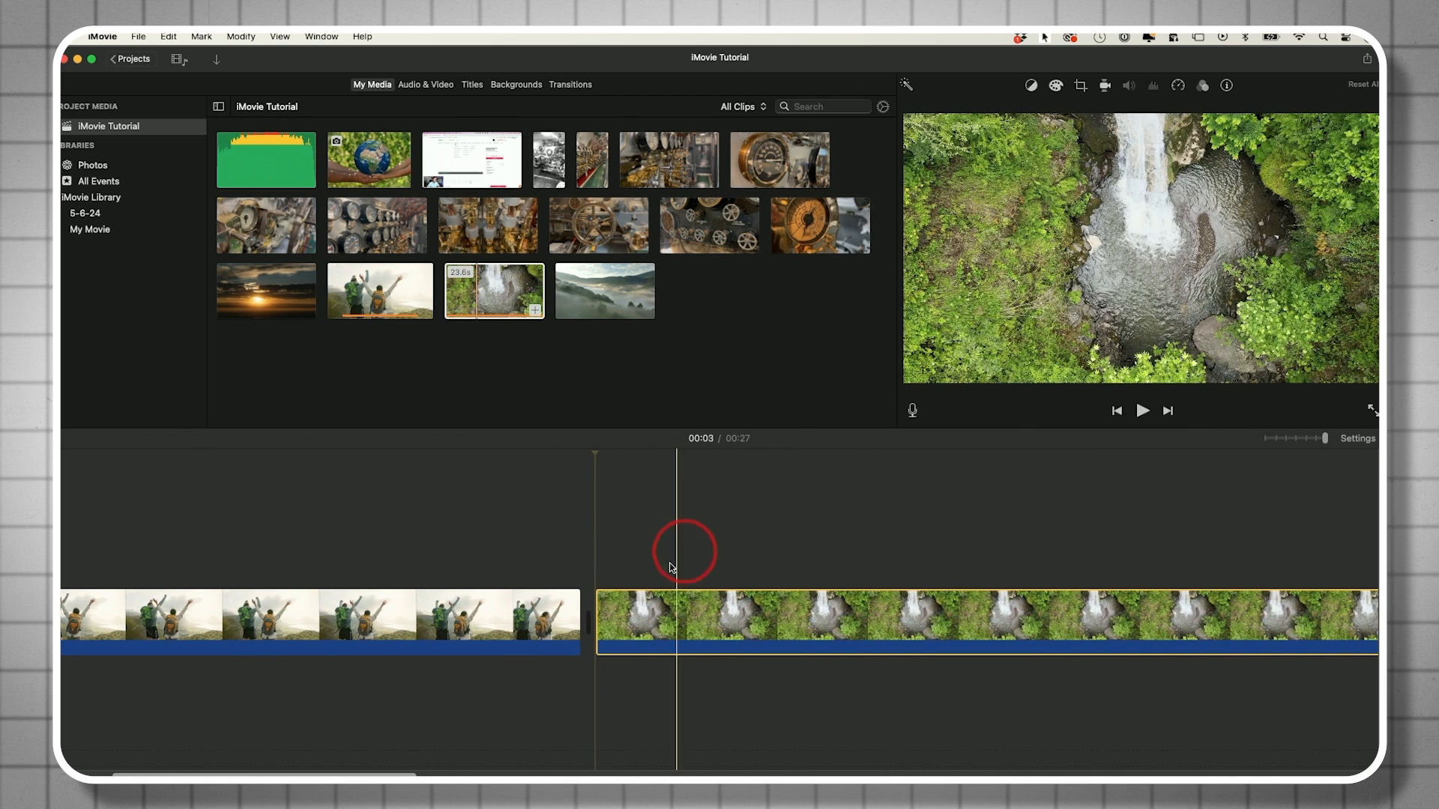
scroll(700, 613, right, 2)
scroll(699, 616, right, 8)
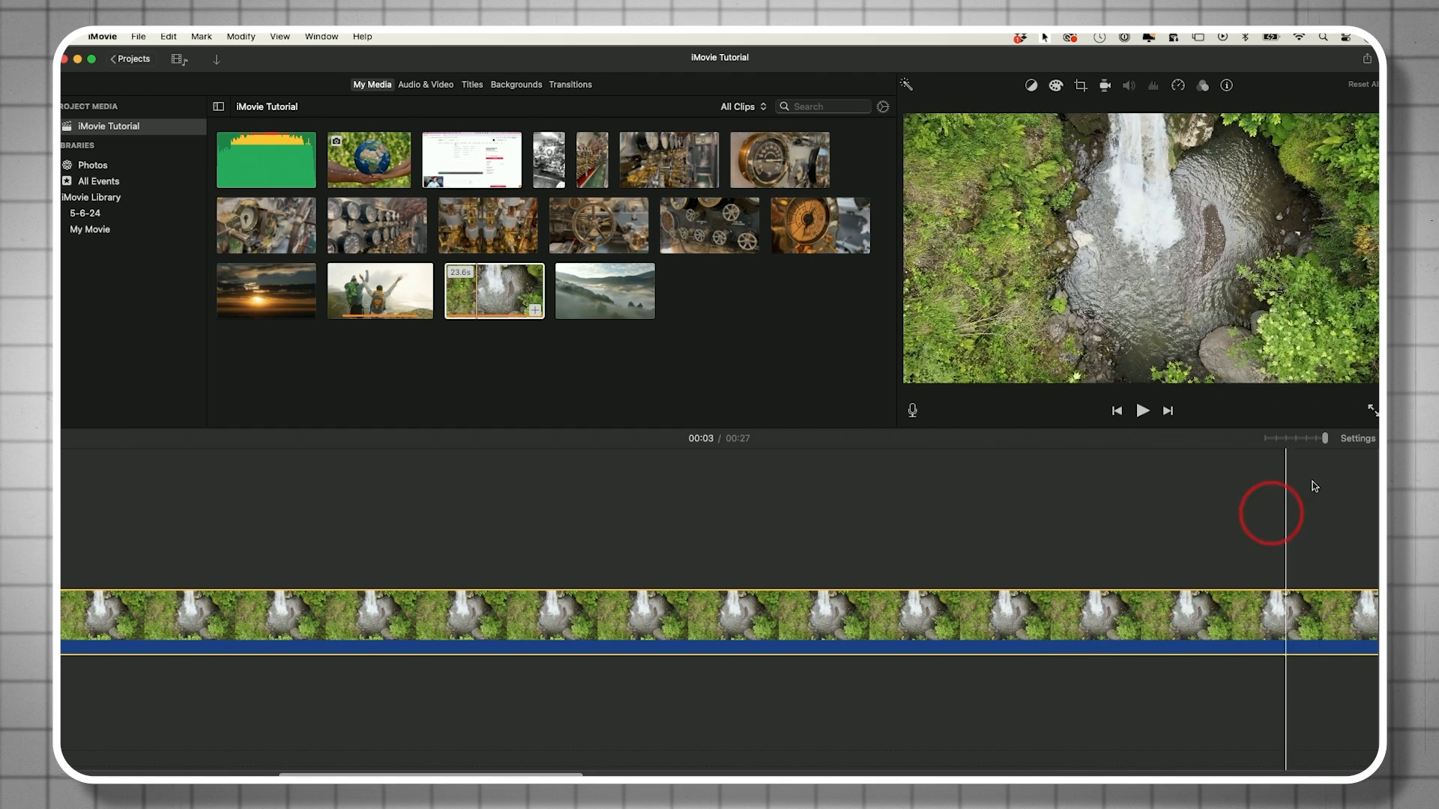
drag(1320, 439, 1297, 438)
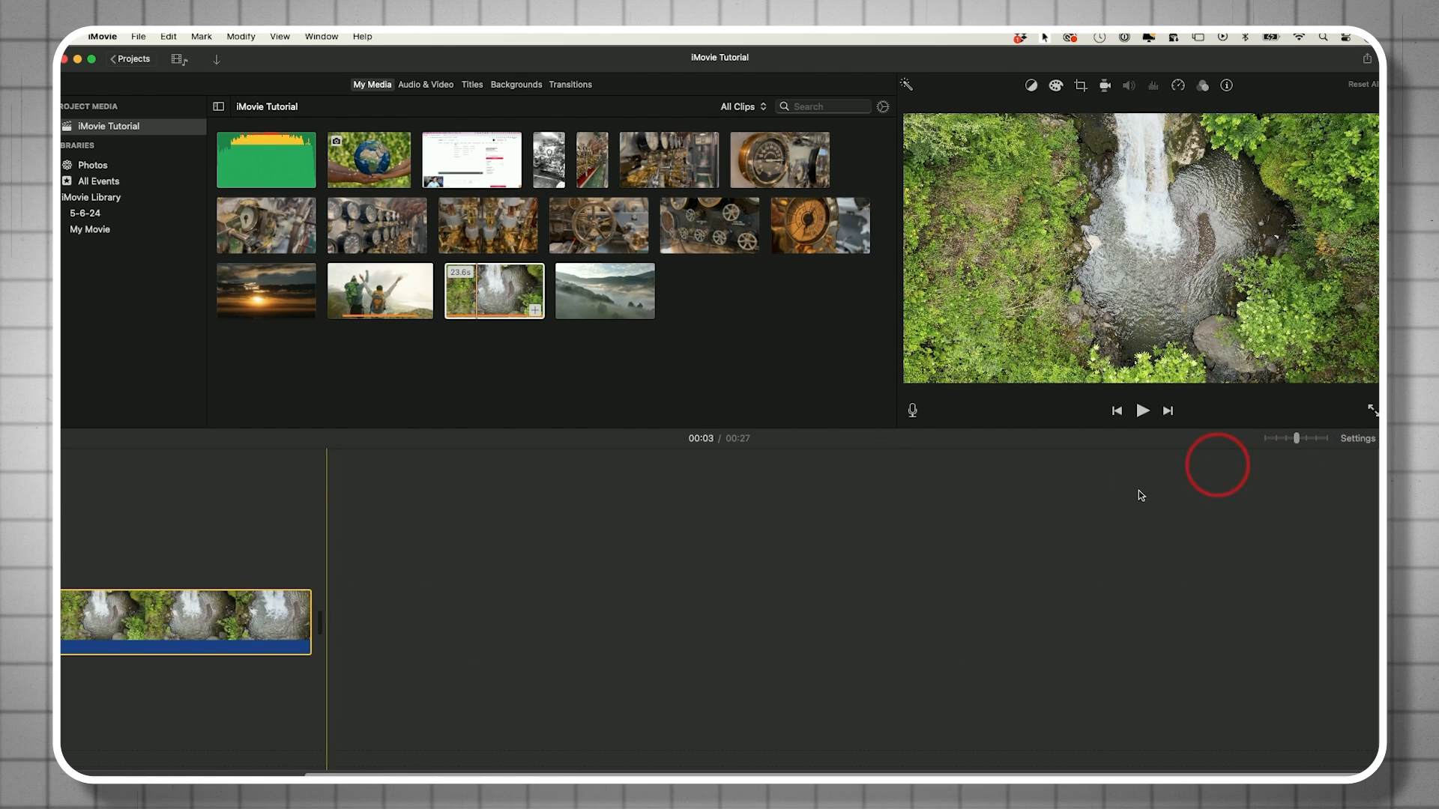
scroll(936, 535, left, 2)
scroll(935, 535, left, 5)
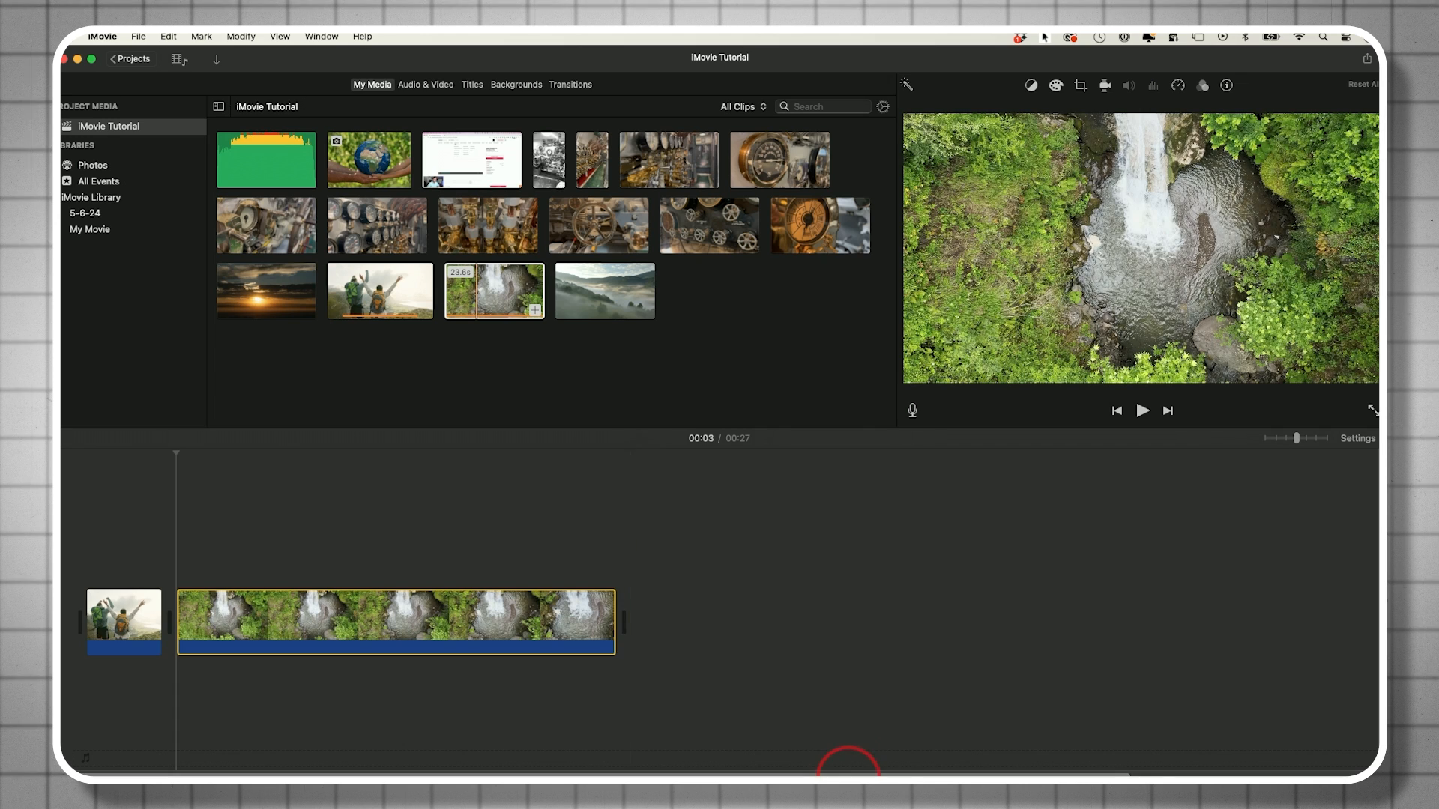
scroll(881, 774, left, 2)
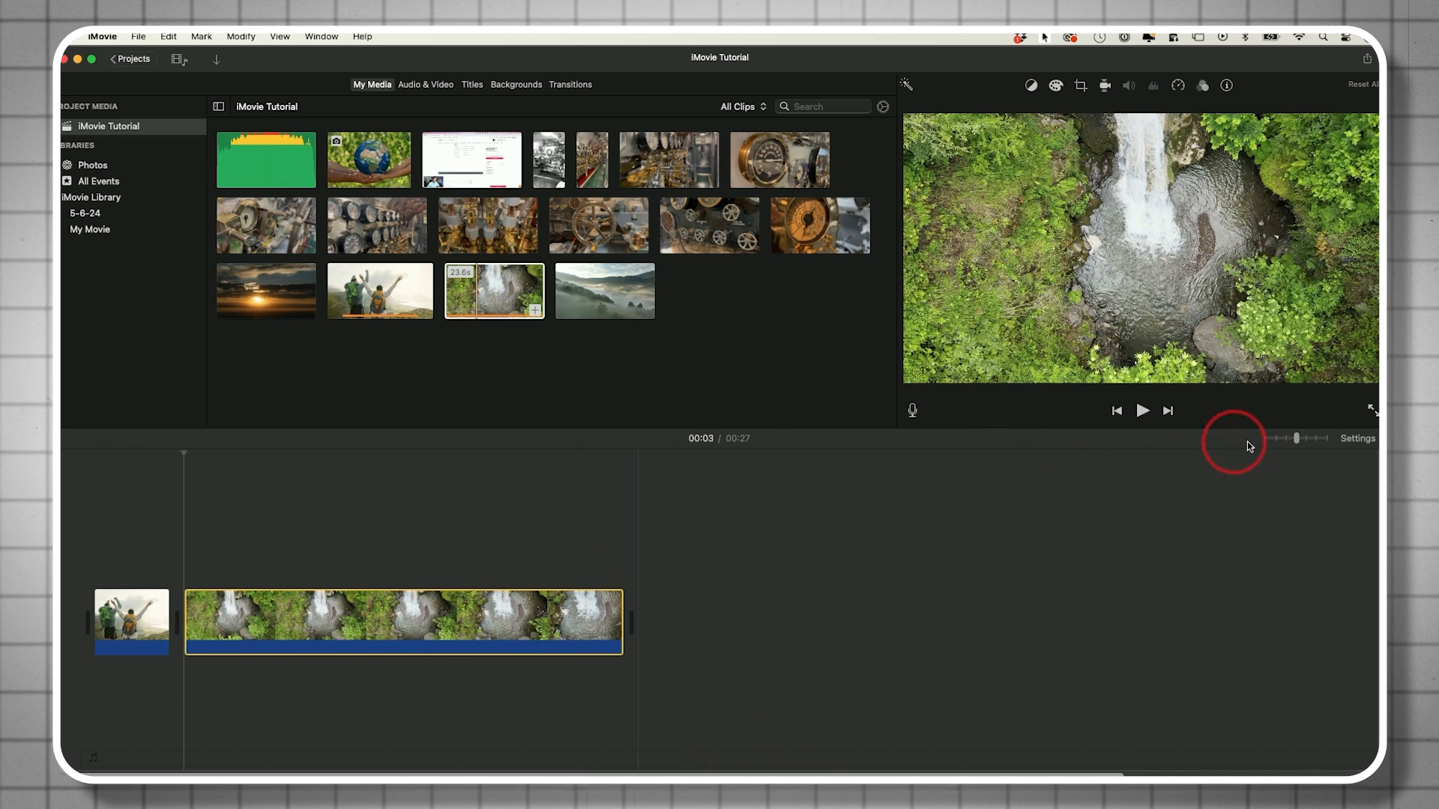
mouse_move(1296, 439)
mouse_down()
mouse_move(1275, 439)
mouse_move(1305, 442)
mouse_up()
scroll(707, 553, left, 5)
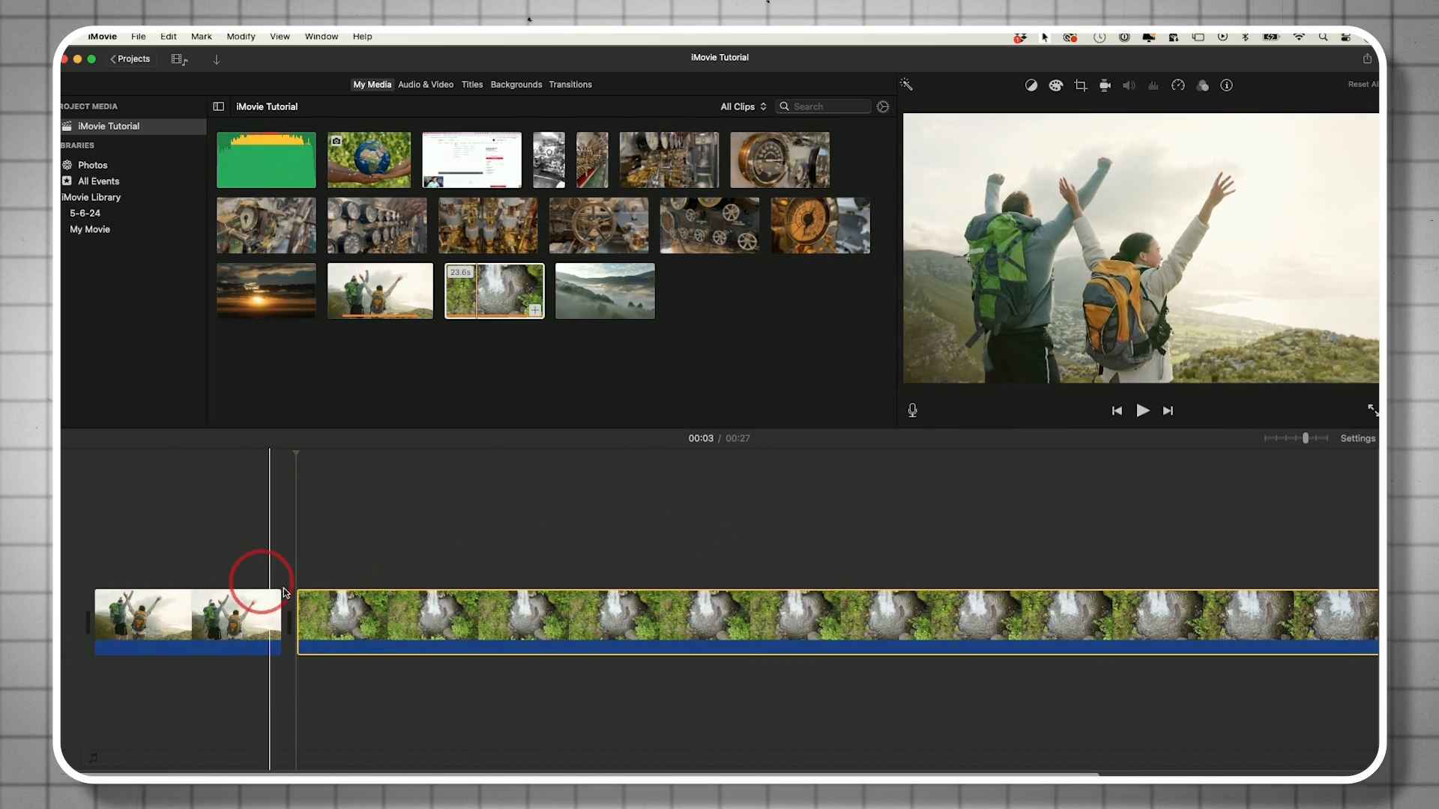
- Delete the waterfall clip from the timeline
click(371, 614)
key(Delete)
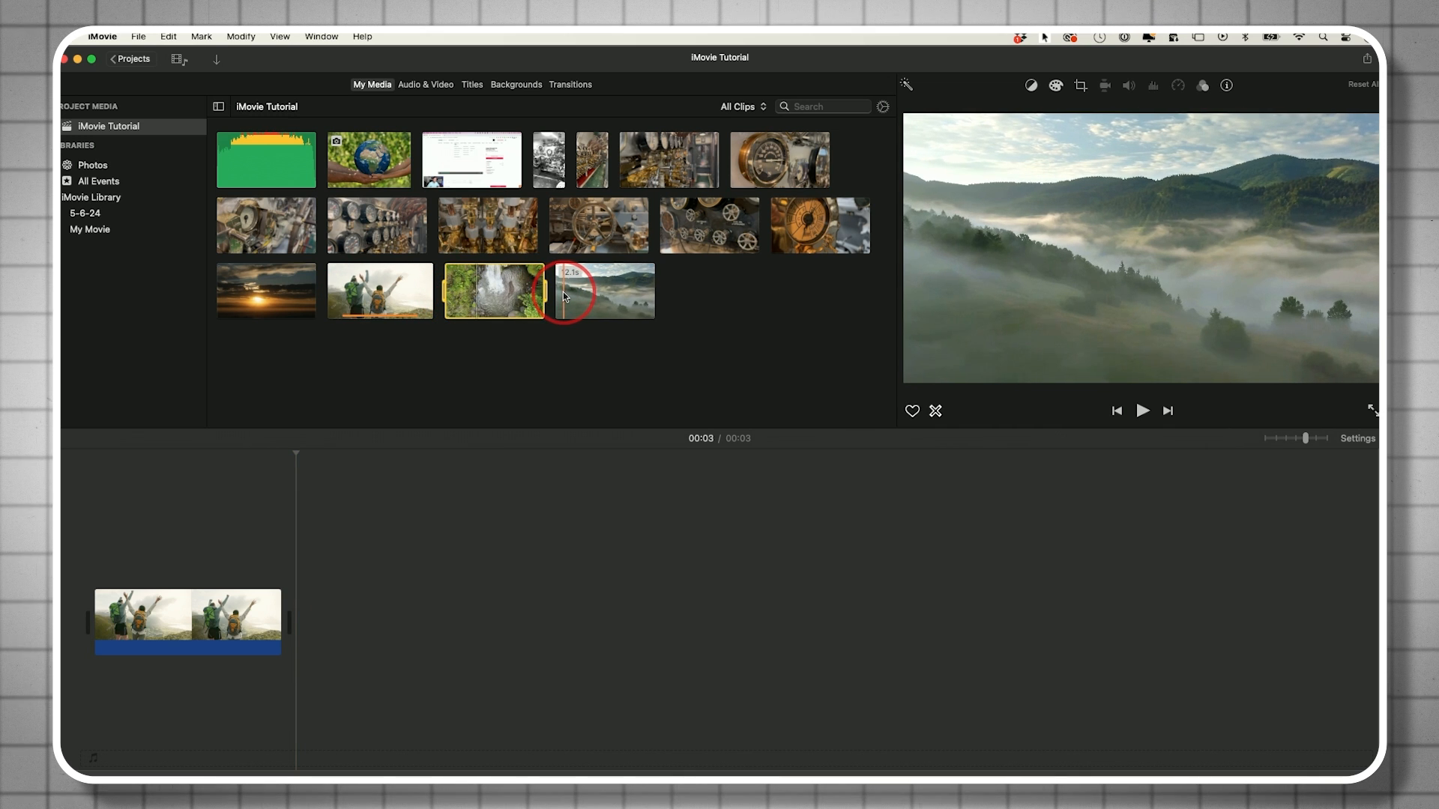
- Select a range of about 7 seconds in the misty hills clip and add it after the hikers clip
click(571, 293)
drag(581, 297, 627, 296)
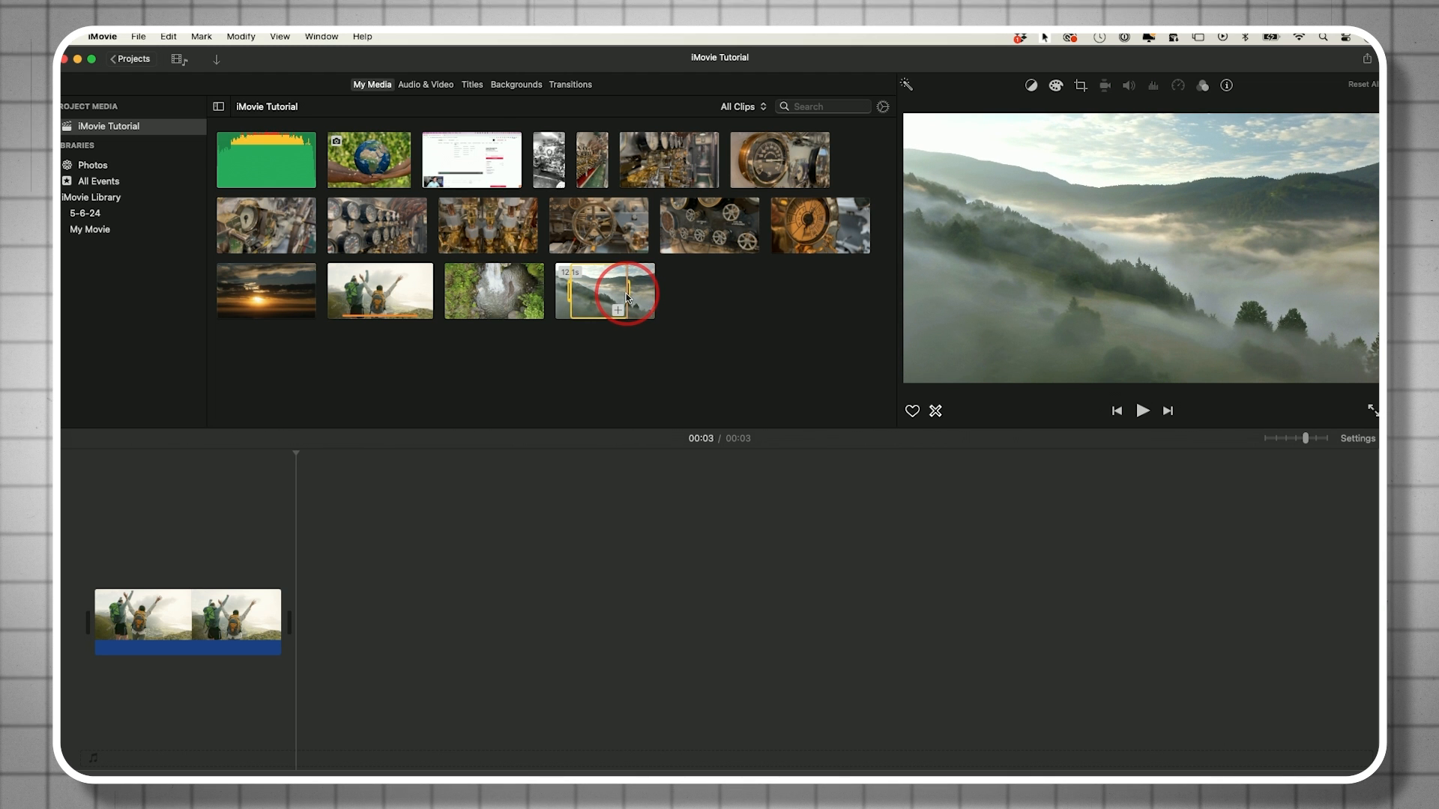
click(616, 307)
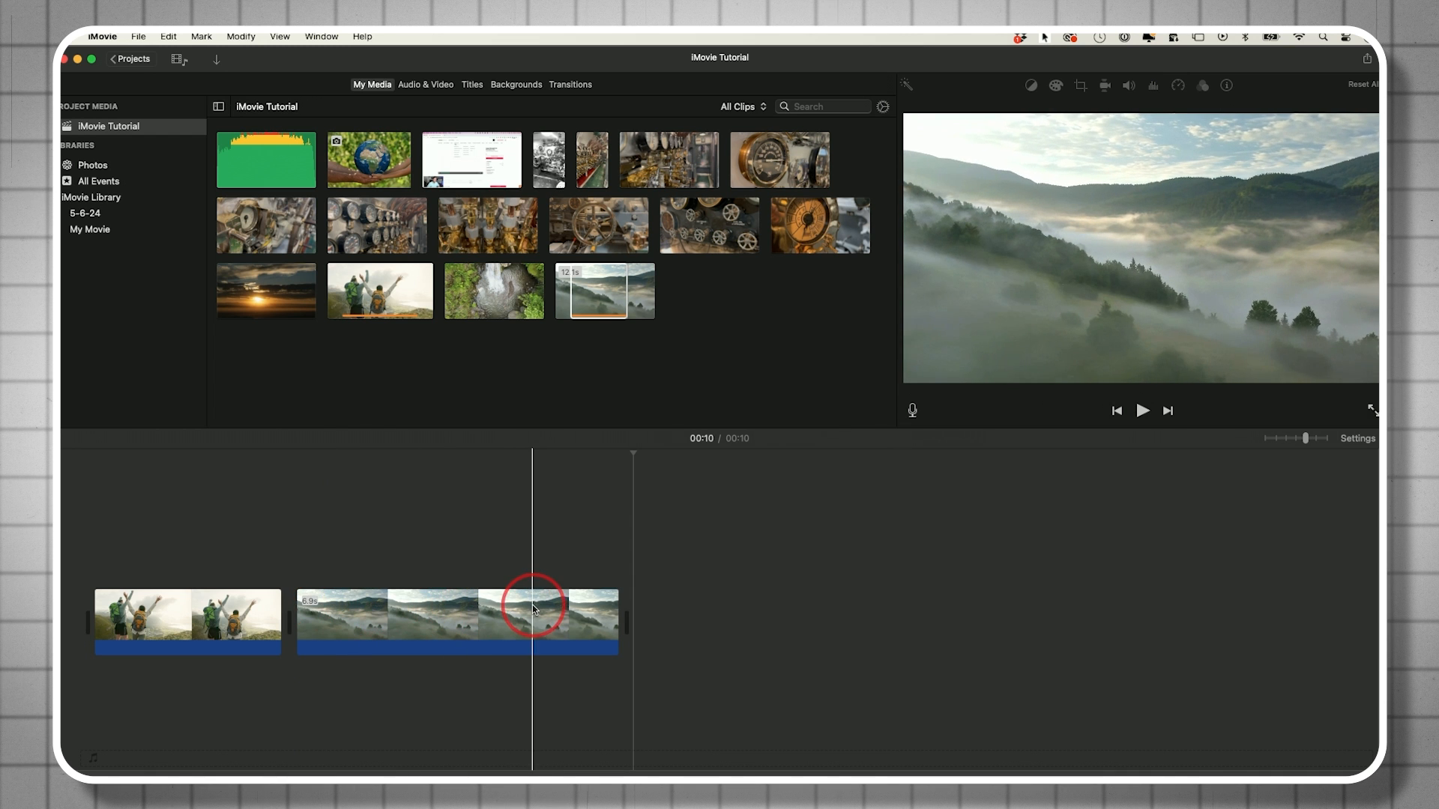
- Select a range of about 4 seconds in the sunset clip and add it after the misty hills clip
click(231, 295)
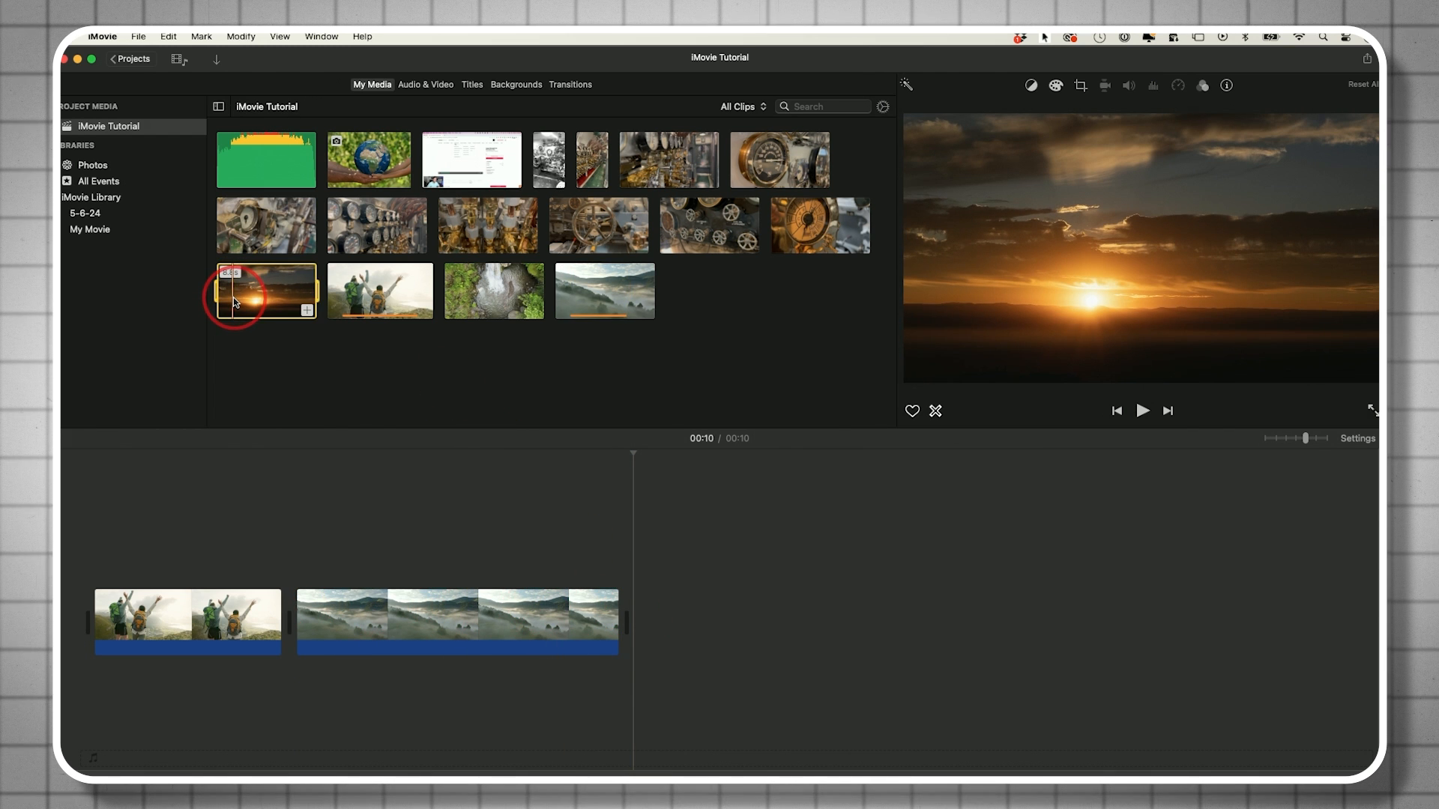
drag(232, 297, 764, 604)
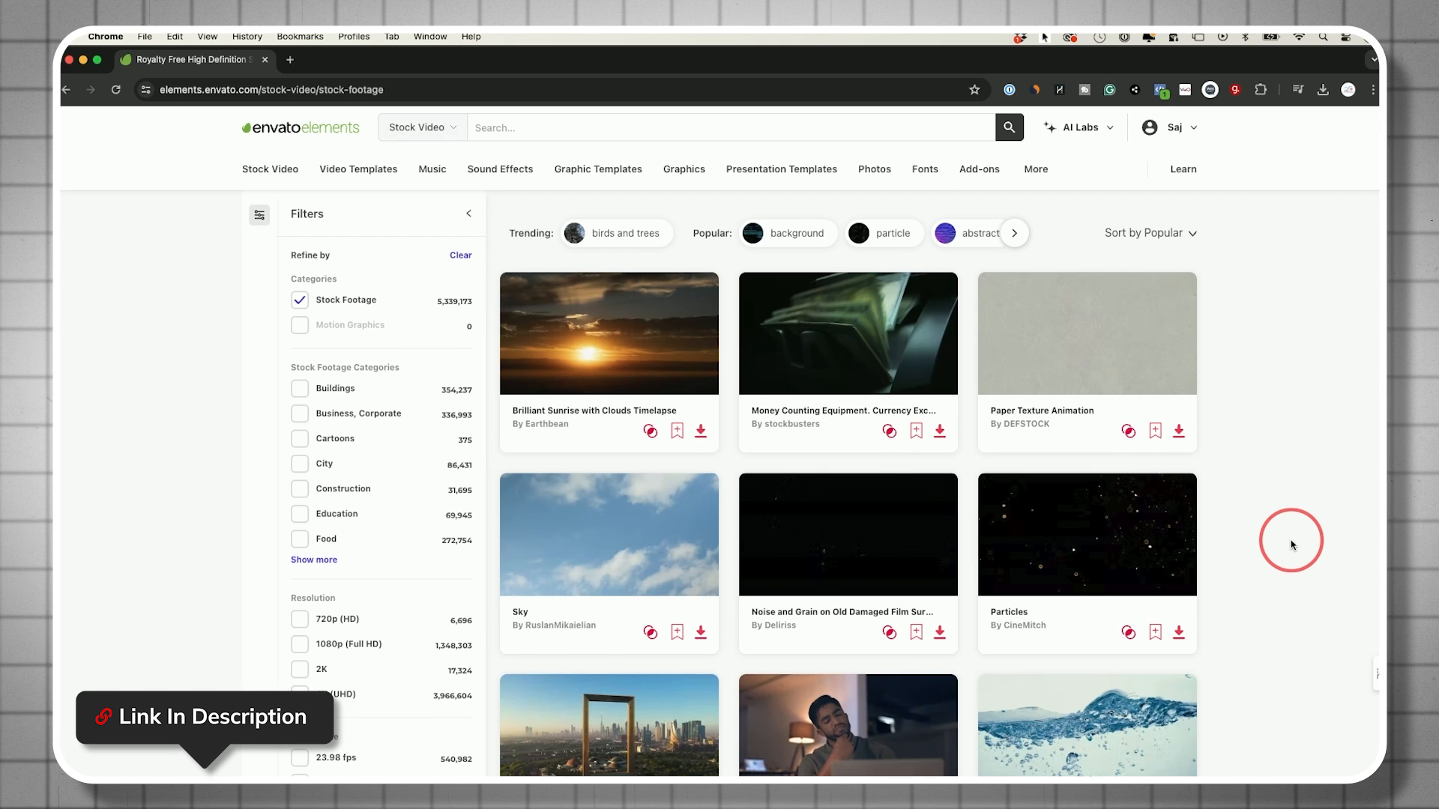
scroll(1291, 545, down, 2)
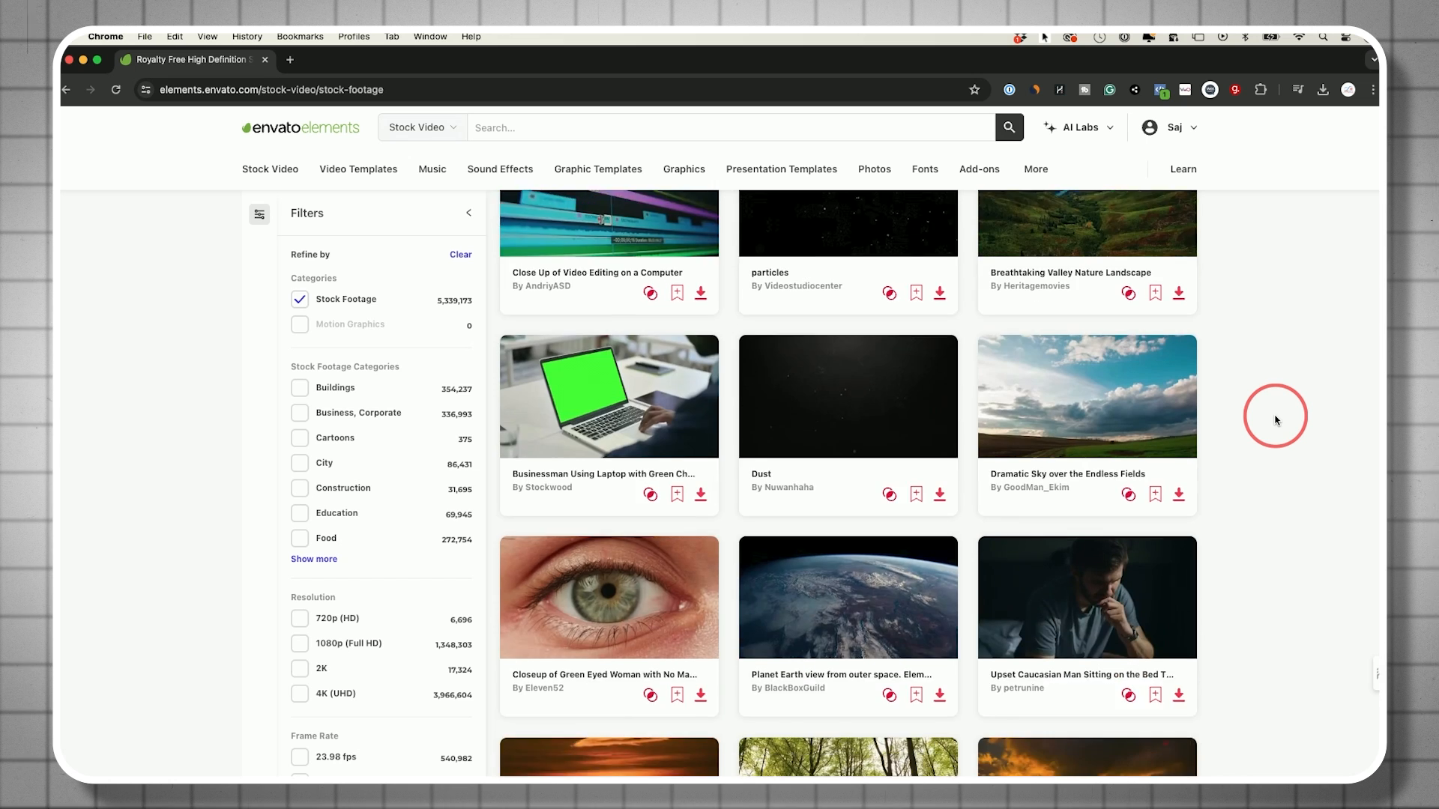
scroll(1276, 420, up, 9)
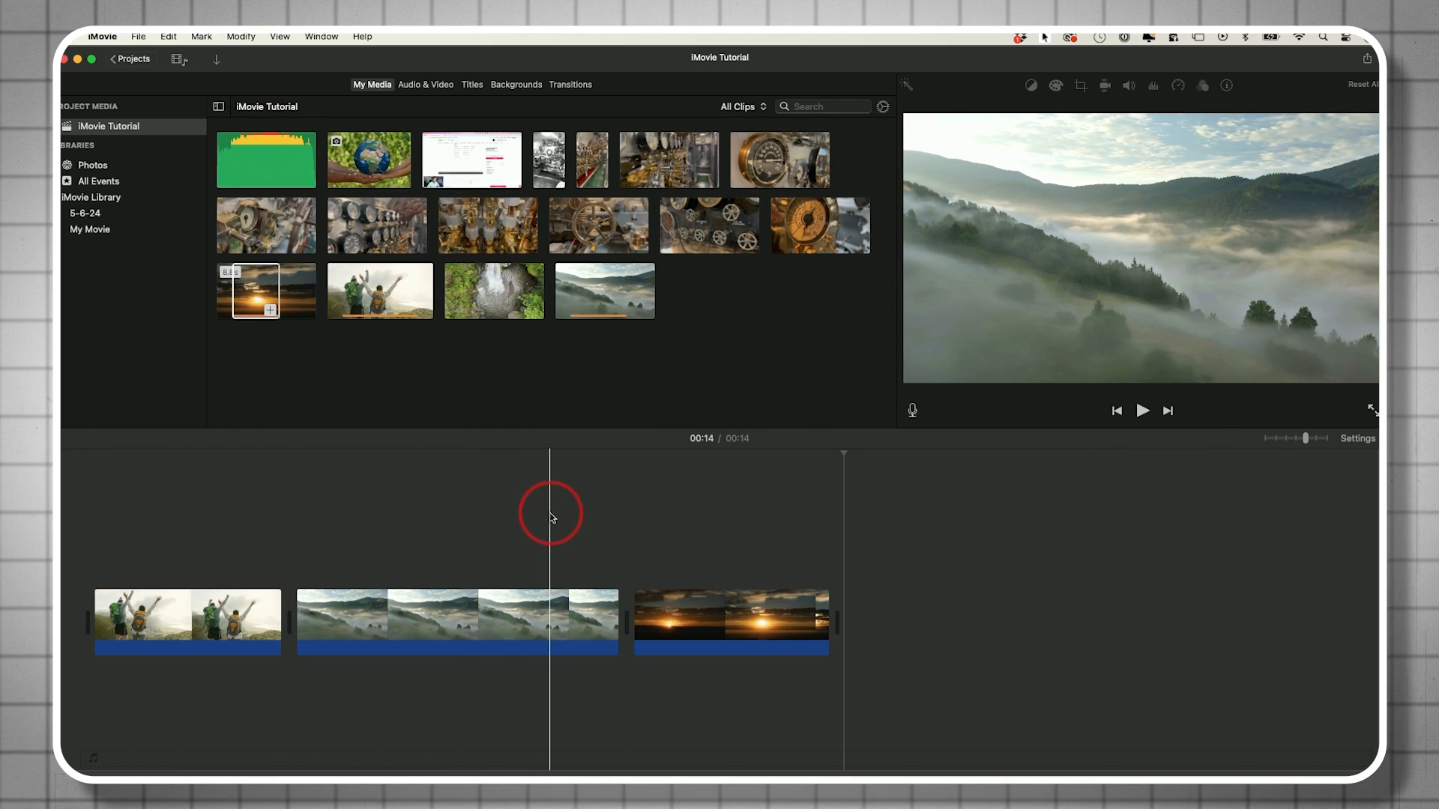
- Add the valve wheels clip after the sunset clip, trim about 2 seconds off its start and slightly shorten its end
drag(694, 250, 862, 634)
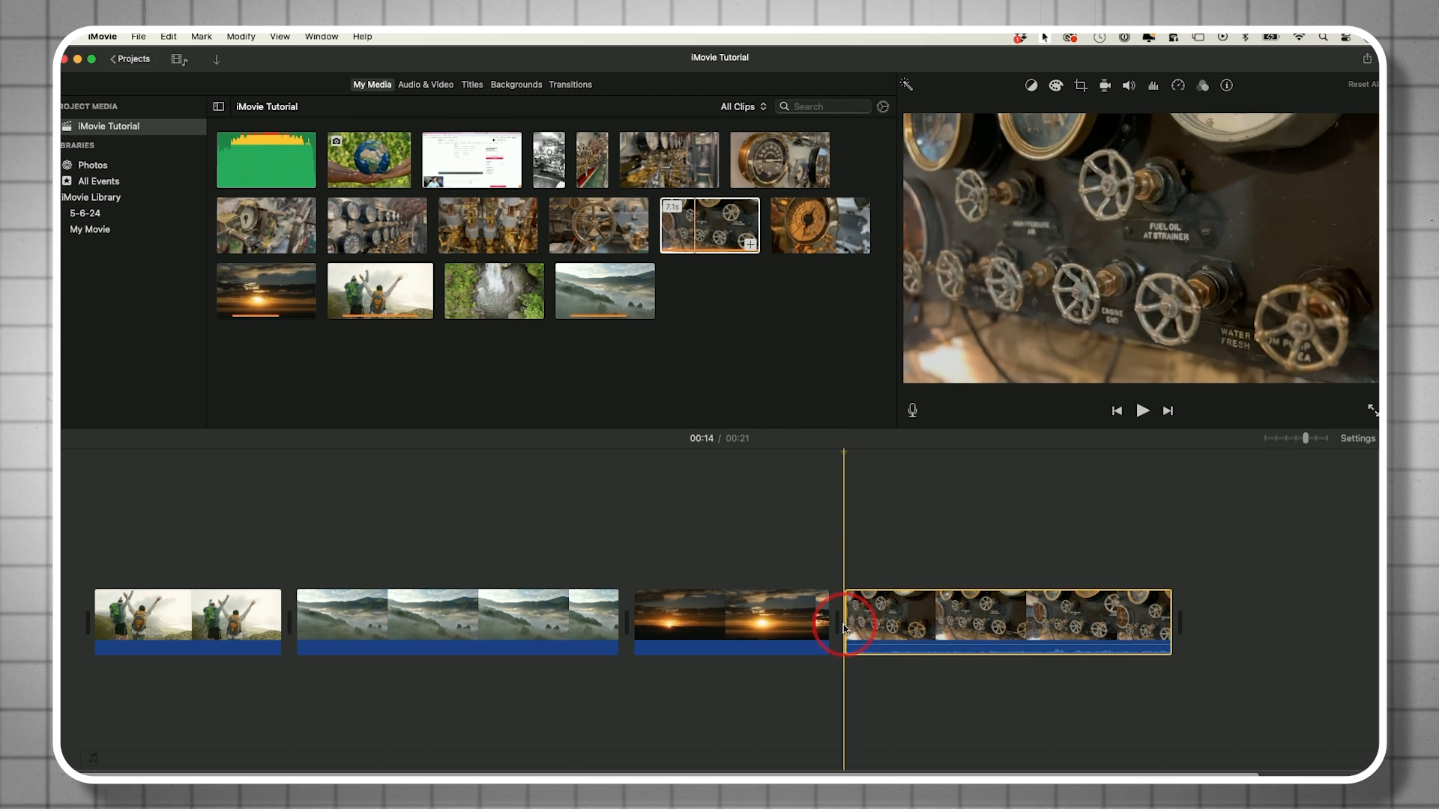
drag(845, 625, 939, 627)
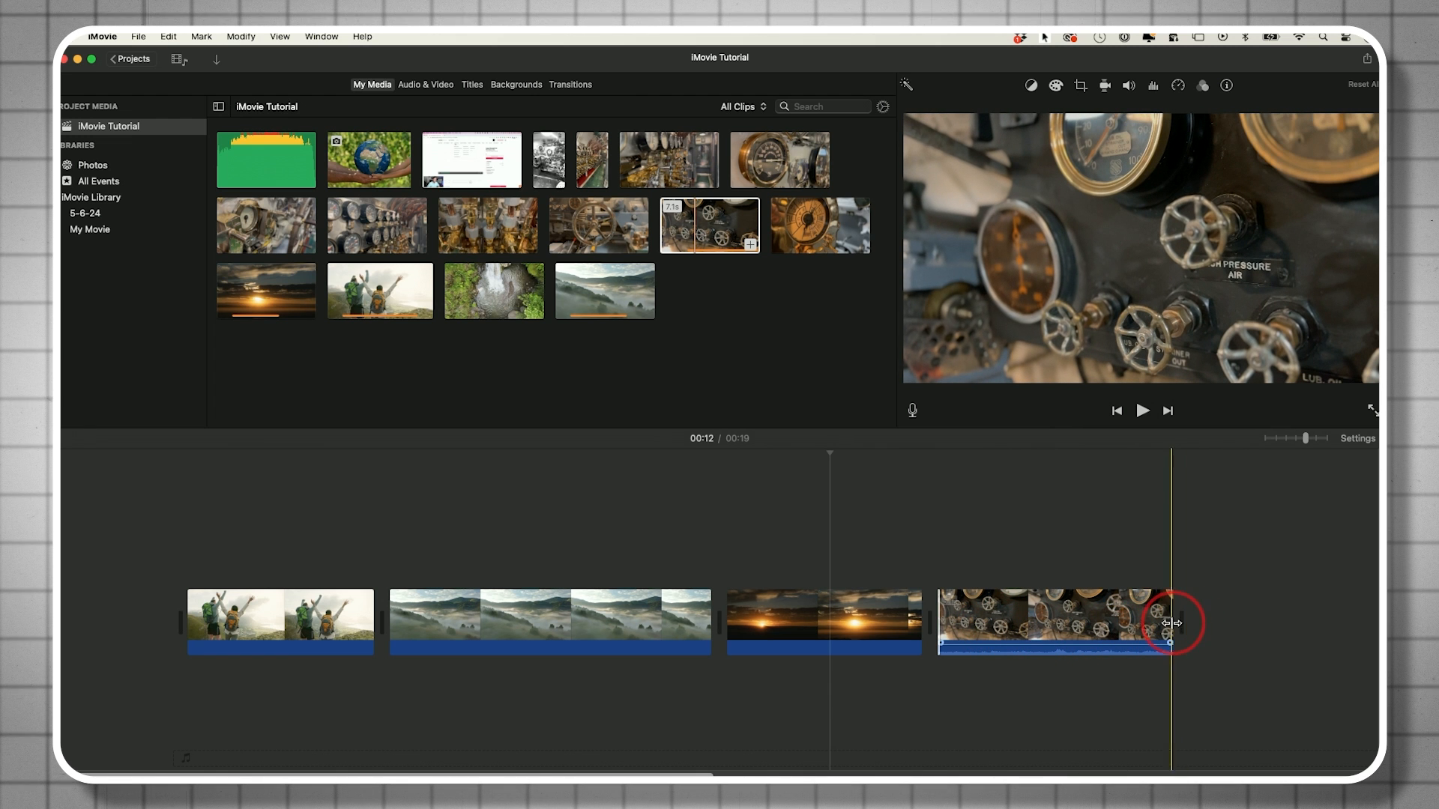
mouse_move(1146, 624)
mouse_down()
mouse_move(1103, 624)
mouse_move(1136, 623)
mouse_up()
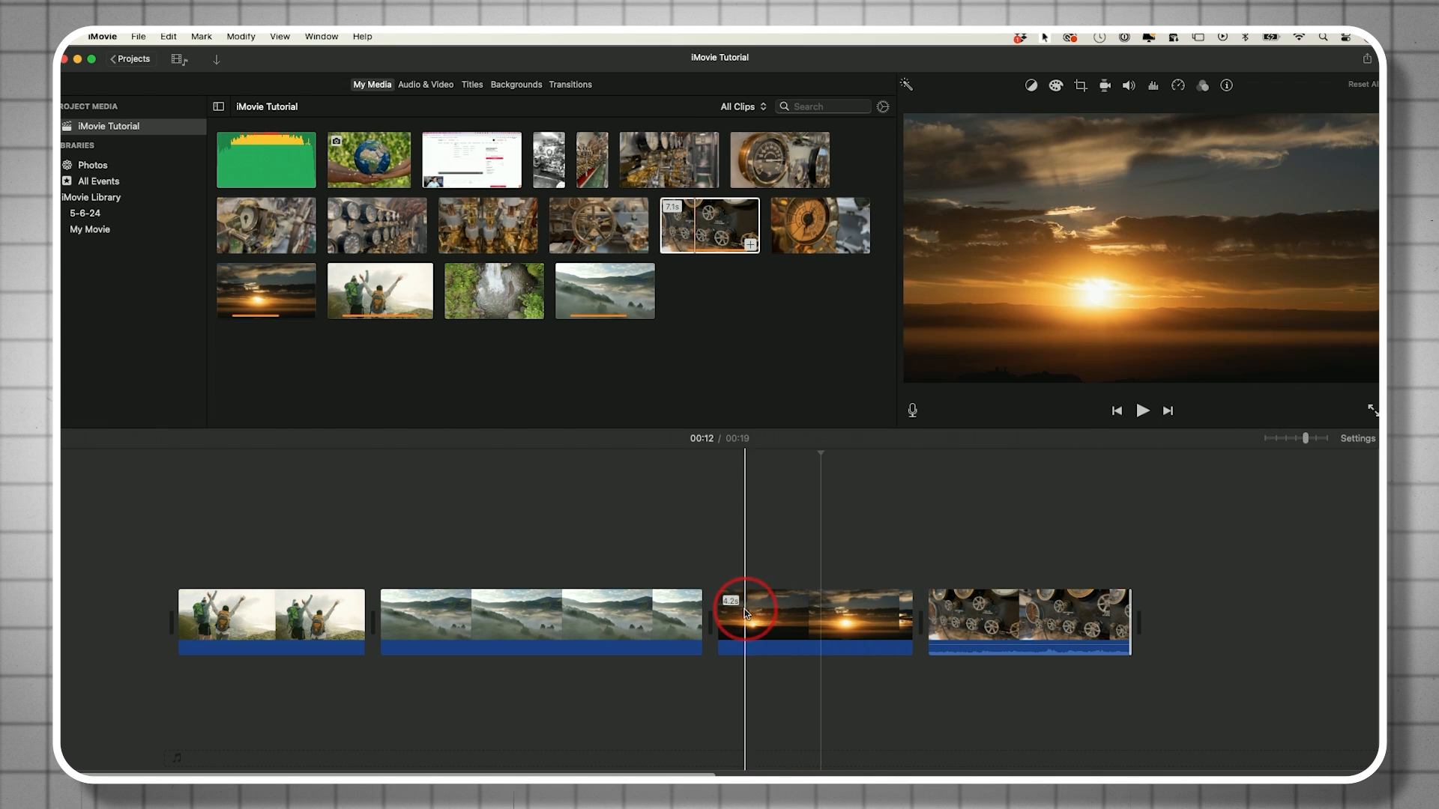
- Reorder the timeline clips so they run hikers, valve wheels, misty hills, and sunset
drag(780, 610, 1035, 613)
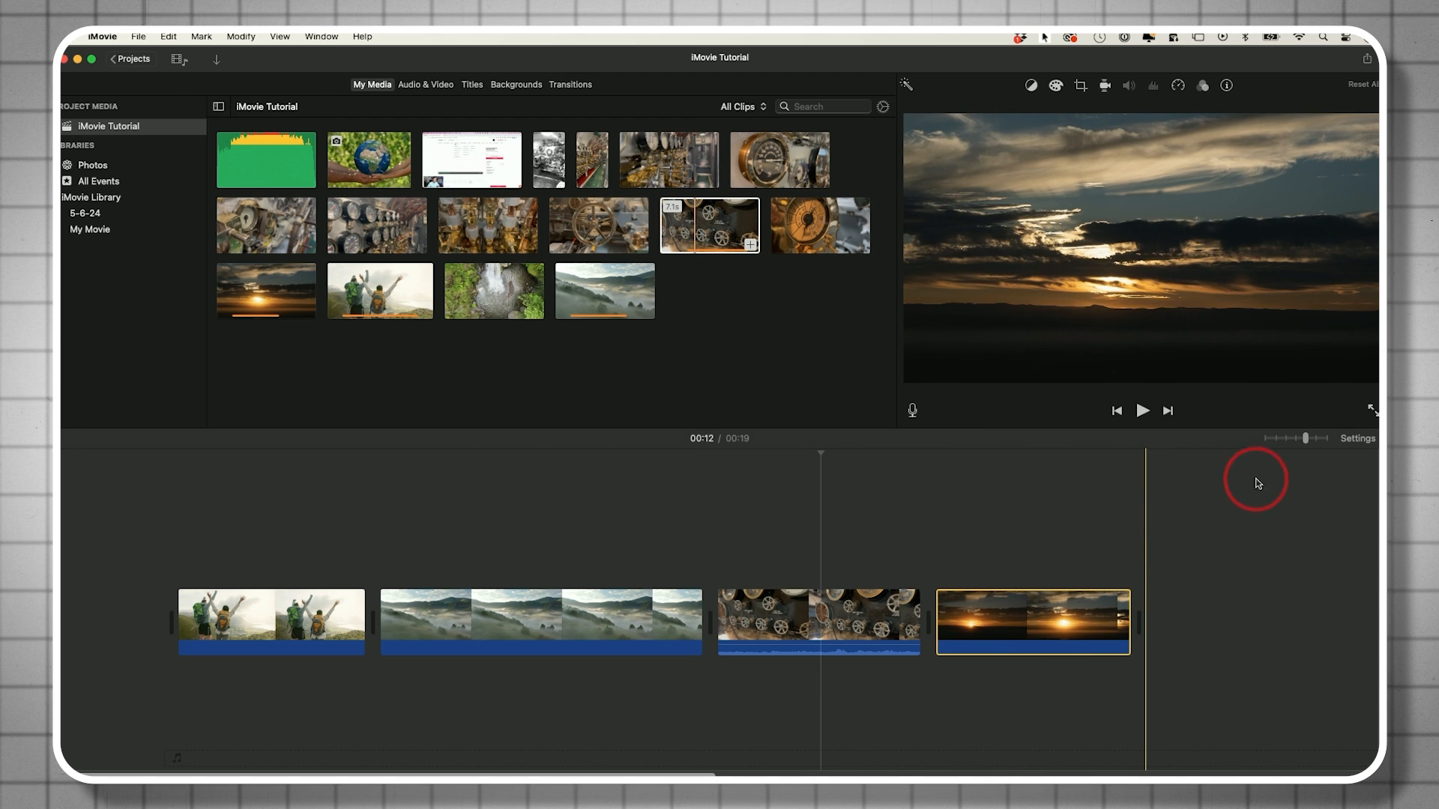
drag(1305, 445, 1297, 445)
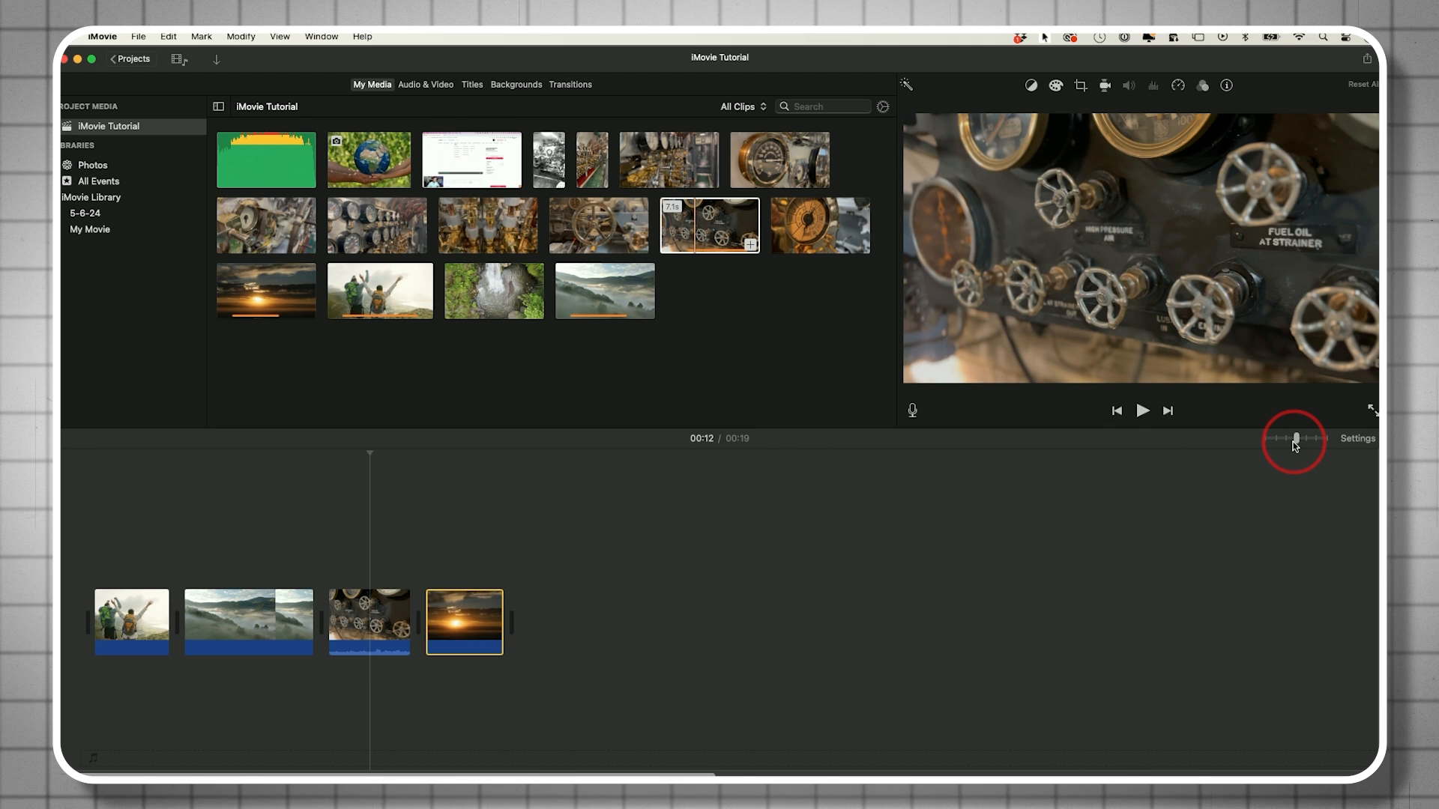
drag(253, 622, 445, 624)
drag(315, 624, 453, 622)
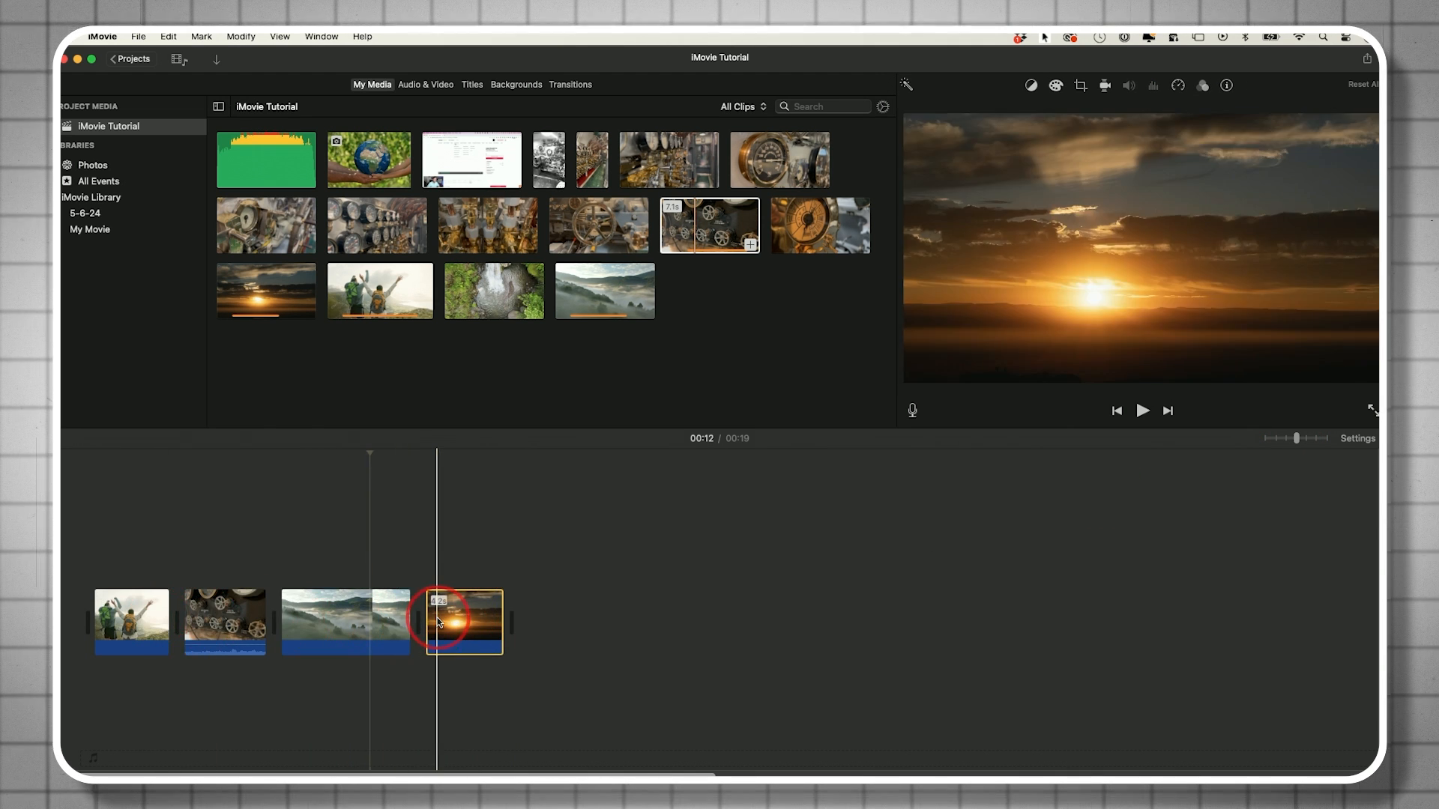
- Split the misty hills timeline clip at two points to isolate a middle section of about 2 seconds
drag(1296, 438, 1315, 439)
click(533, 628)
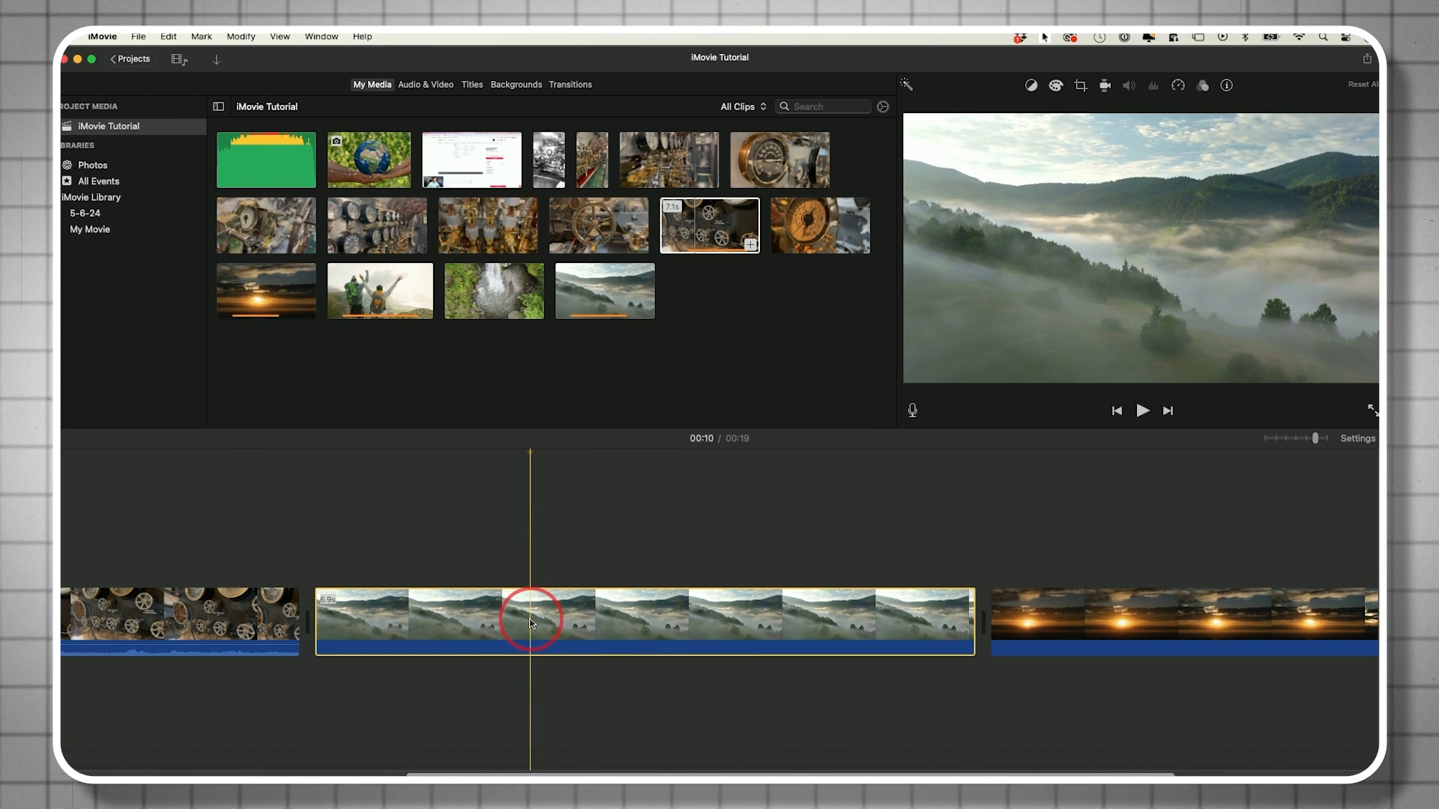
scroll(530, 619, right, 2)
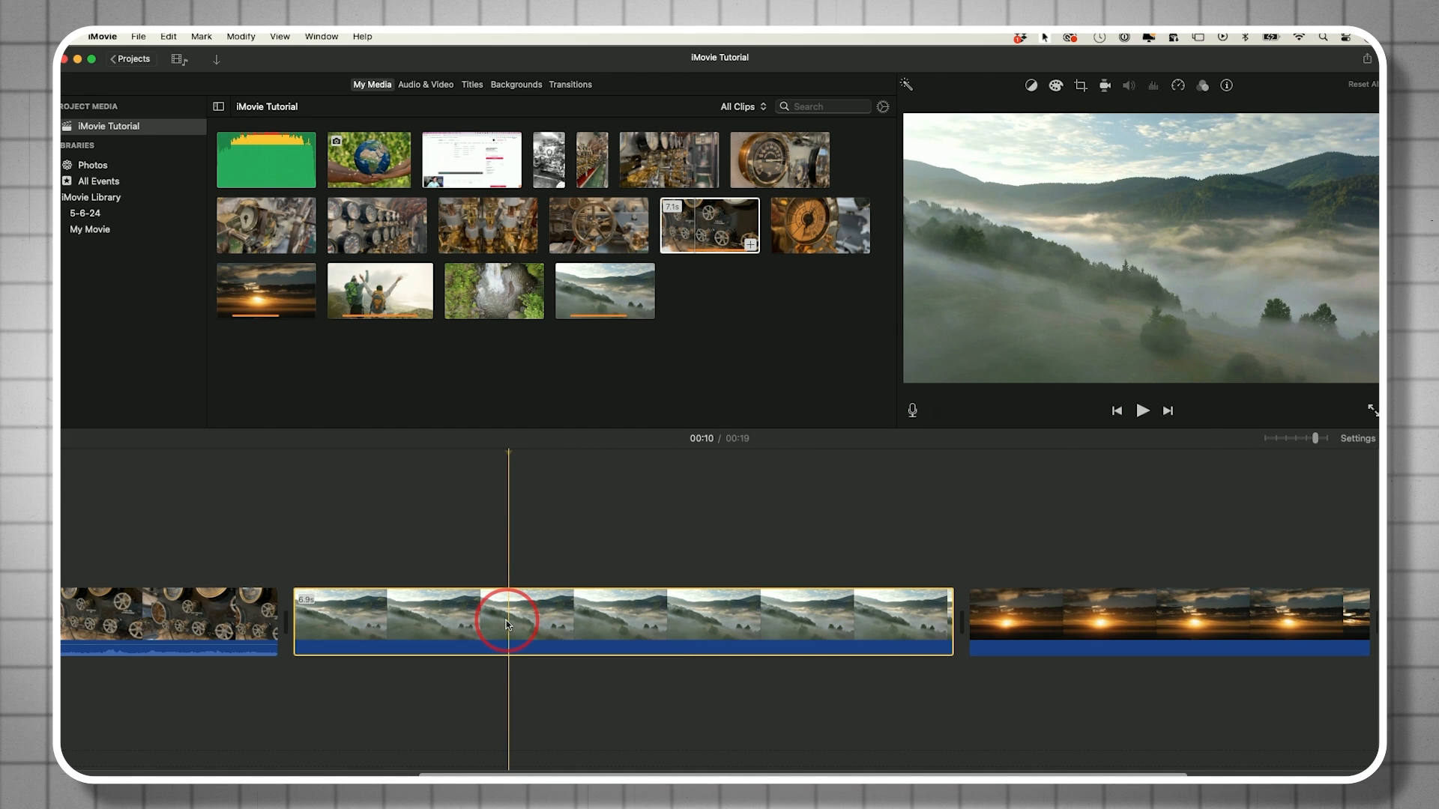
key(super+b)
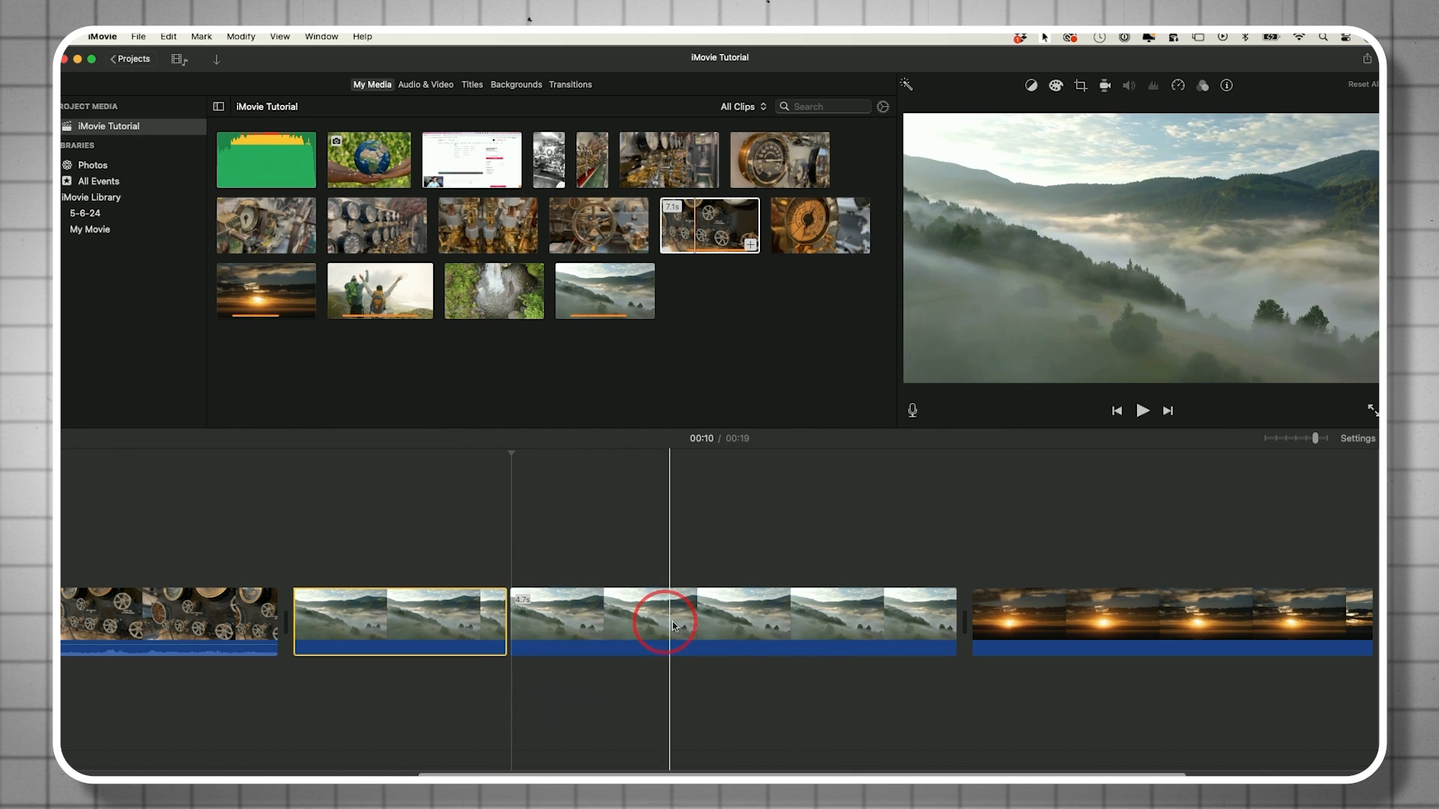
click(721, 617)
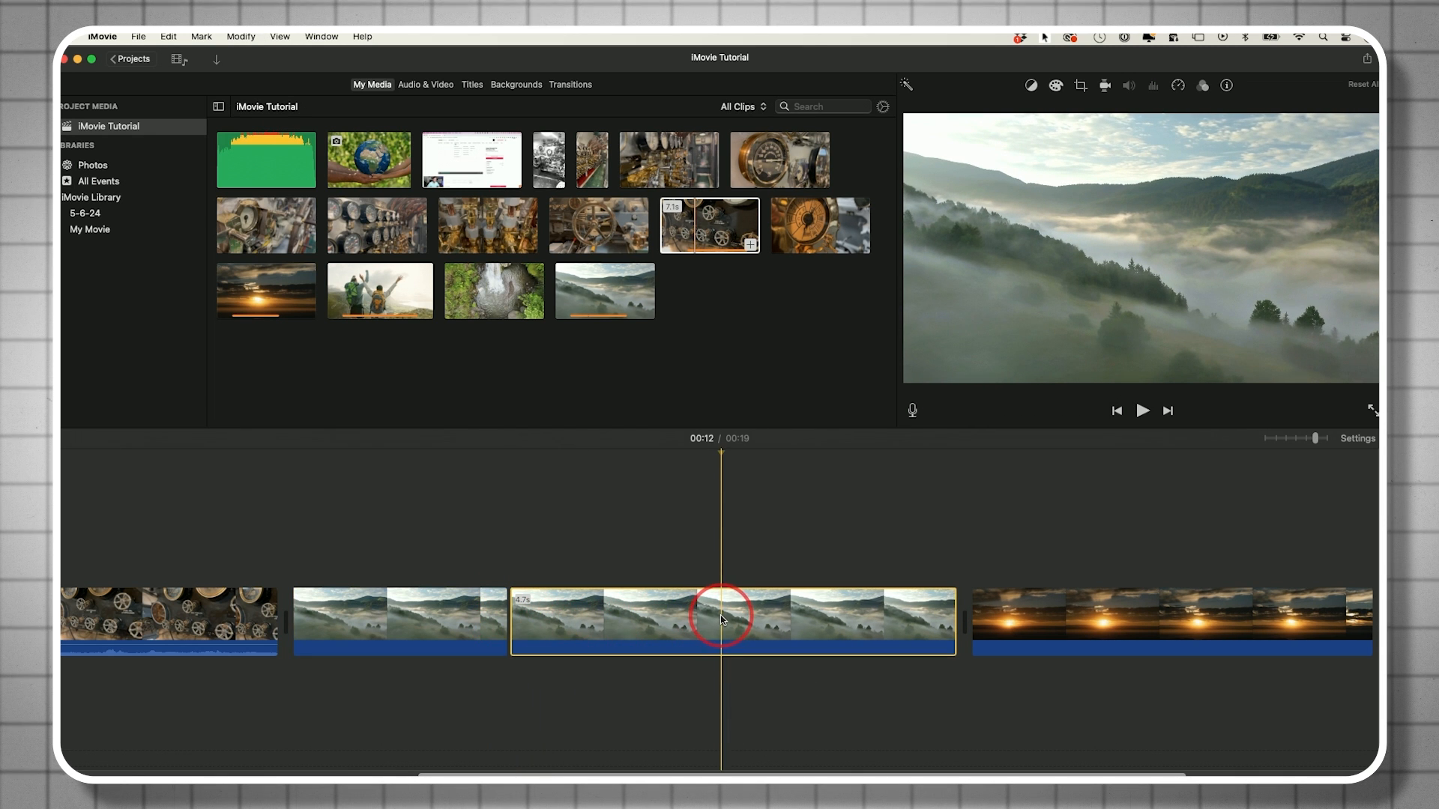
key(super+b)
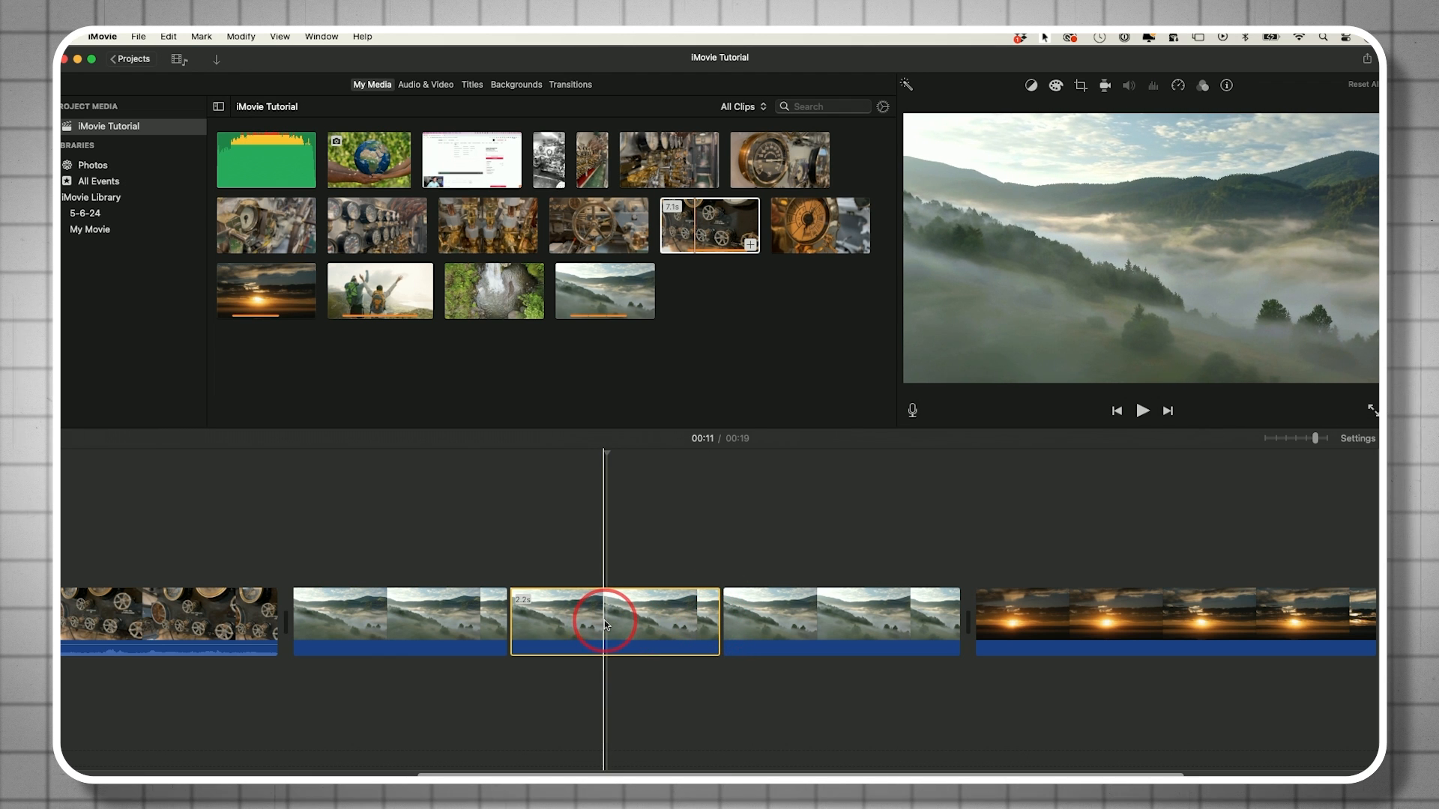
- Delete the middle misty hills section and move the last misty hills section after the sunset clip
key(Delete)
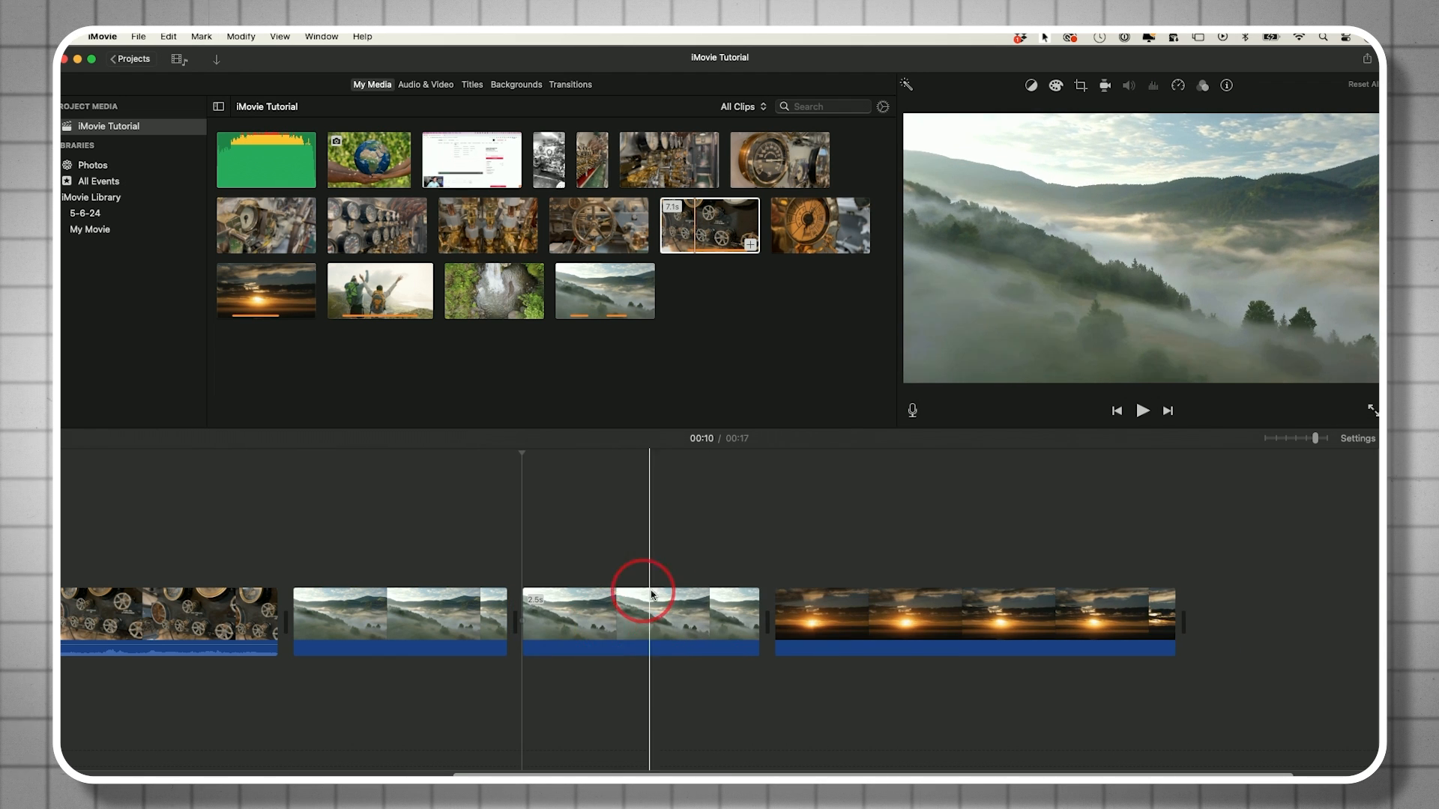
drag(604, 597, 1002, 612)
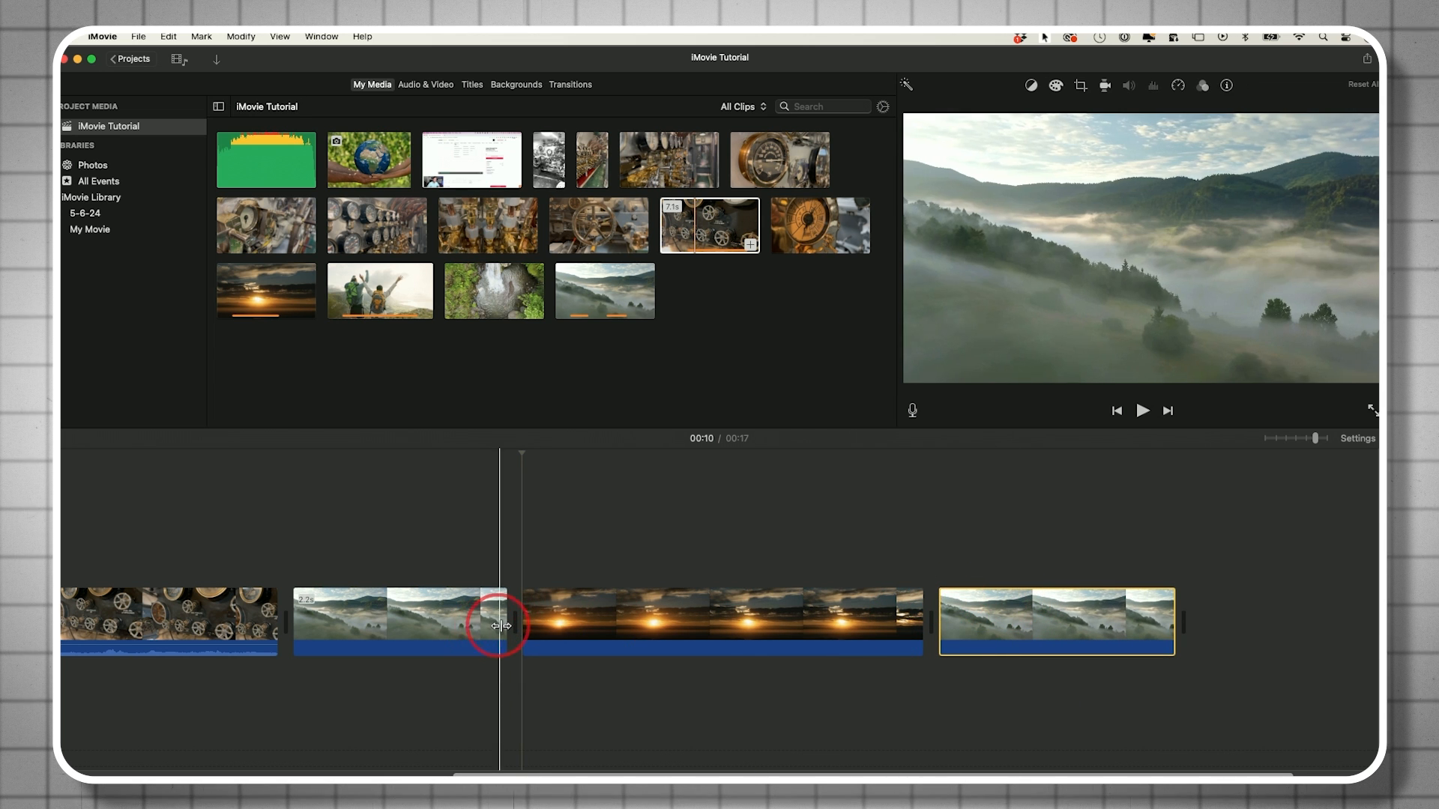
click(426, 456)
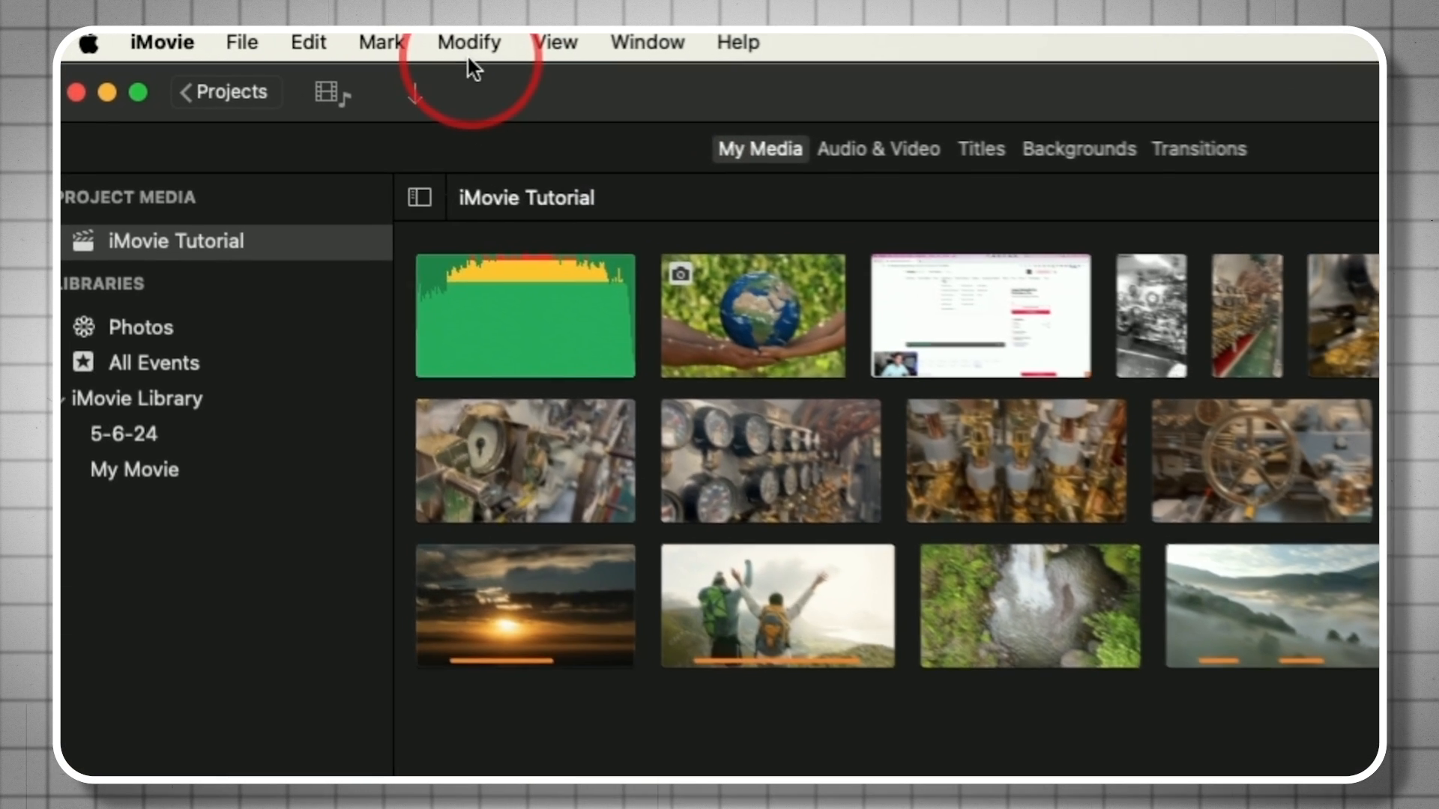
click(241, 36)
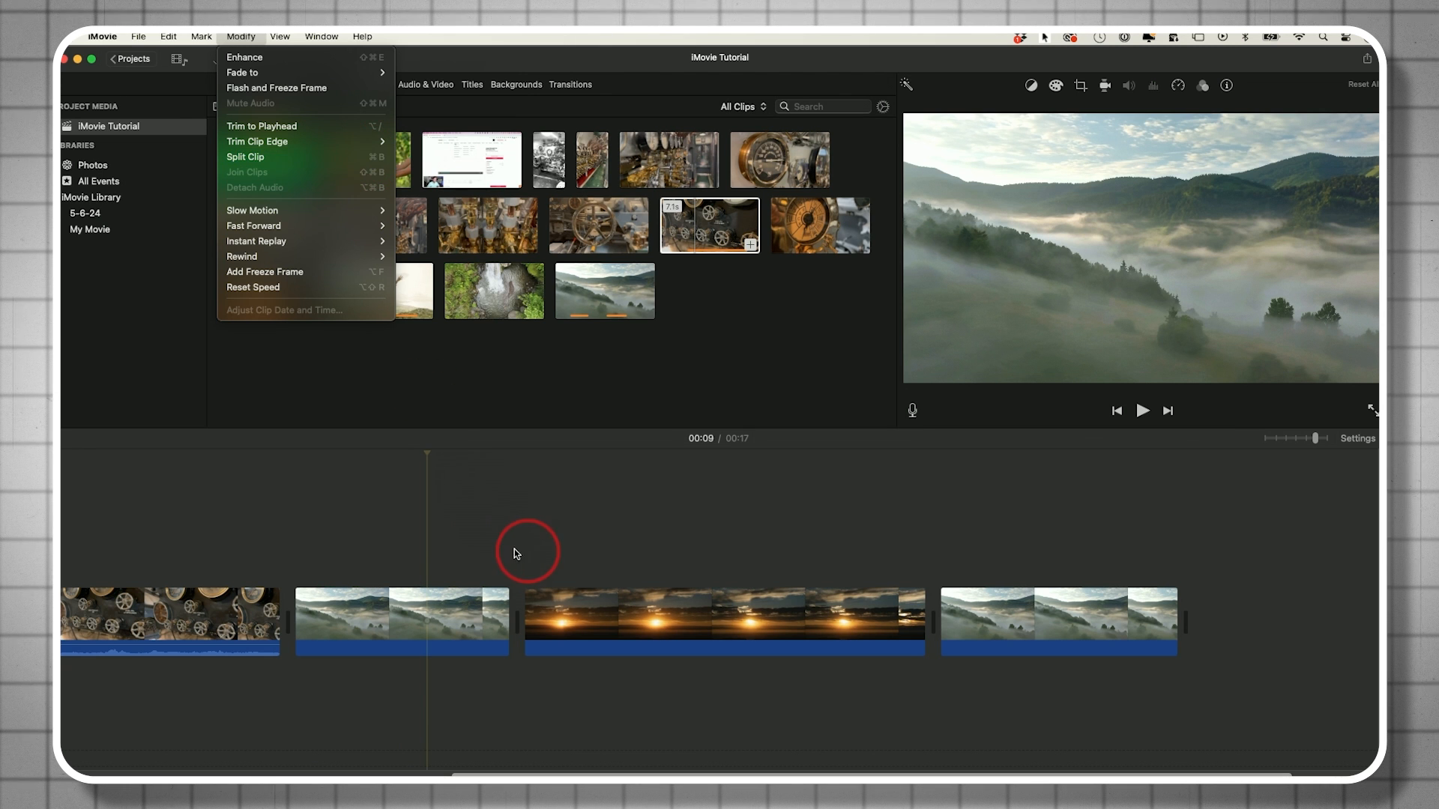
click(474, 529)
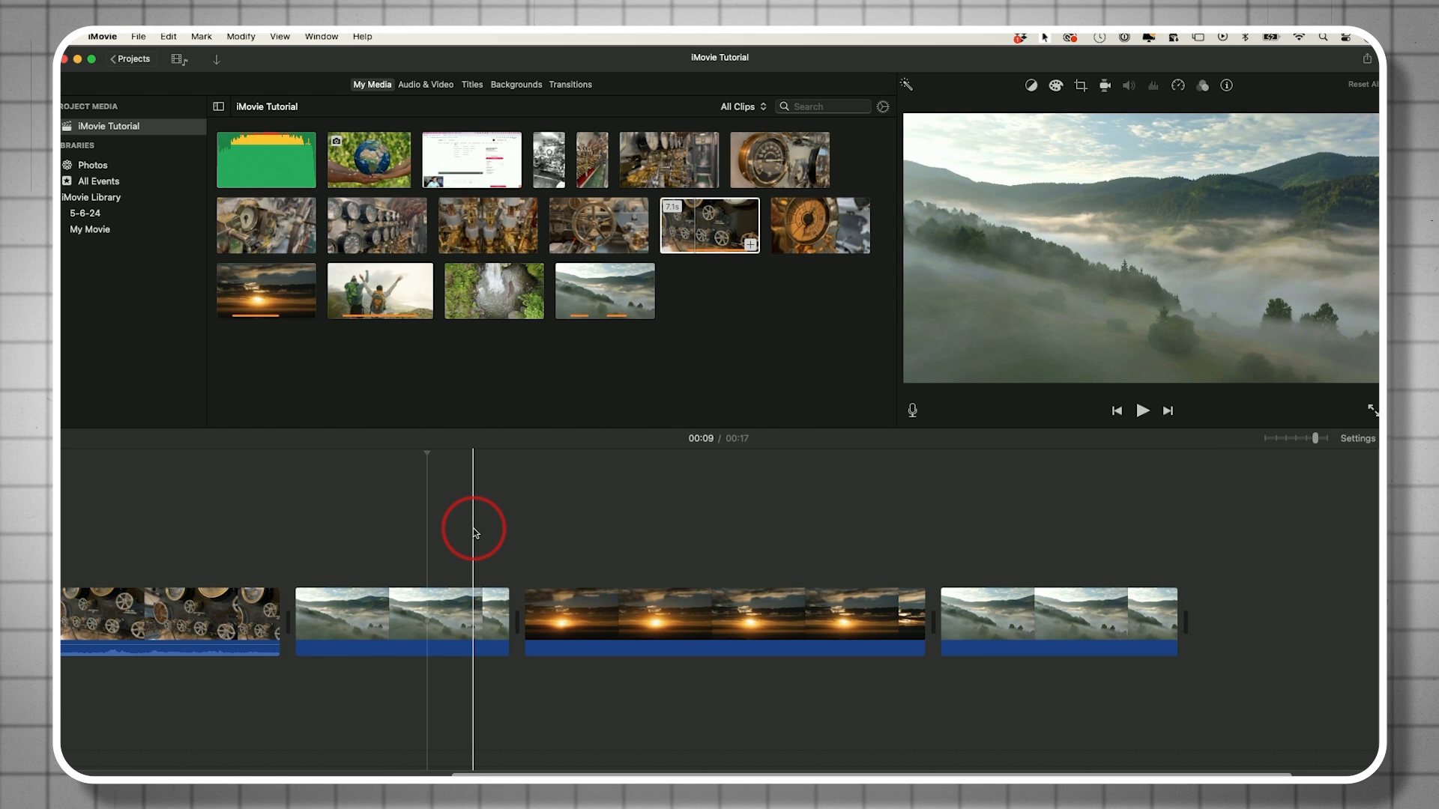
- Add the long talking-head clip to the end of the timeline after the last misty hills section
scroll(587, 633, left, 4)
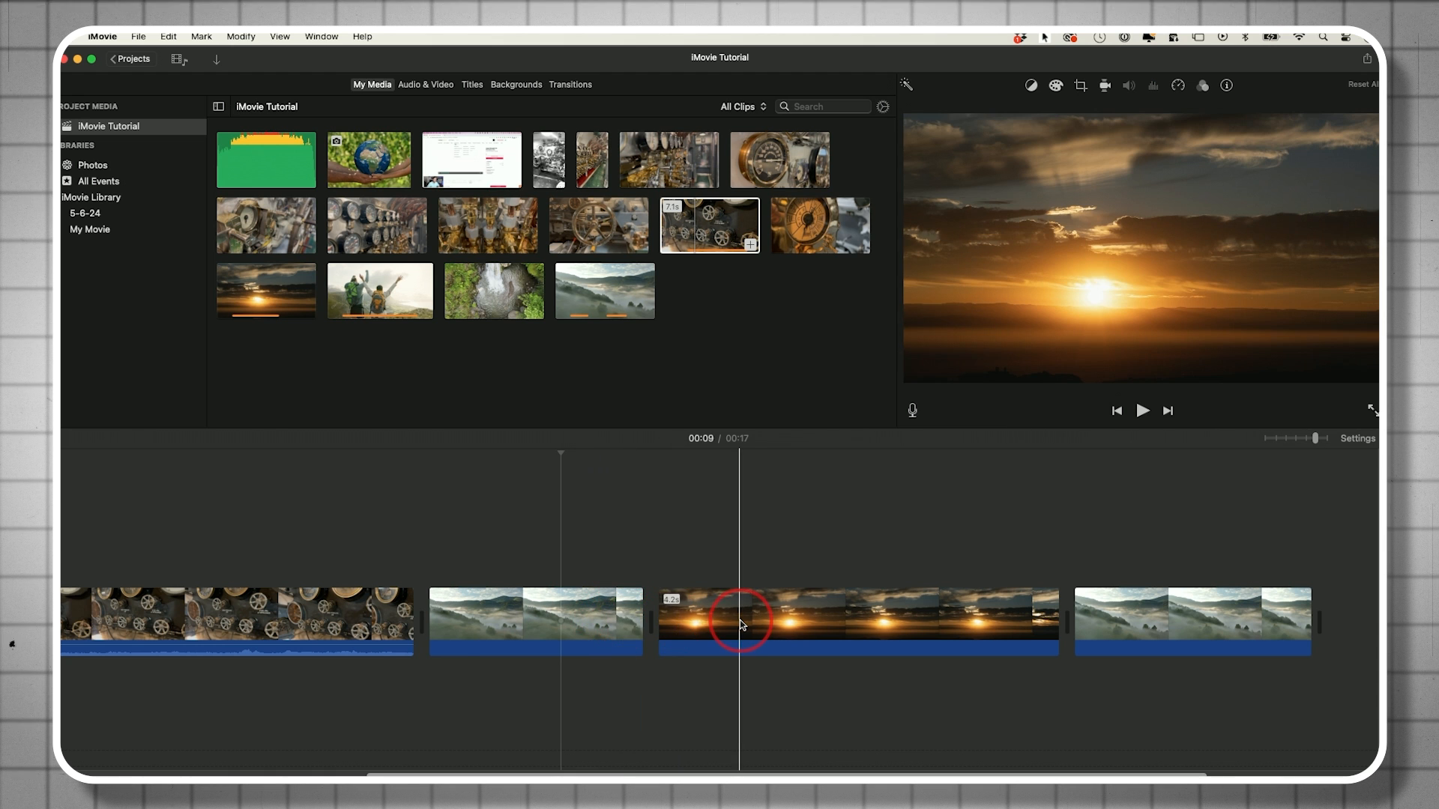
scroll(739, 624, left, 3)
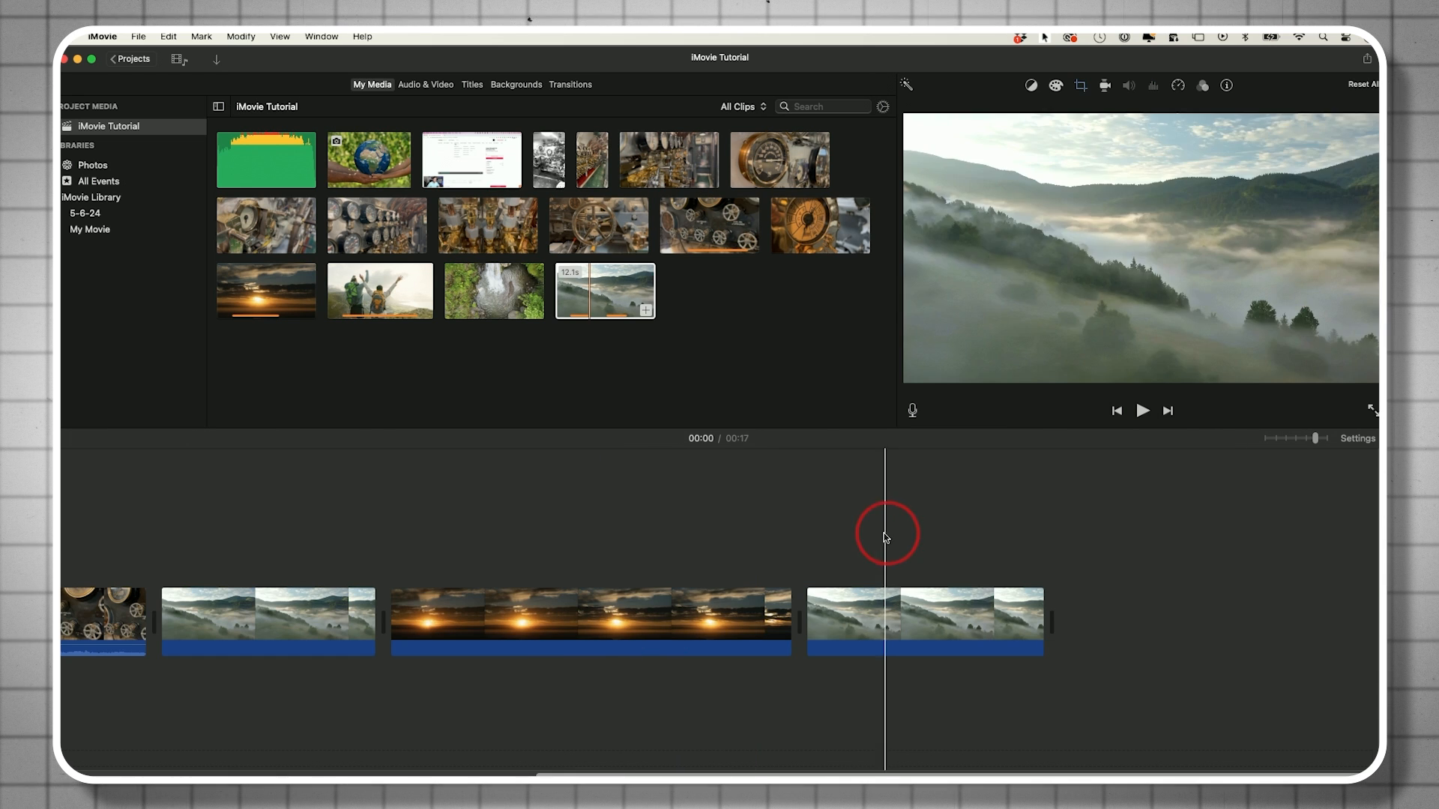
drag(466, 172, 1053, 608)
scroll(1008, 595, right, 3)
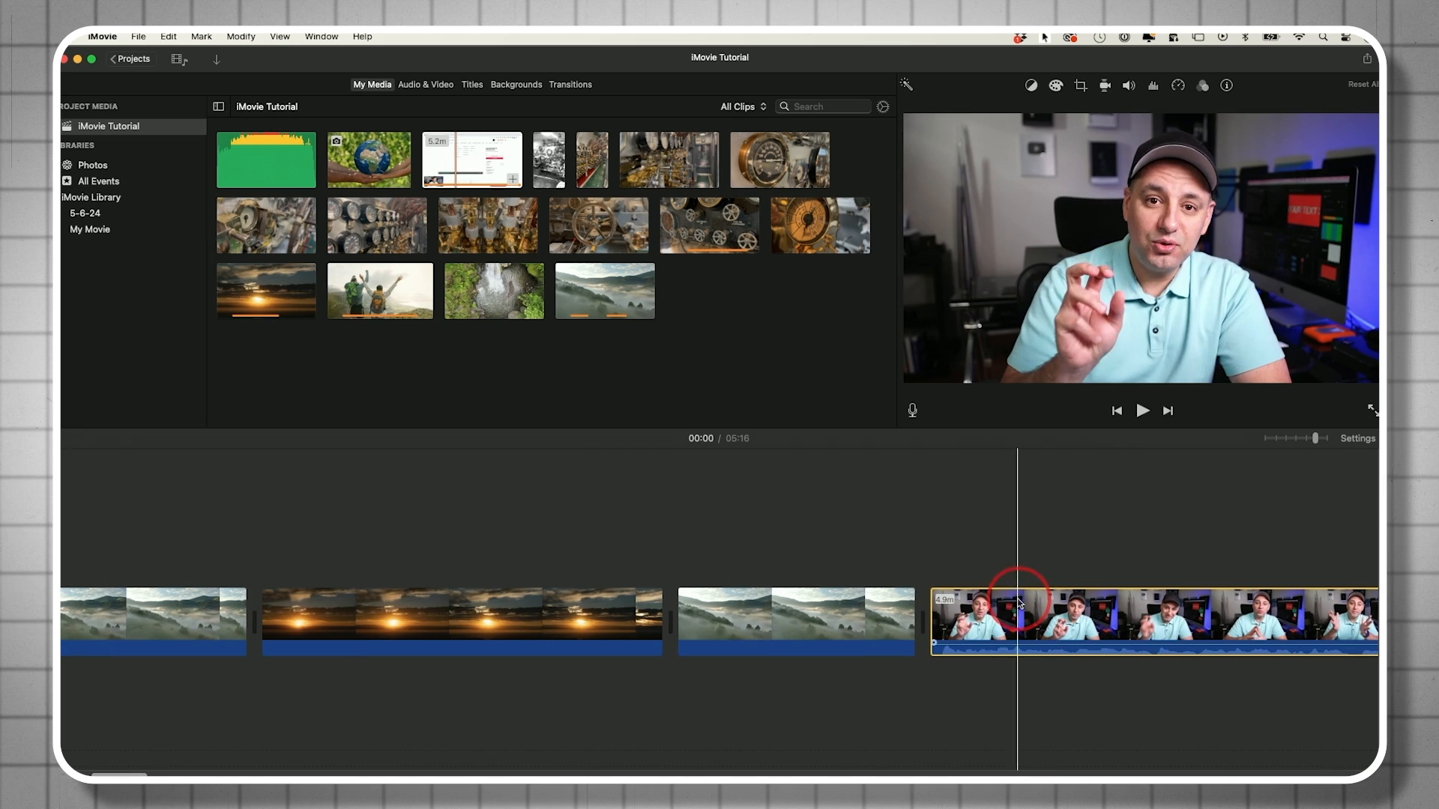
- Place the brass dial clip as a cutaway above the talking-head clip, starting shortly after that clip begins
scroll(1038, 551, right, 3)
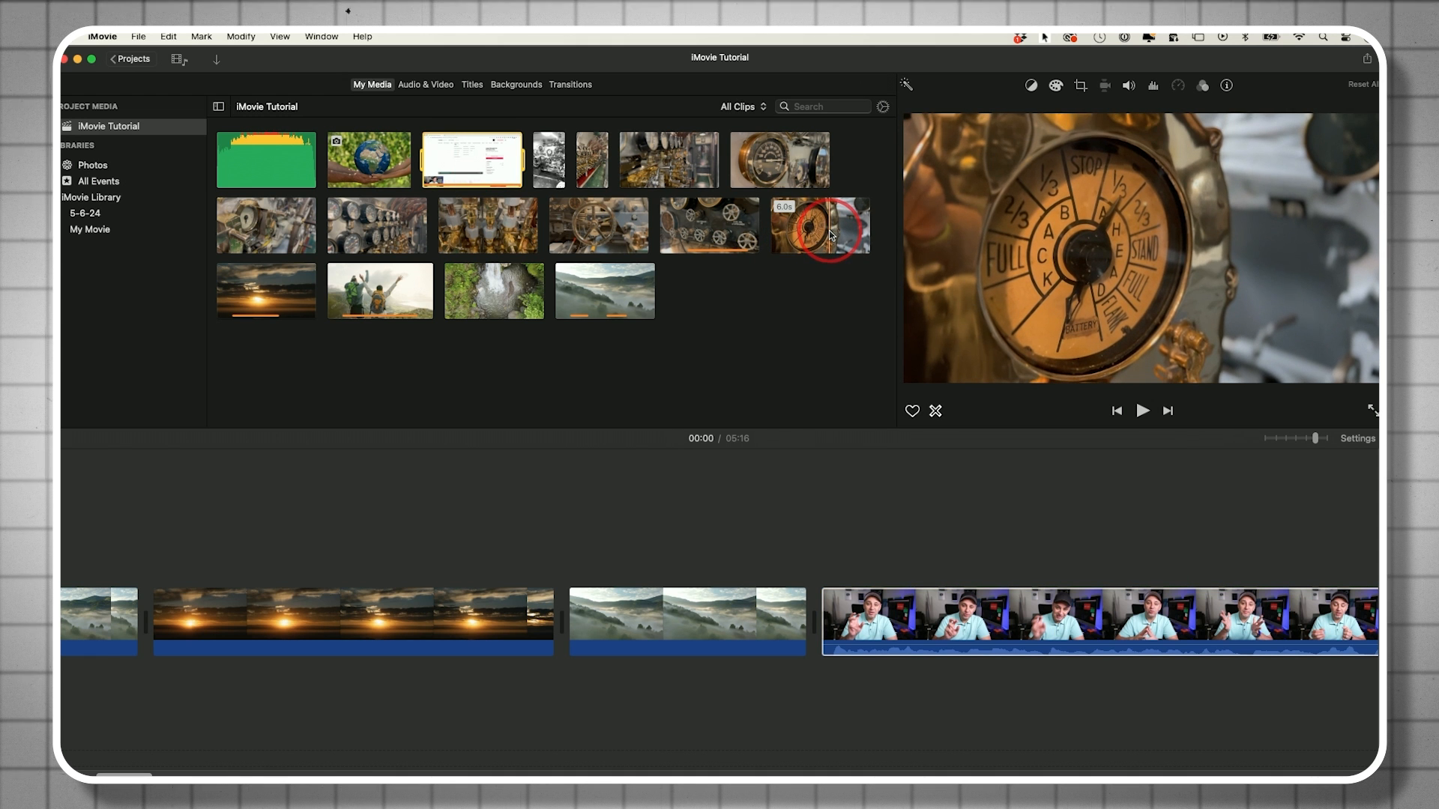
drag(867, 439, 863, 558)
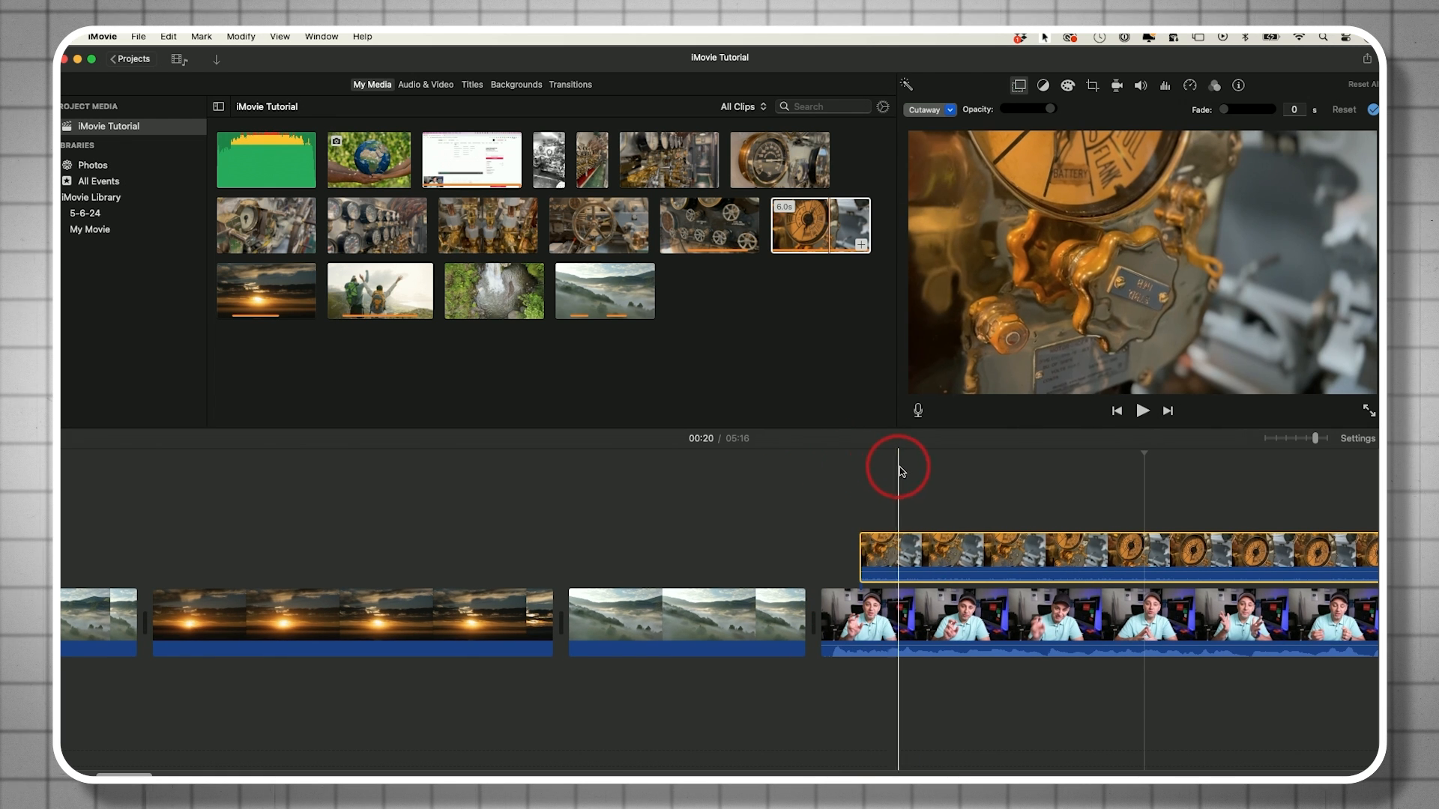
drag(938, 540, 957, 528)
scroll(831, 517, left, 1)
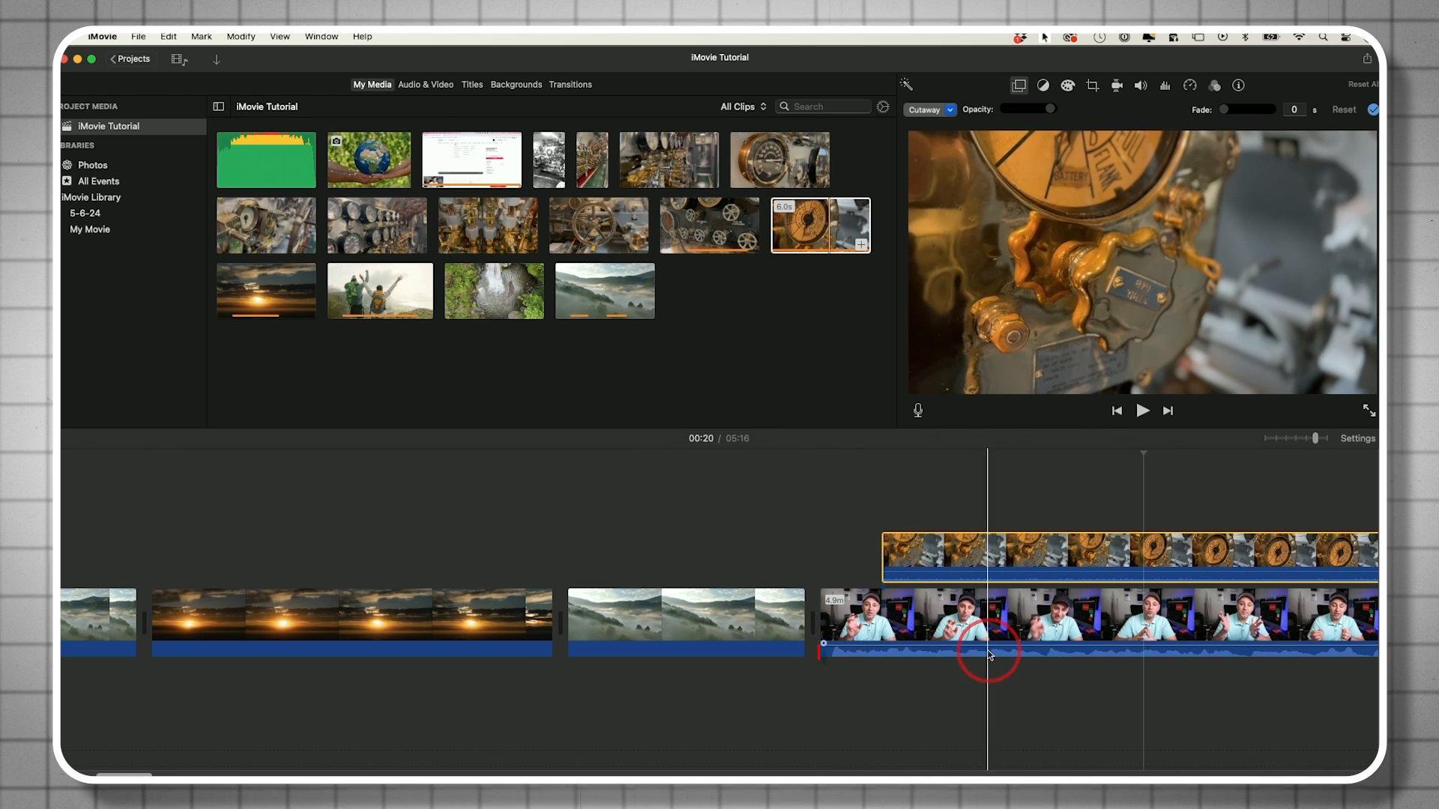
- Trim the end of the brass dial cutaway so only its short opening part covers the talking-head clip
scroll(978, 655, right, 1)
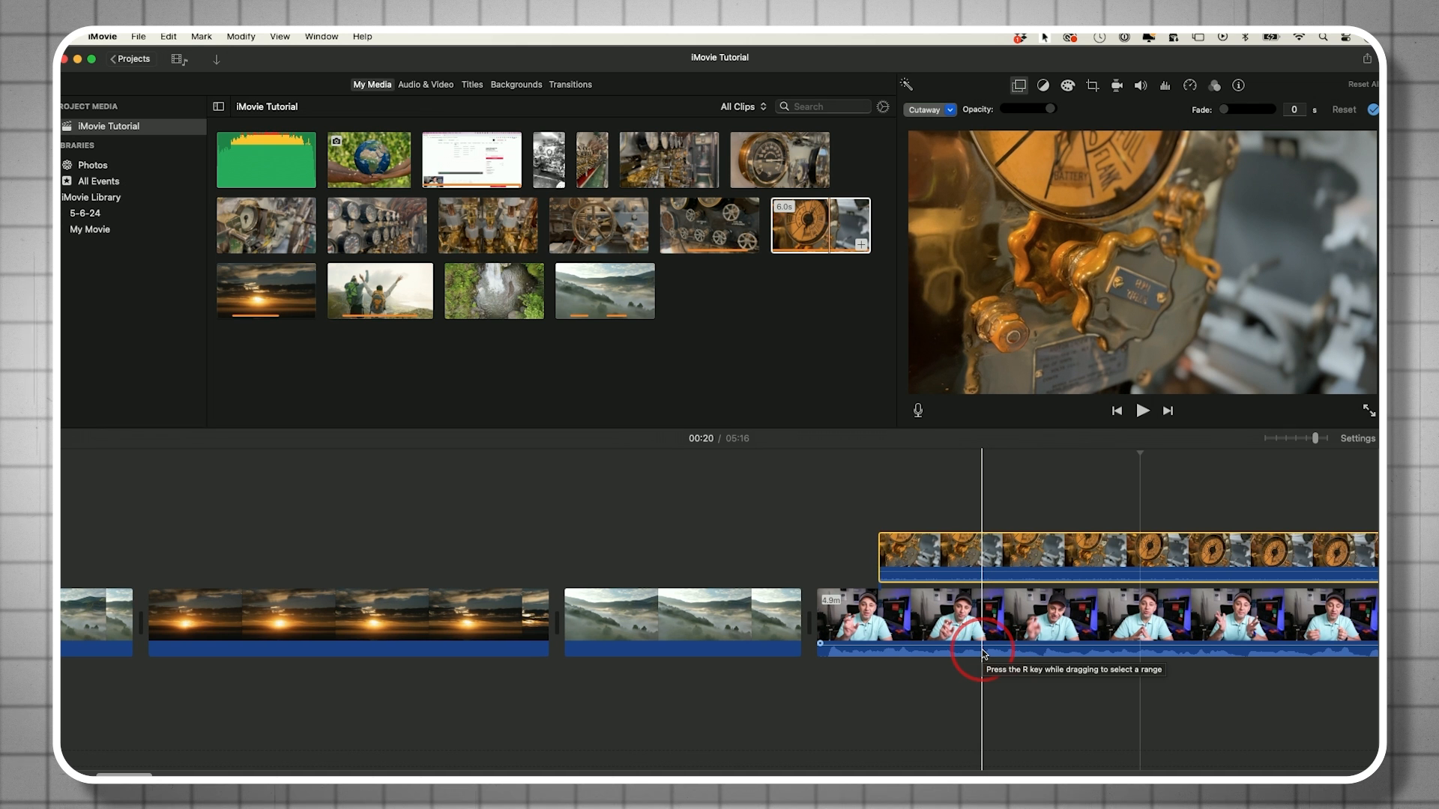
scroll(981, 649, right, 4)
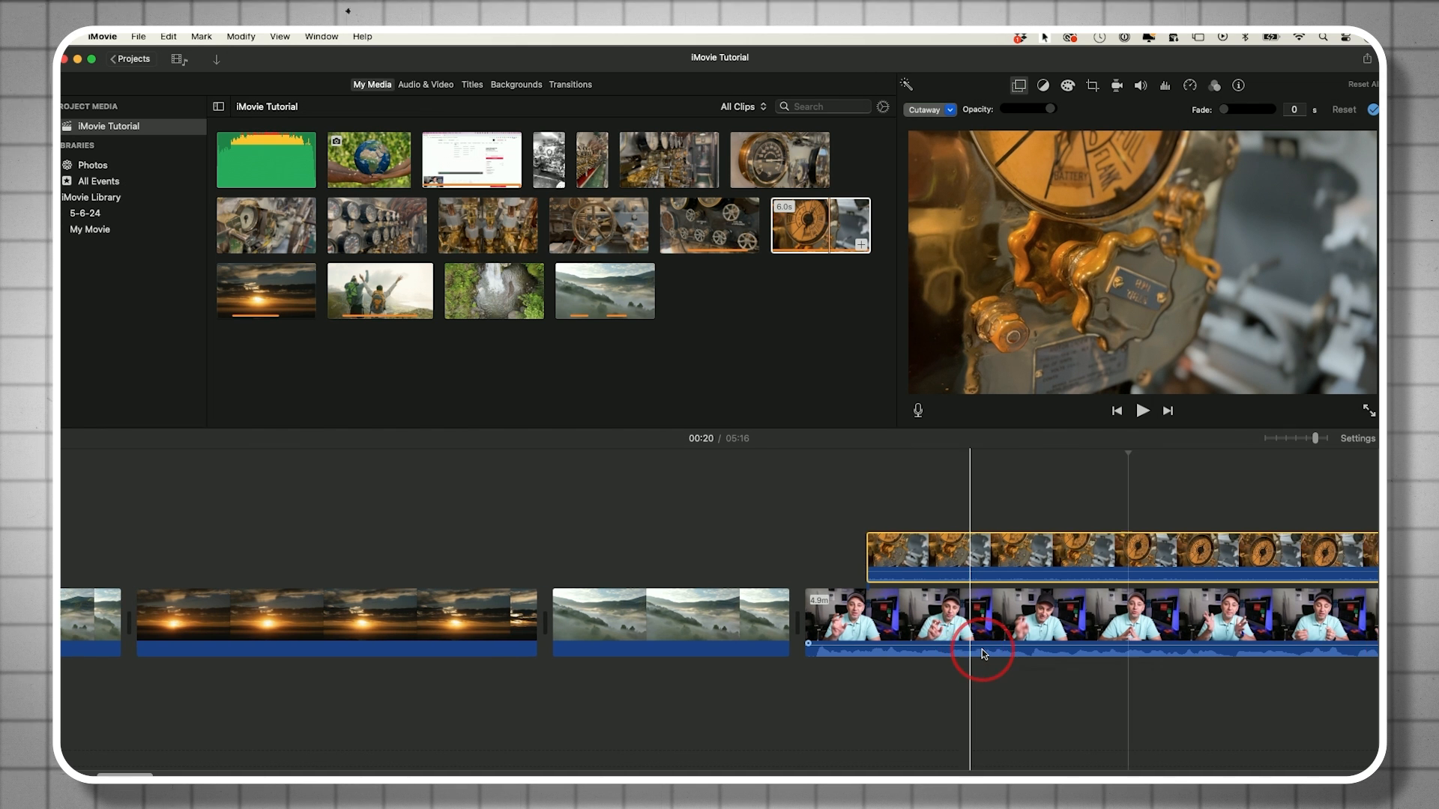
scroll(942, 654, right, 4)
drag(1309, 553, 827, 558)
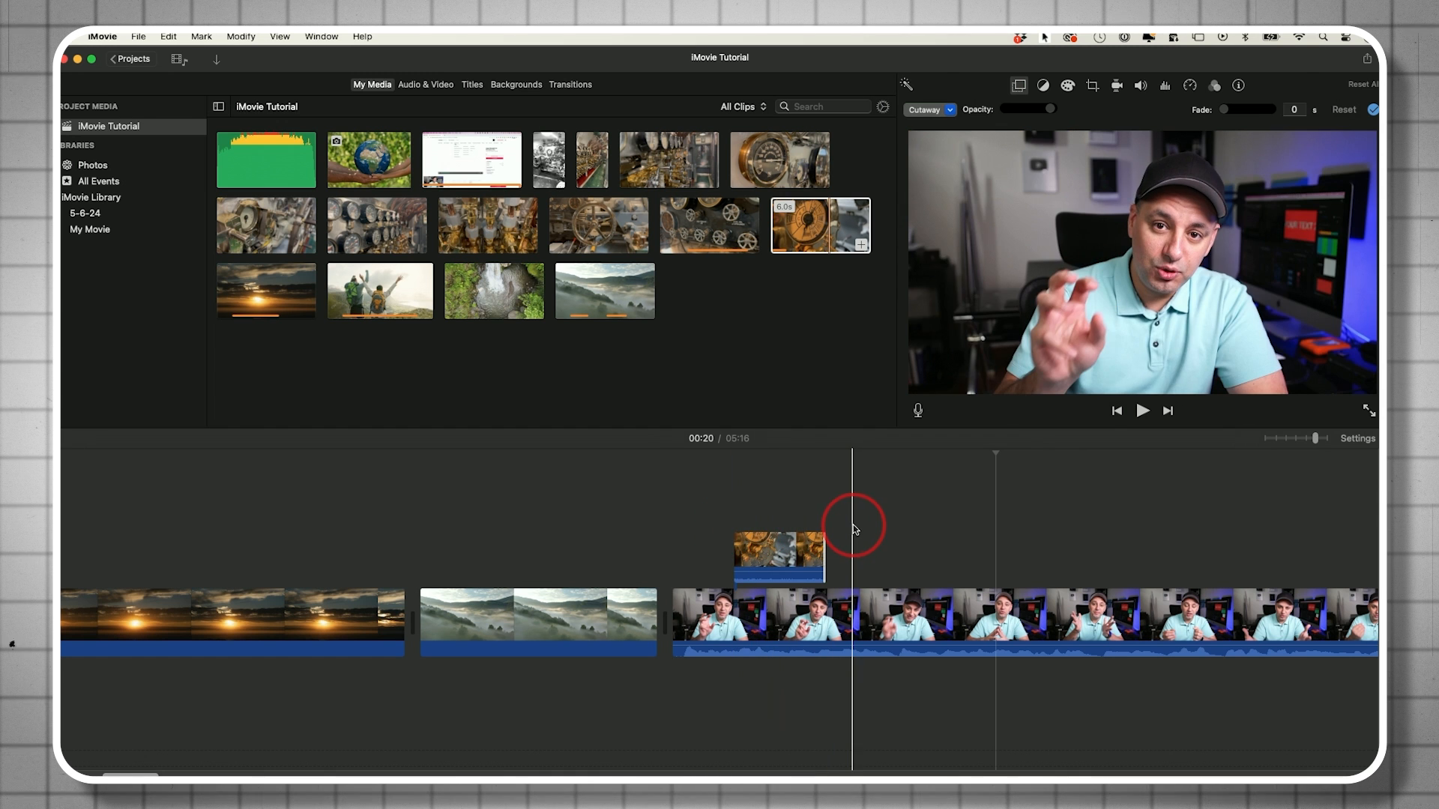
scroll(774, 532, left, 3)
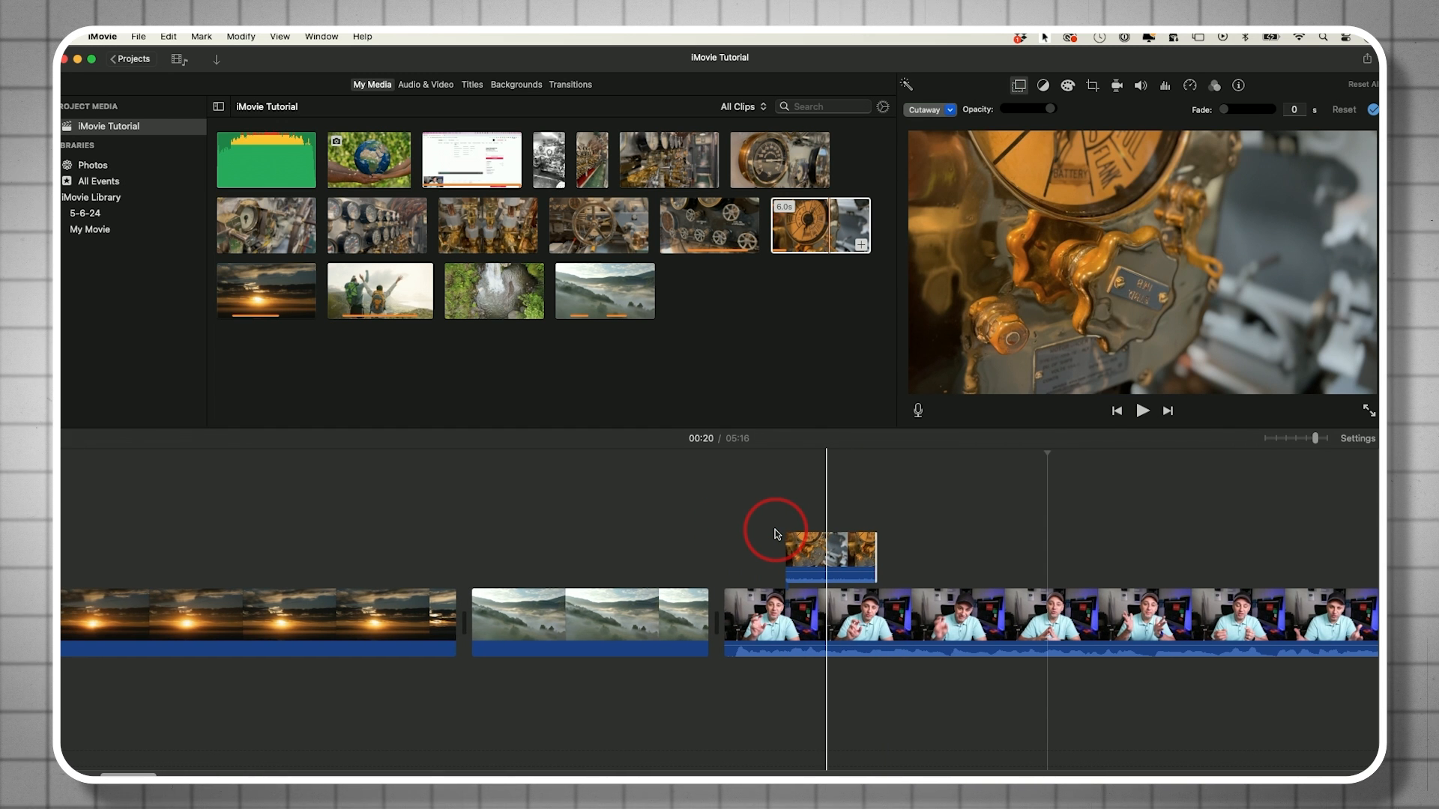
- Place the Earth-in-hands photo as a cutaway after the dial cutaway and trim its end to about half its length
scroll(899, 540, right, 5)
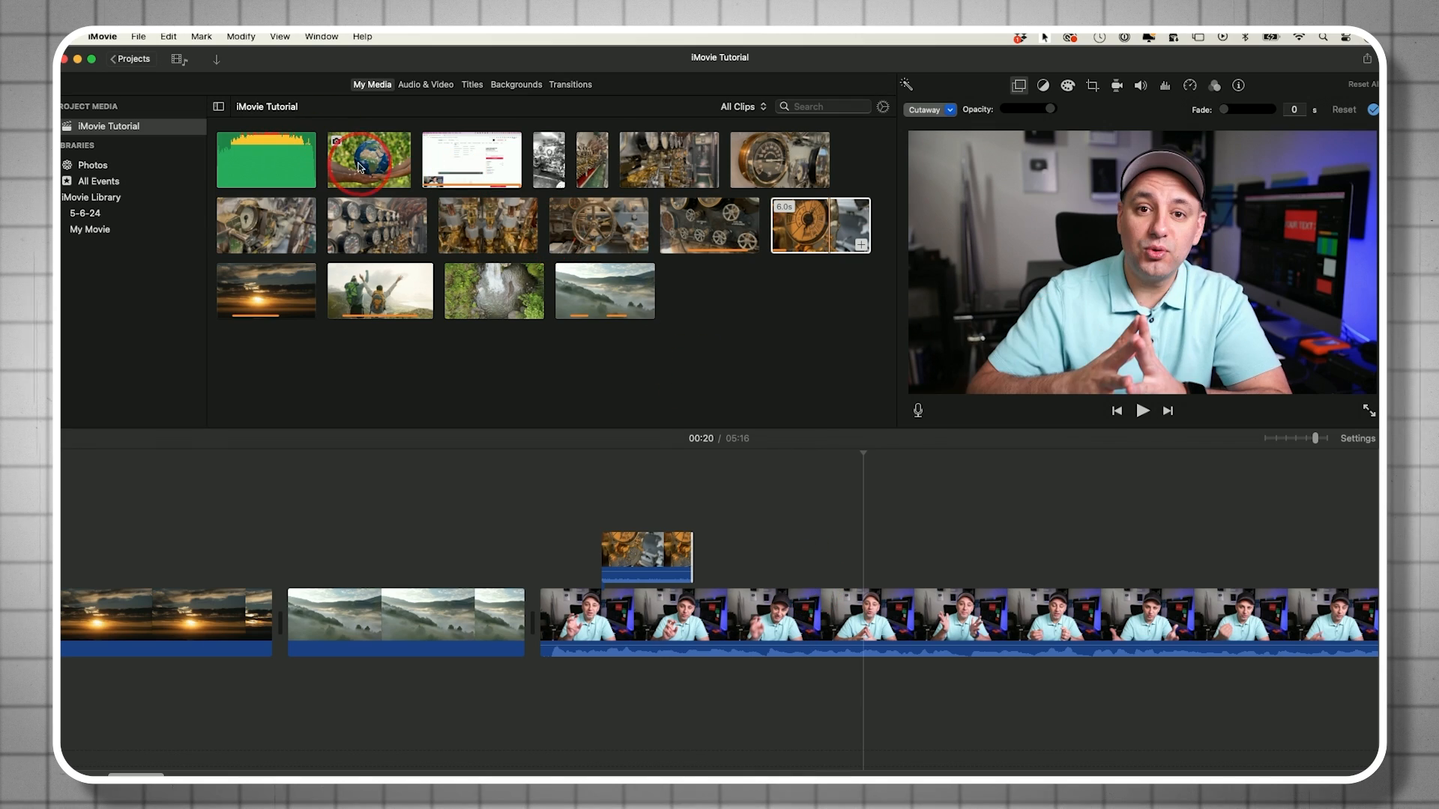
click(379, 166)
drag(533, 274, 804, 564)
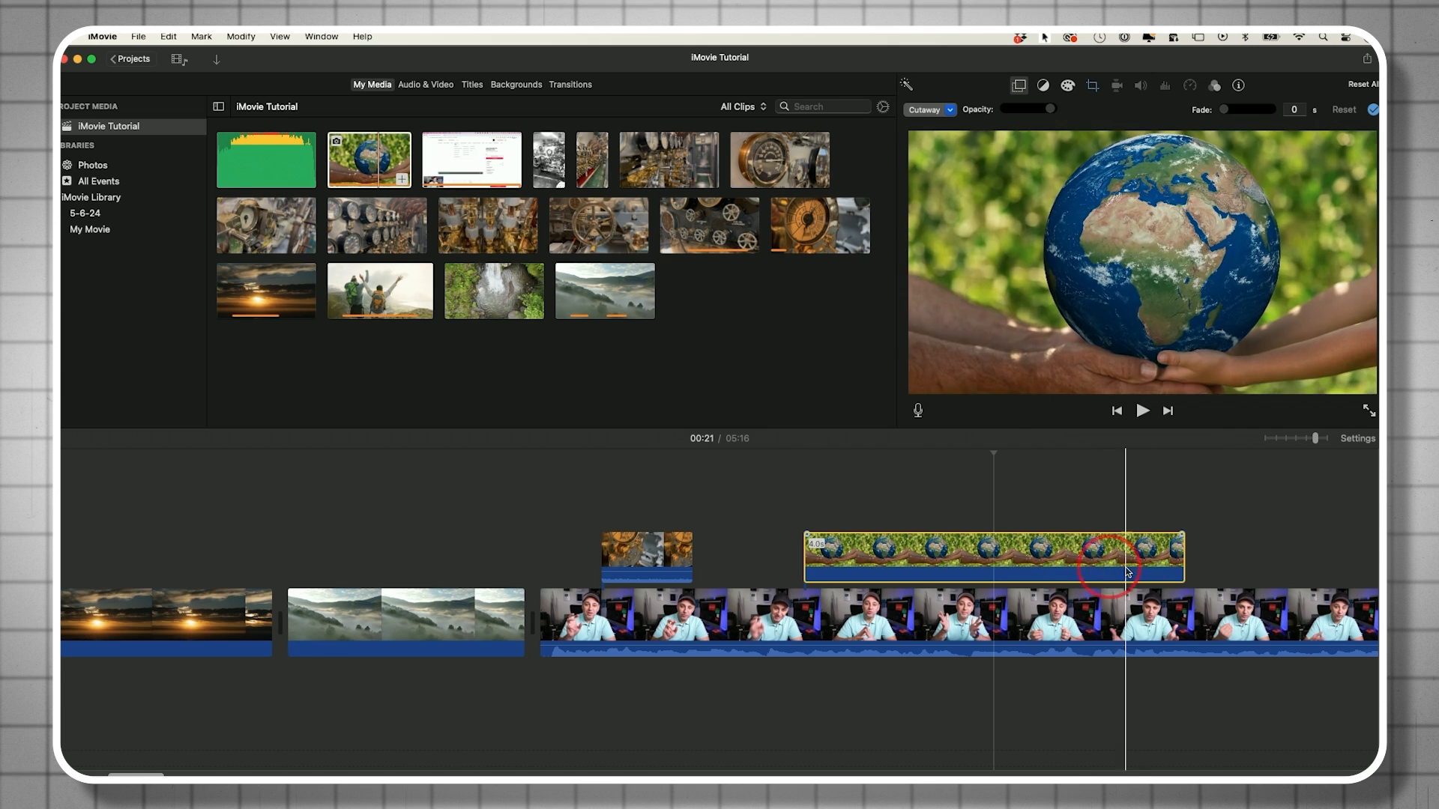
drag(1184, 557, 959, 567)
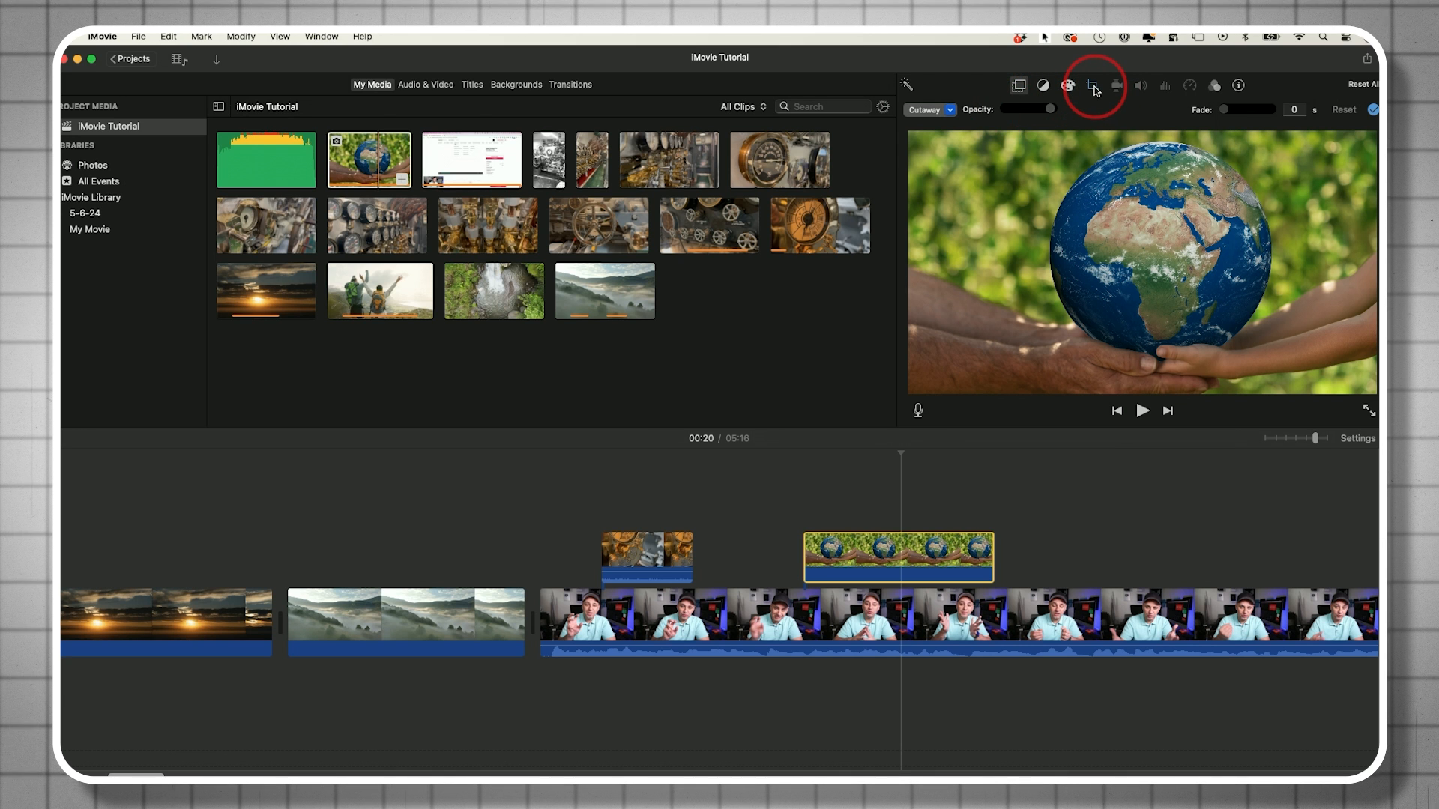
- Change the Earth photo cutaway's framing style from Ken Burns to Fit
click(1093, 87)
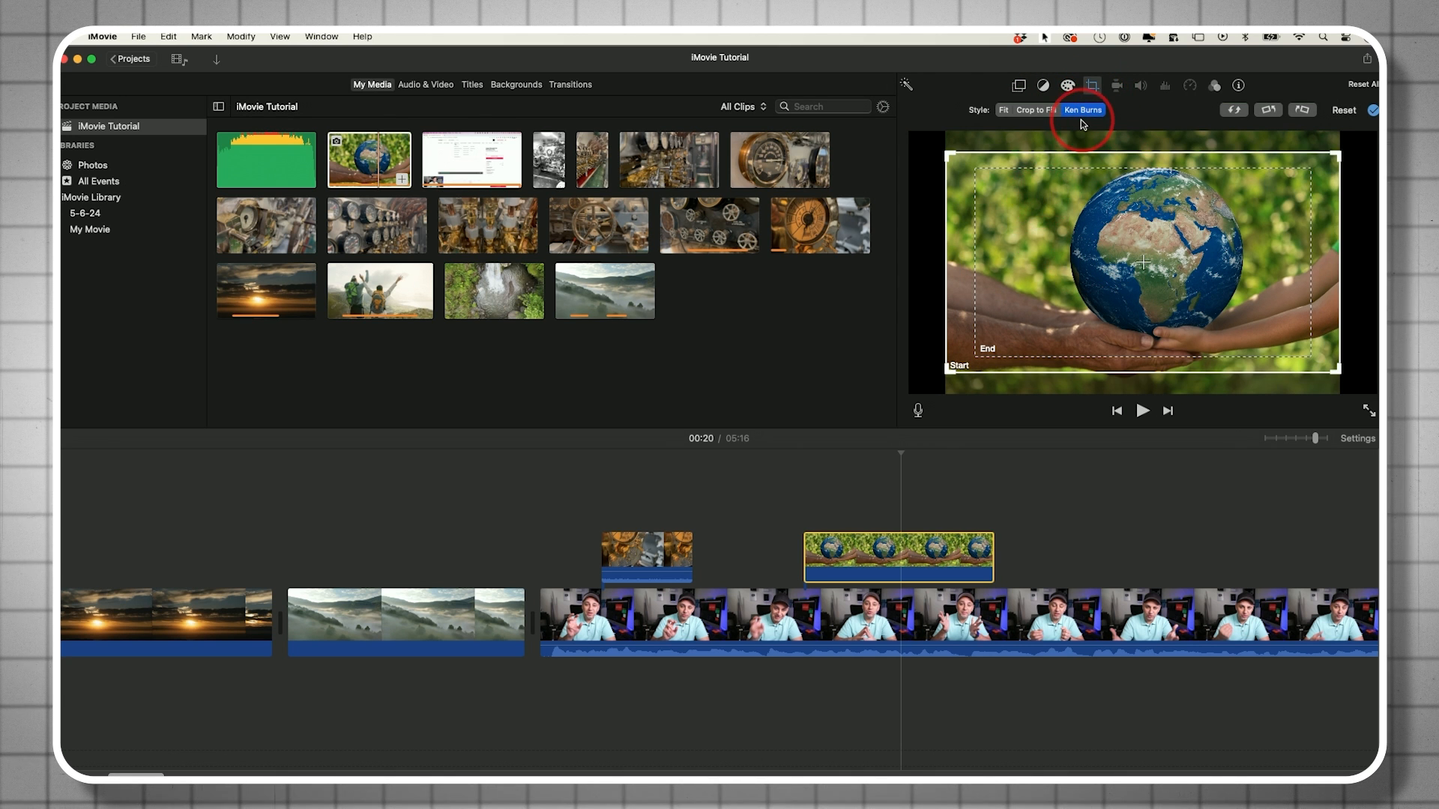
click(1004, 111)
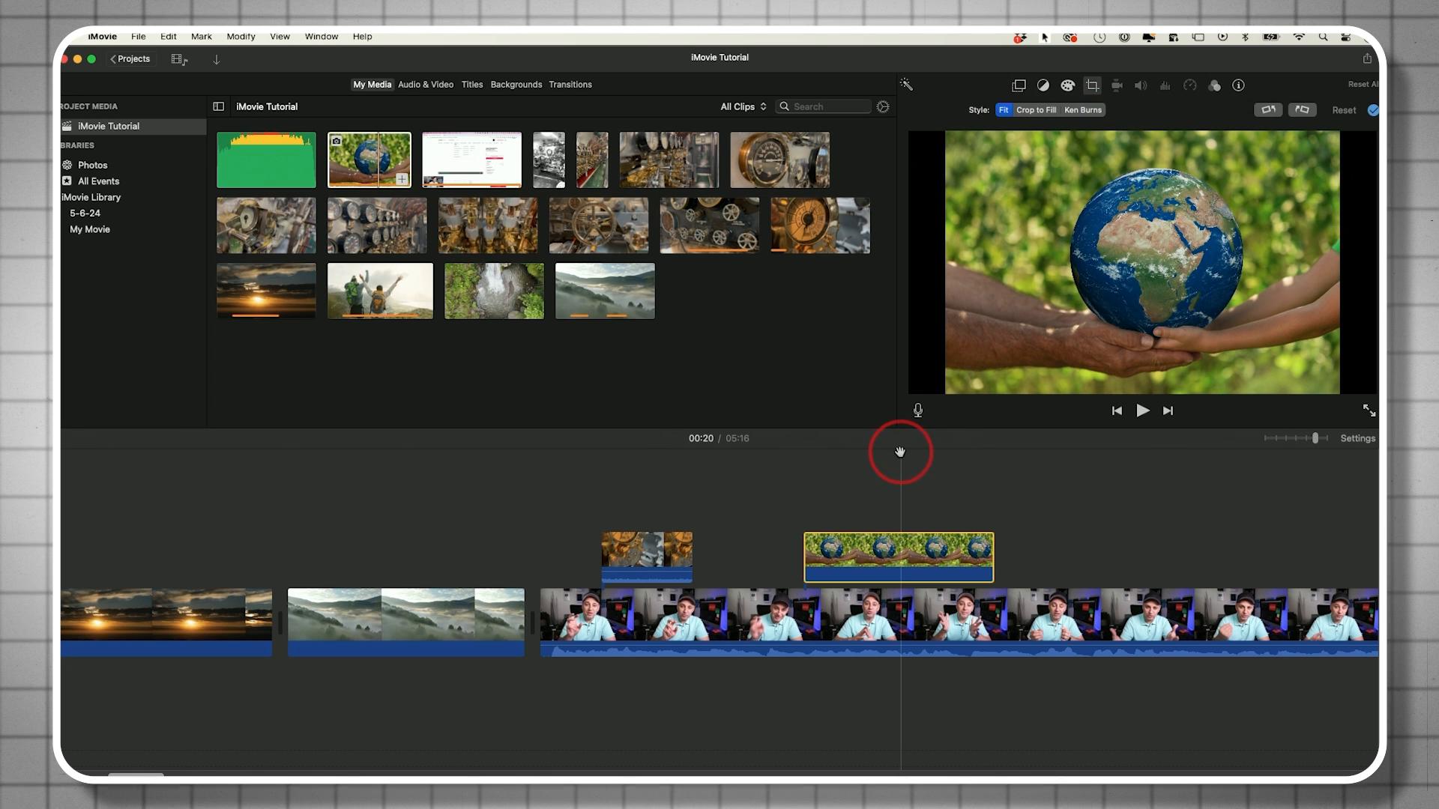
- Switch the Earth photo cutaway's framing style to Ken Burns and play it to preview the motion
drag(804, 464, 834, 467)
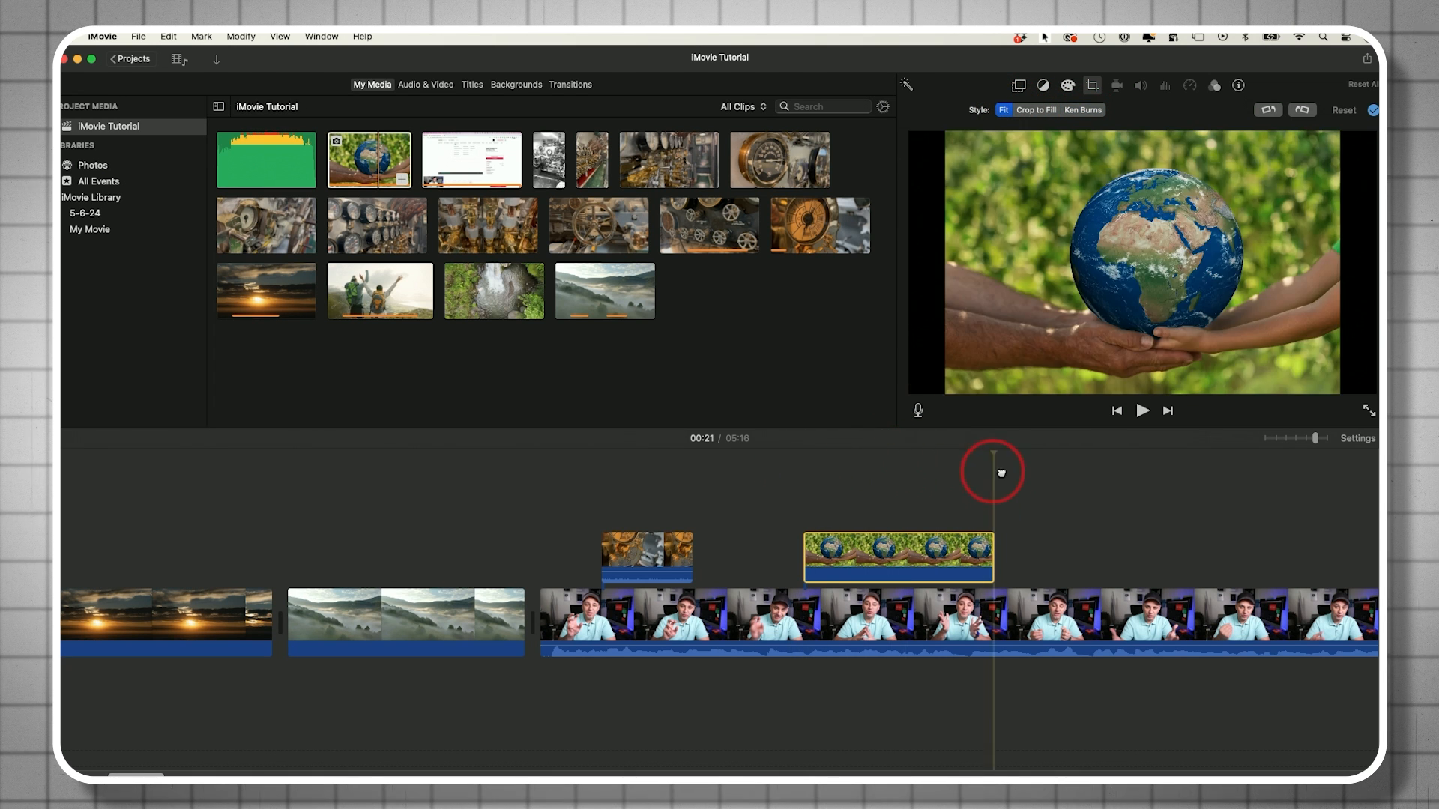
click(1084, 112)
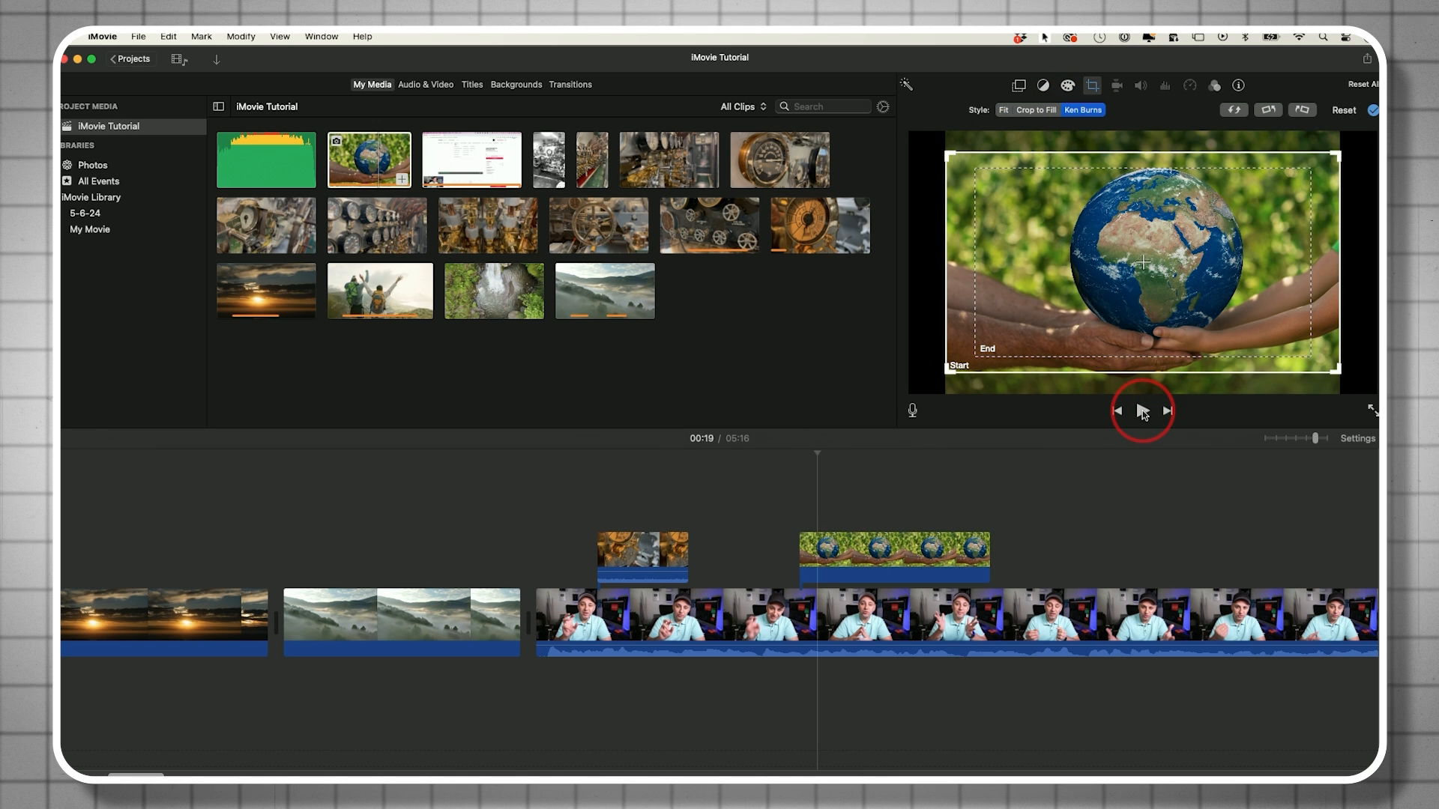
click(1142, 411)
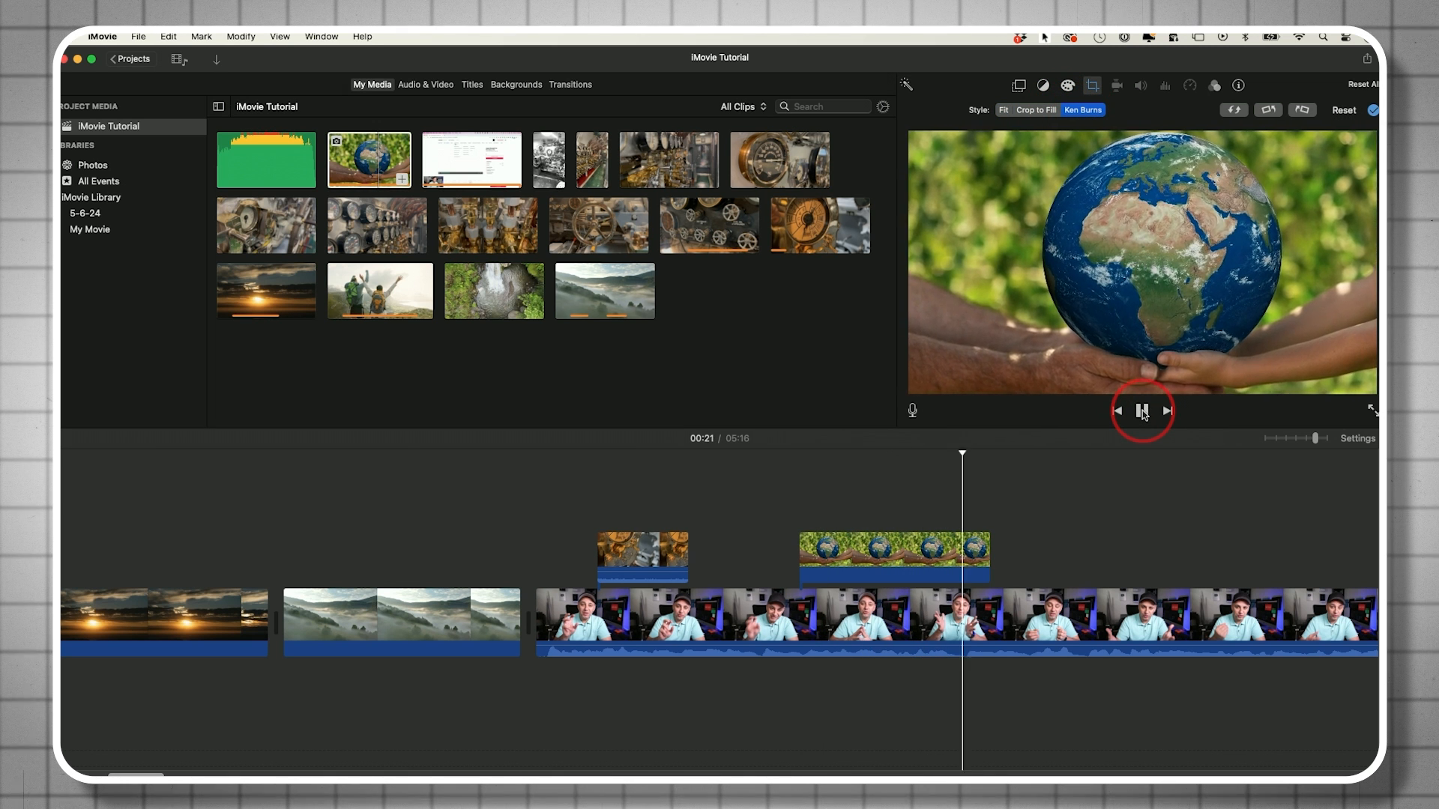
click(1142, 410)
drag(992, 454, 922, 457)
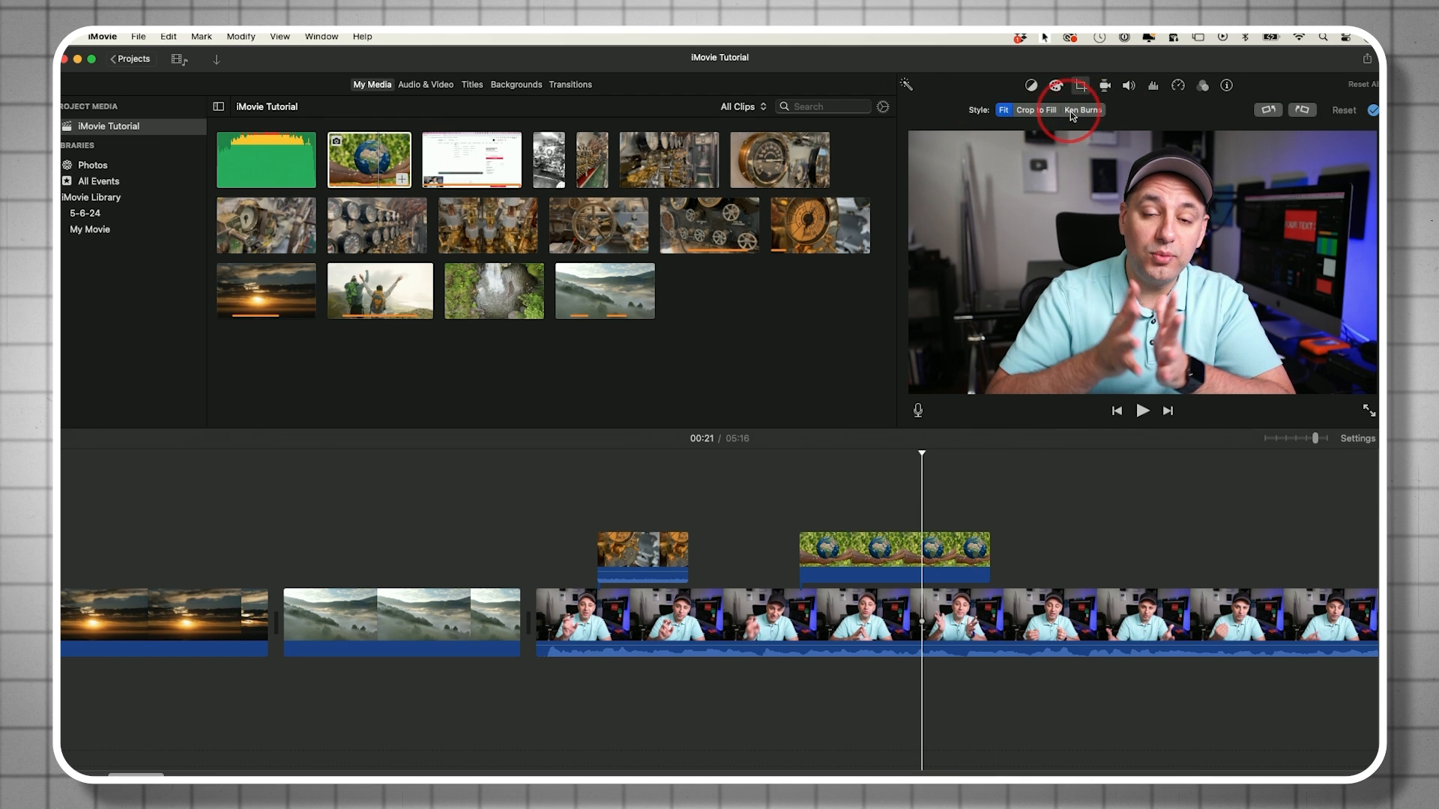
- Set the Earth photo cutaway to Crop to Fill, tighten the crop frame around the globe, and preview it
click(1026, 112)
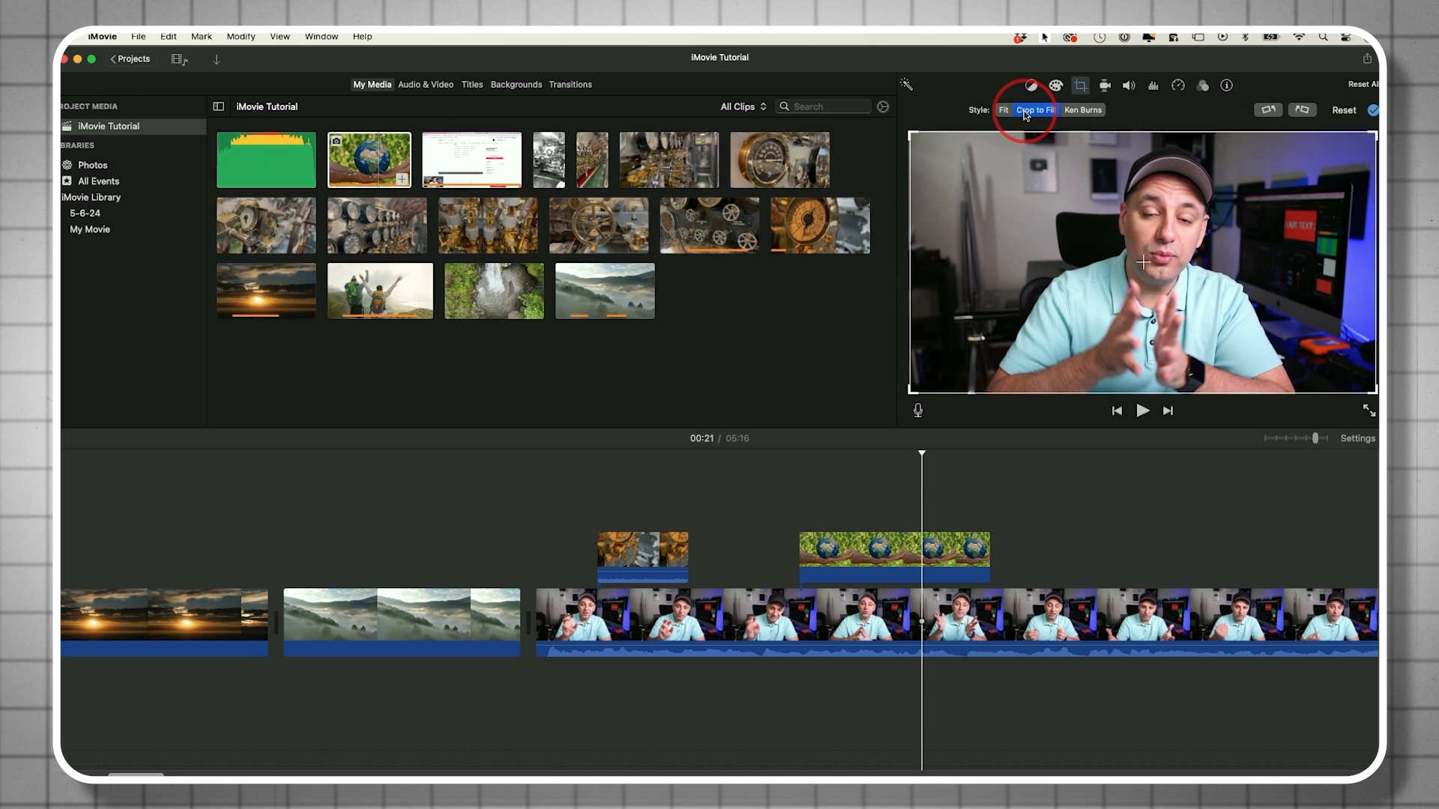
click(947, 531)
click(1020, 112)
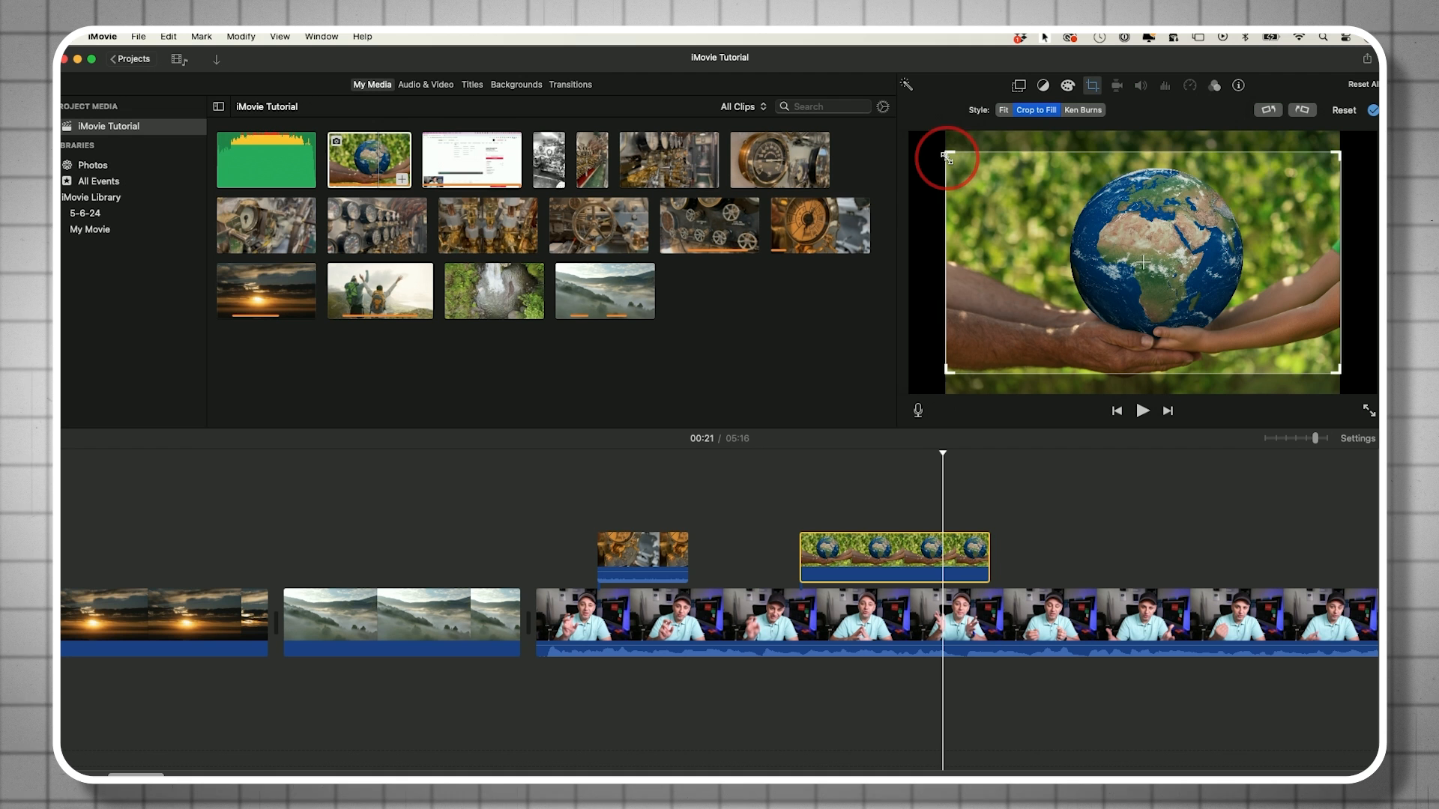
drag(947, 155, 1055, 213)
drag(1125, 256, 1079, 224)
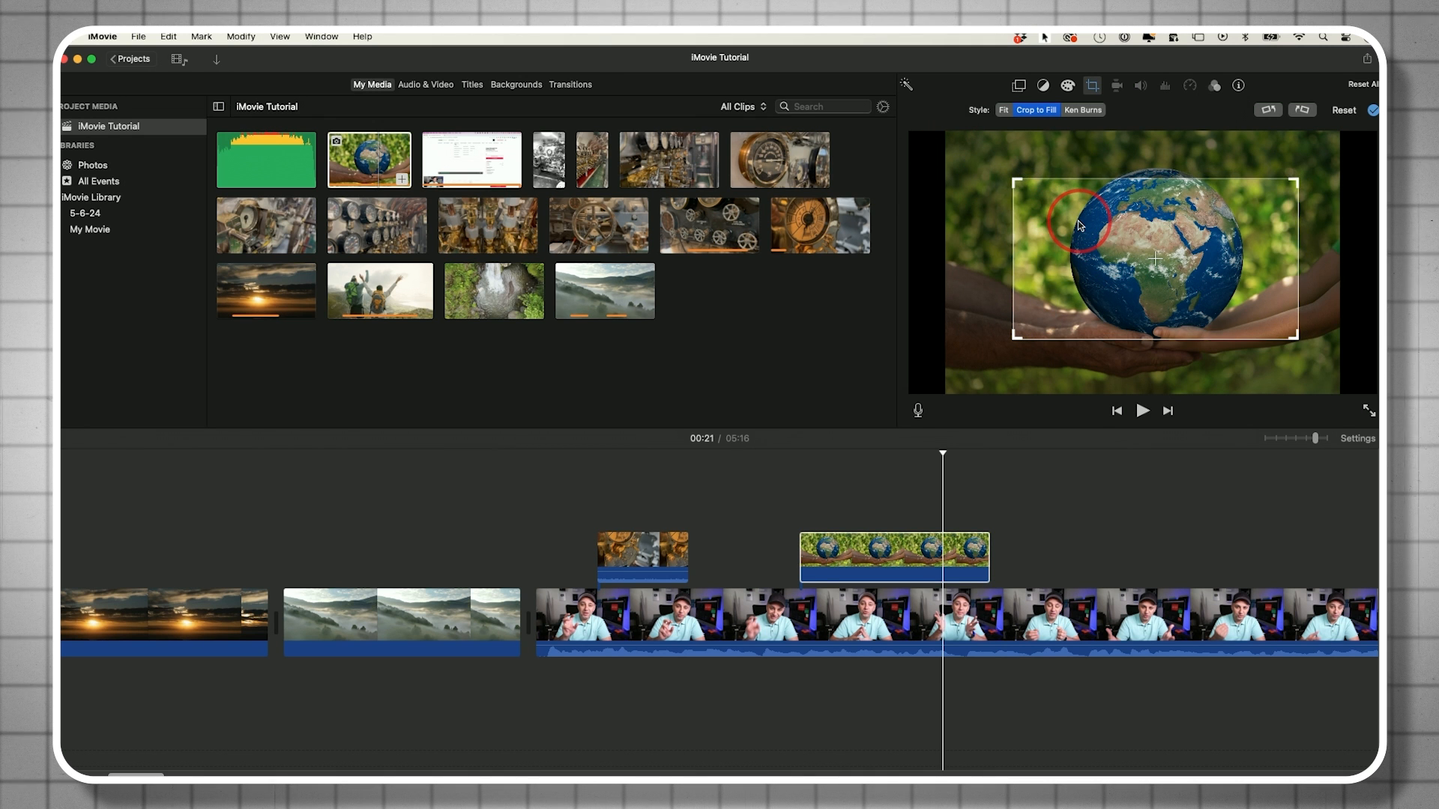
click(1142, 413)
click(1142, 412)
click(792, 463)
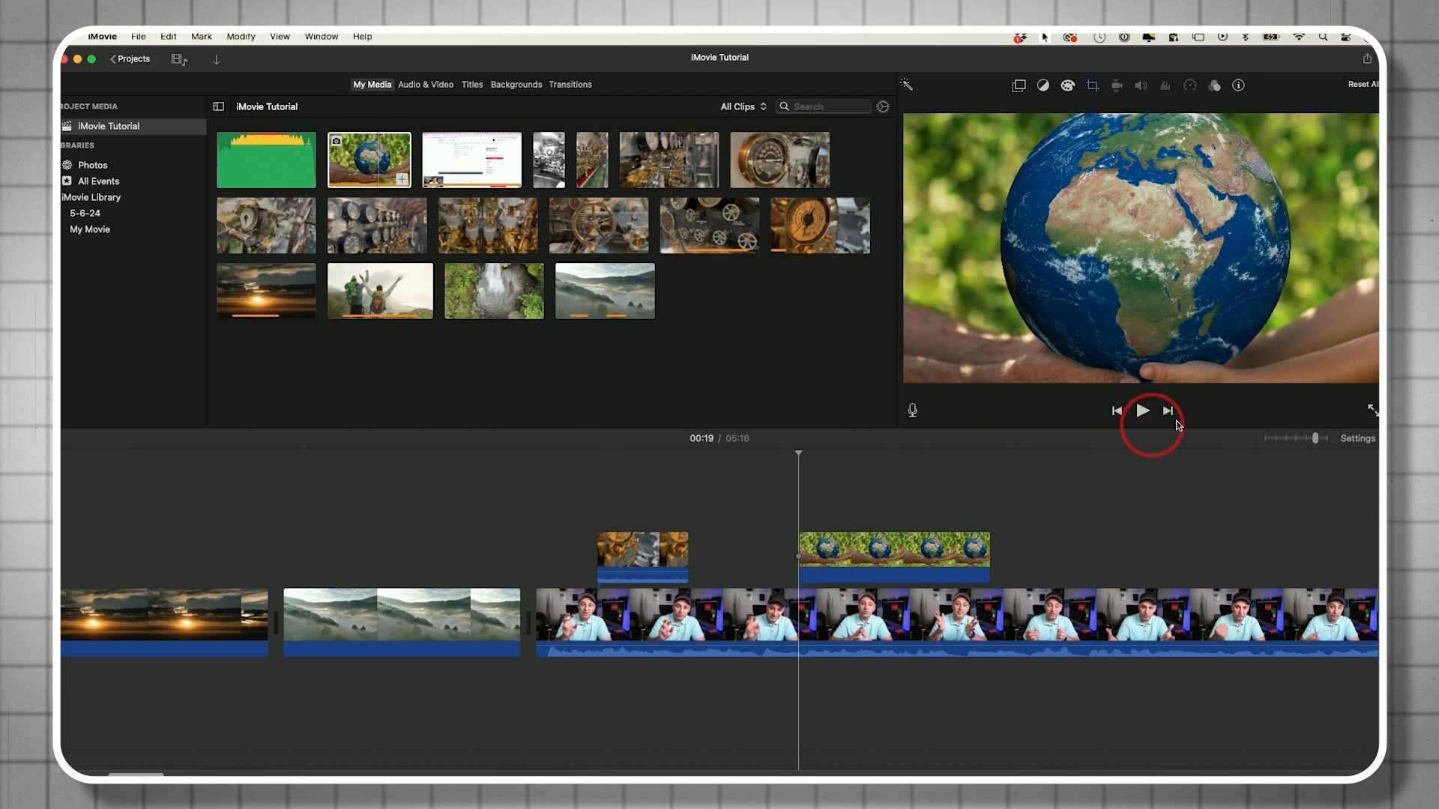
click(1149, 411)
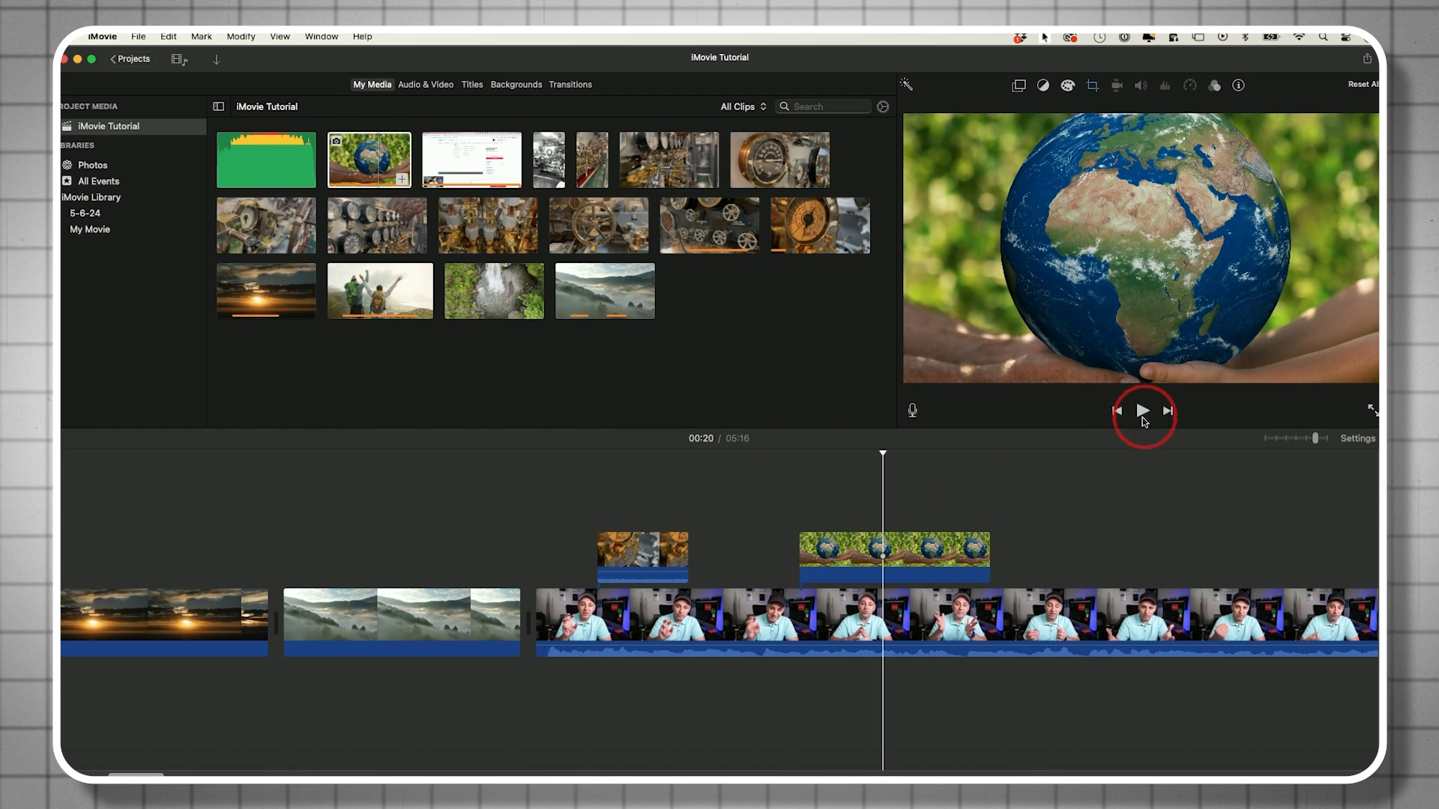
click(1093, 90)
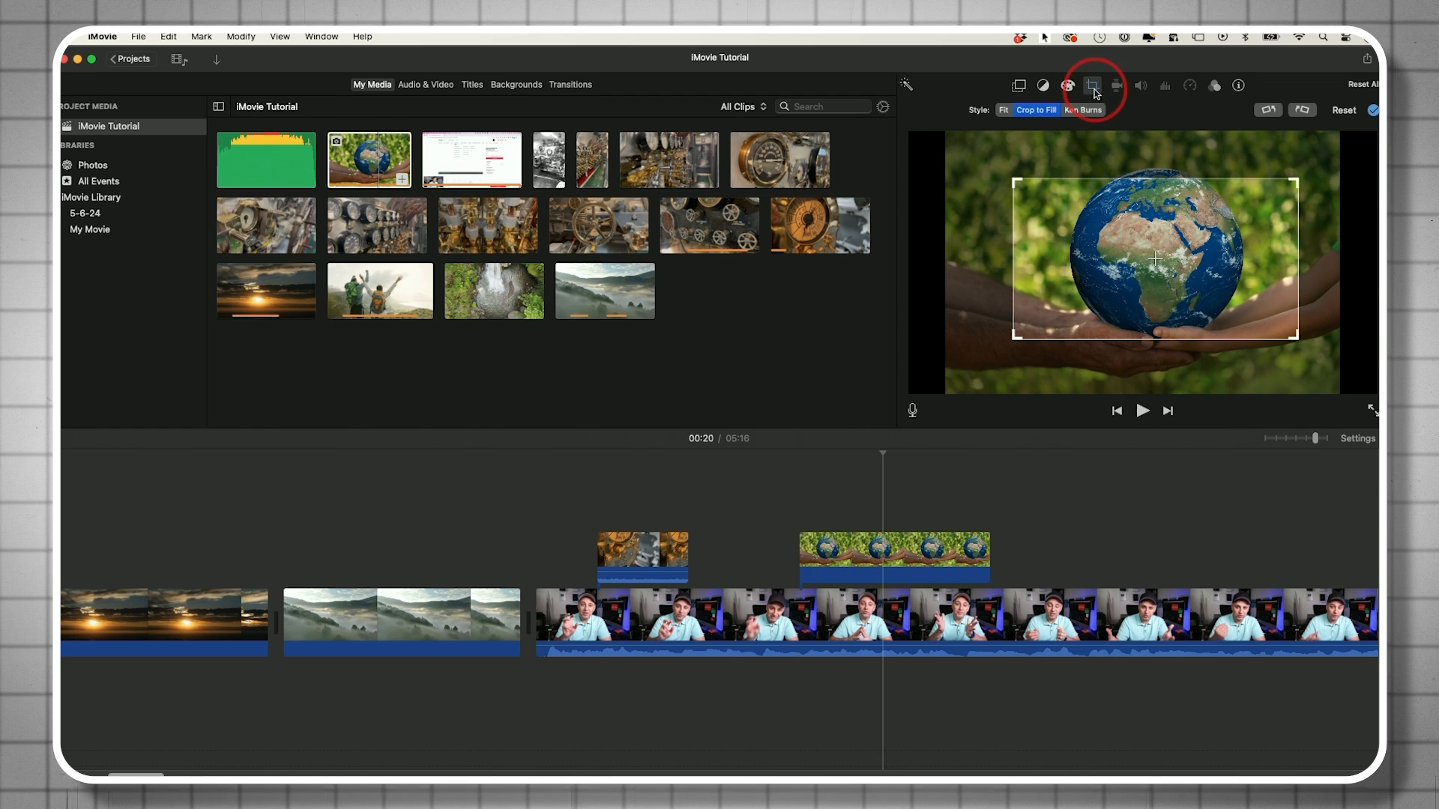
click(1068, 88)
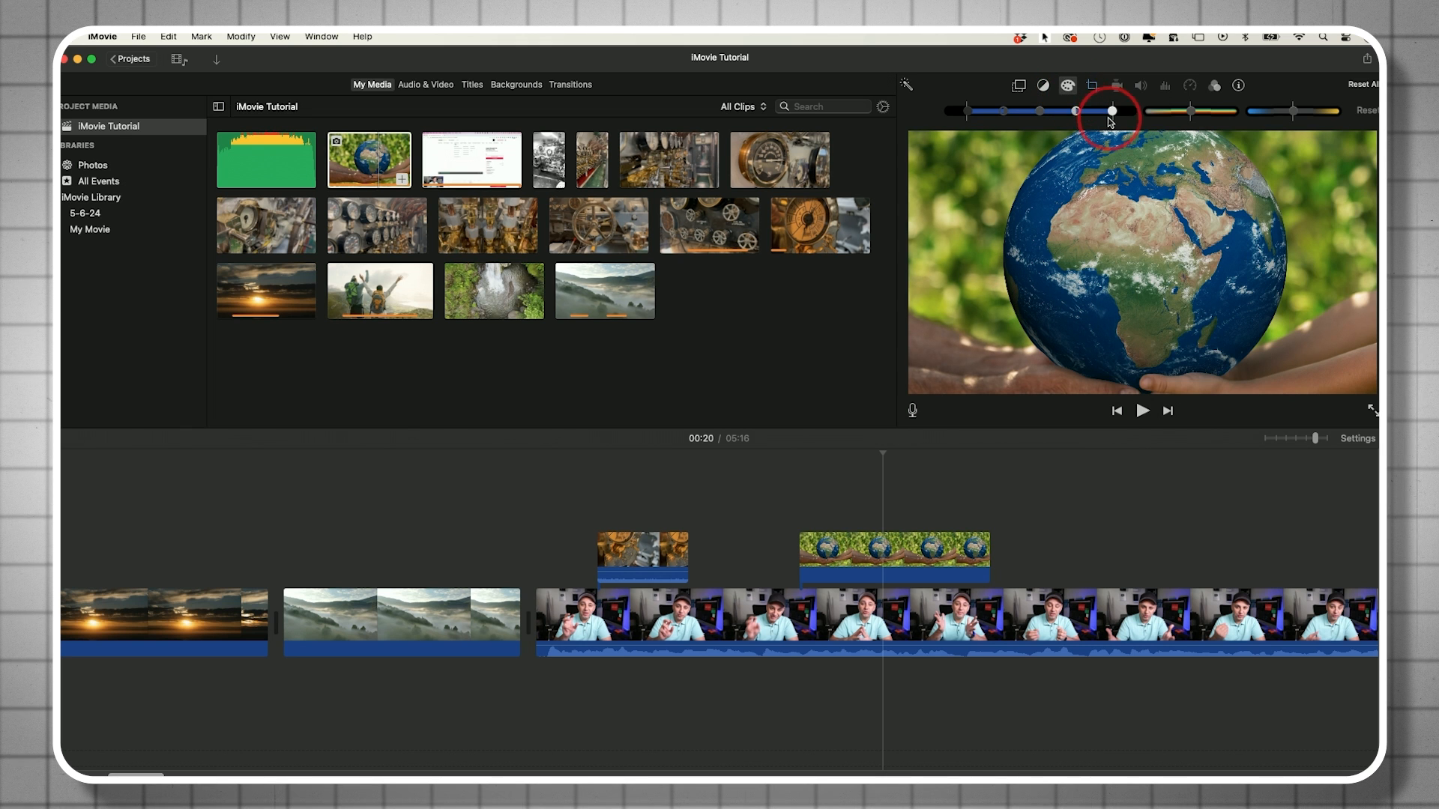
click(1074, 88)
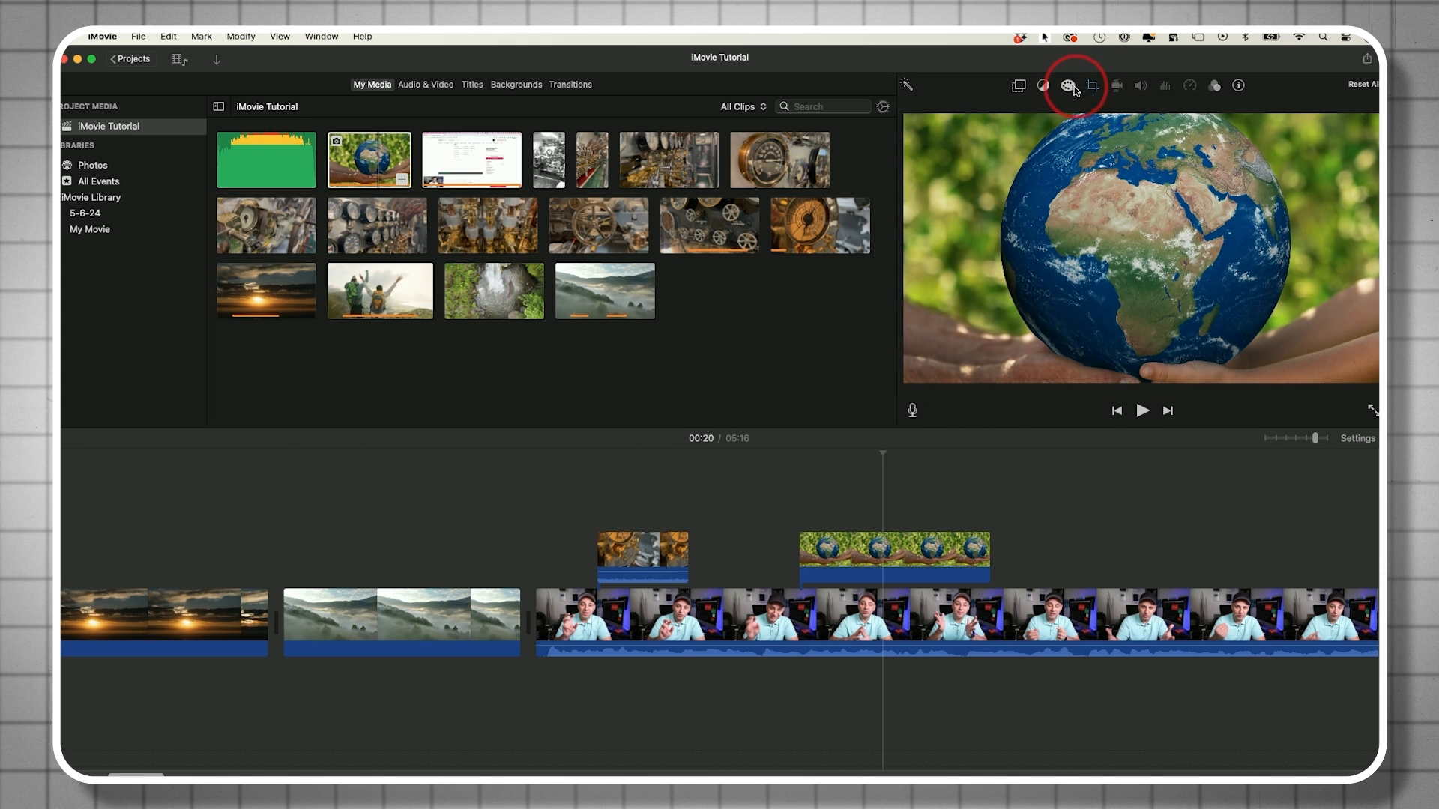
click(1216, 87)
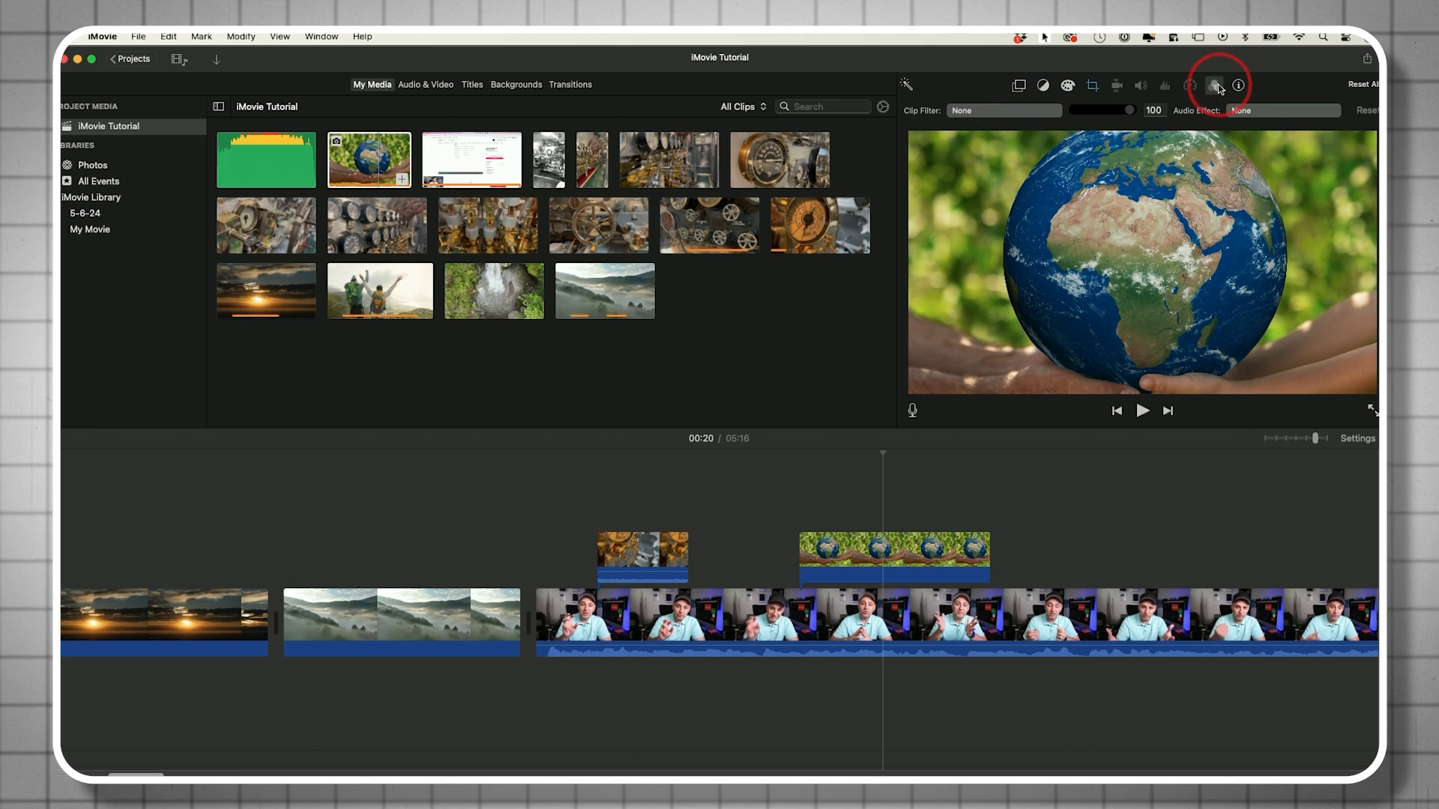
click(1217, 84)
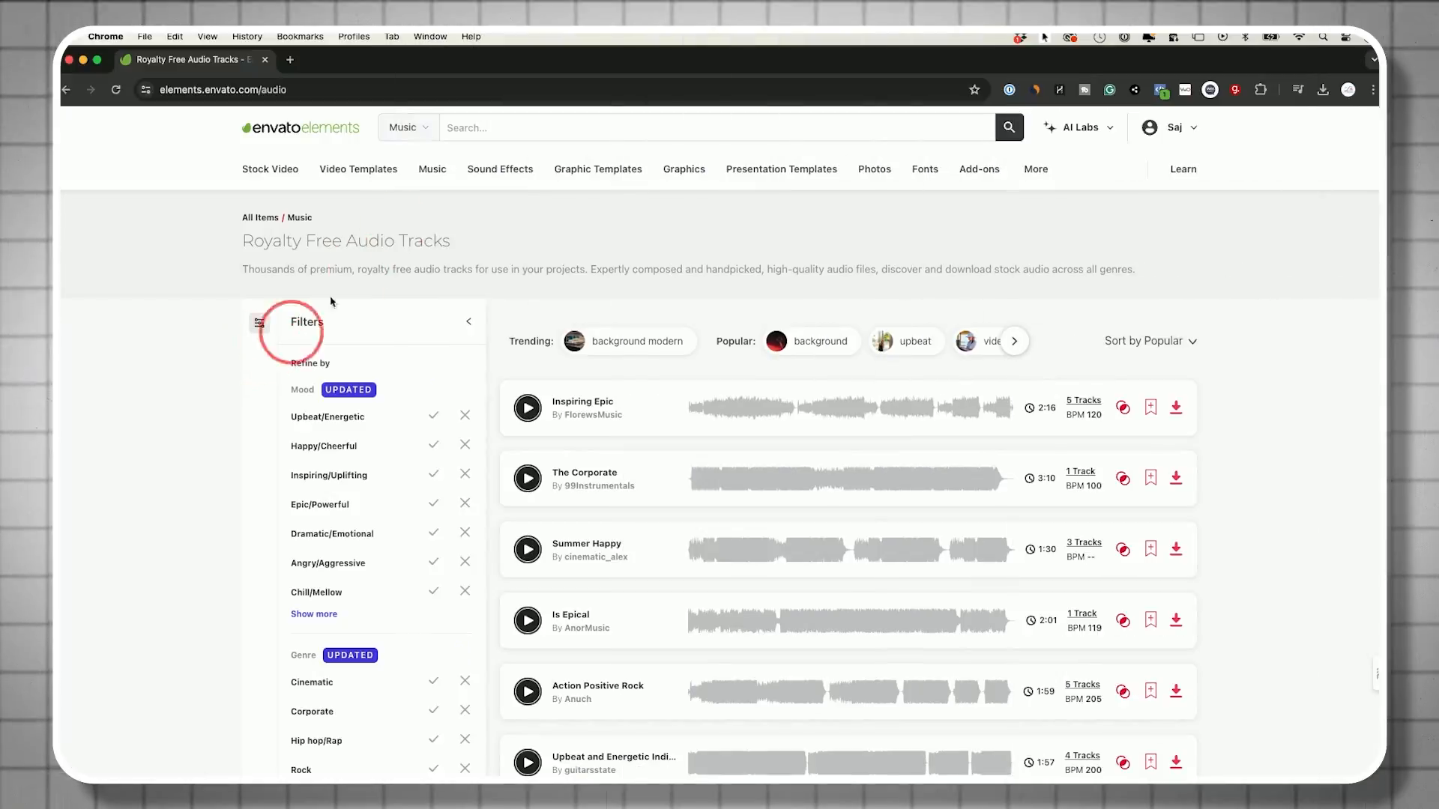
- Switch to Envato Elements in Chrome, view the Royalty Free Music category, and highlight the Royalty Free Audio Tracks heading
mouse_move(431, 183)
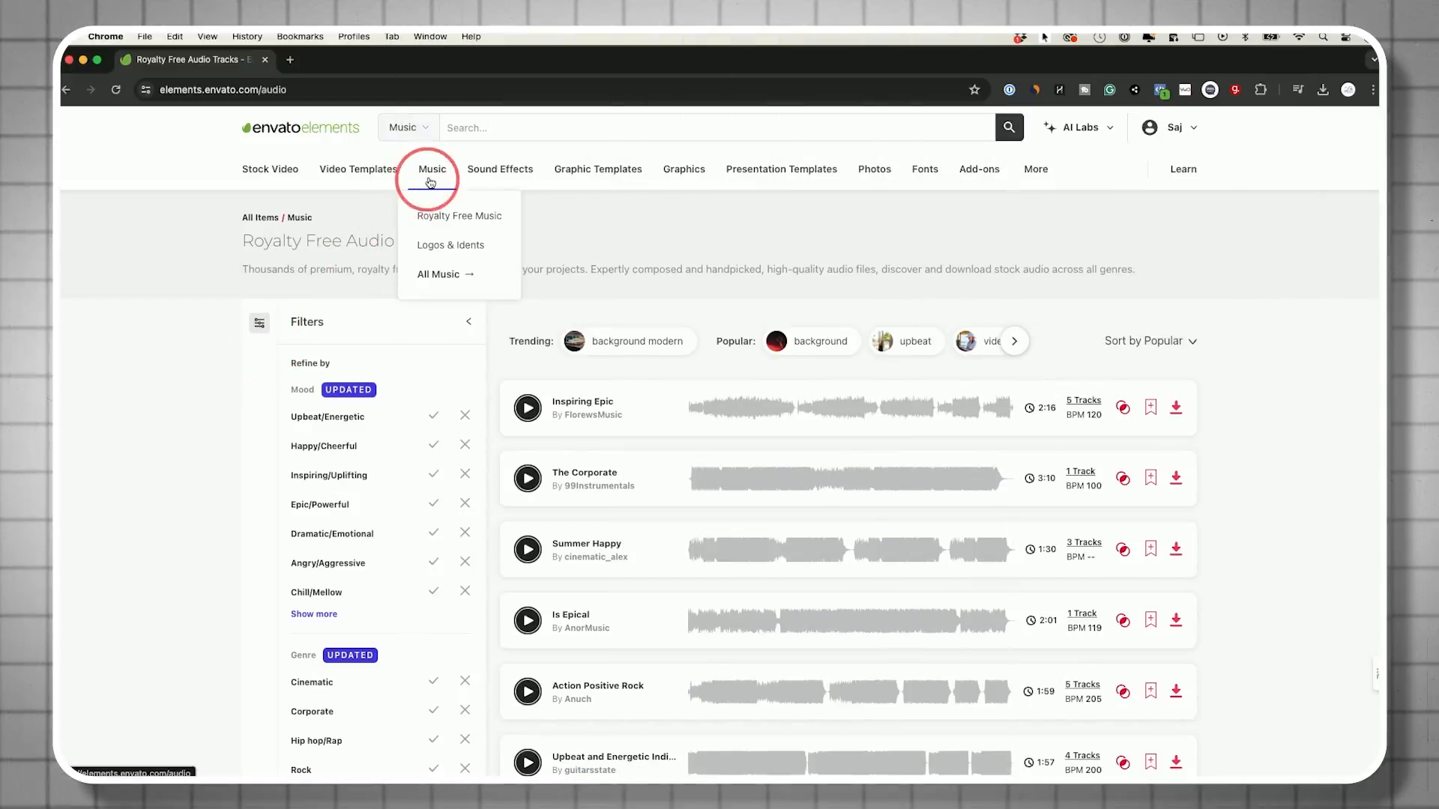
click(483, 222)
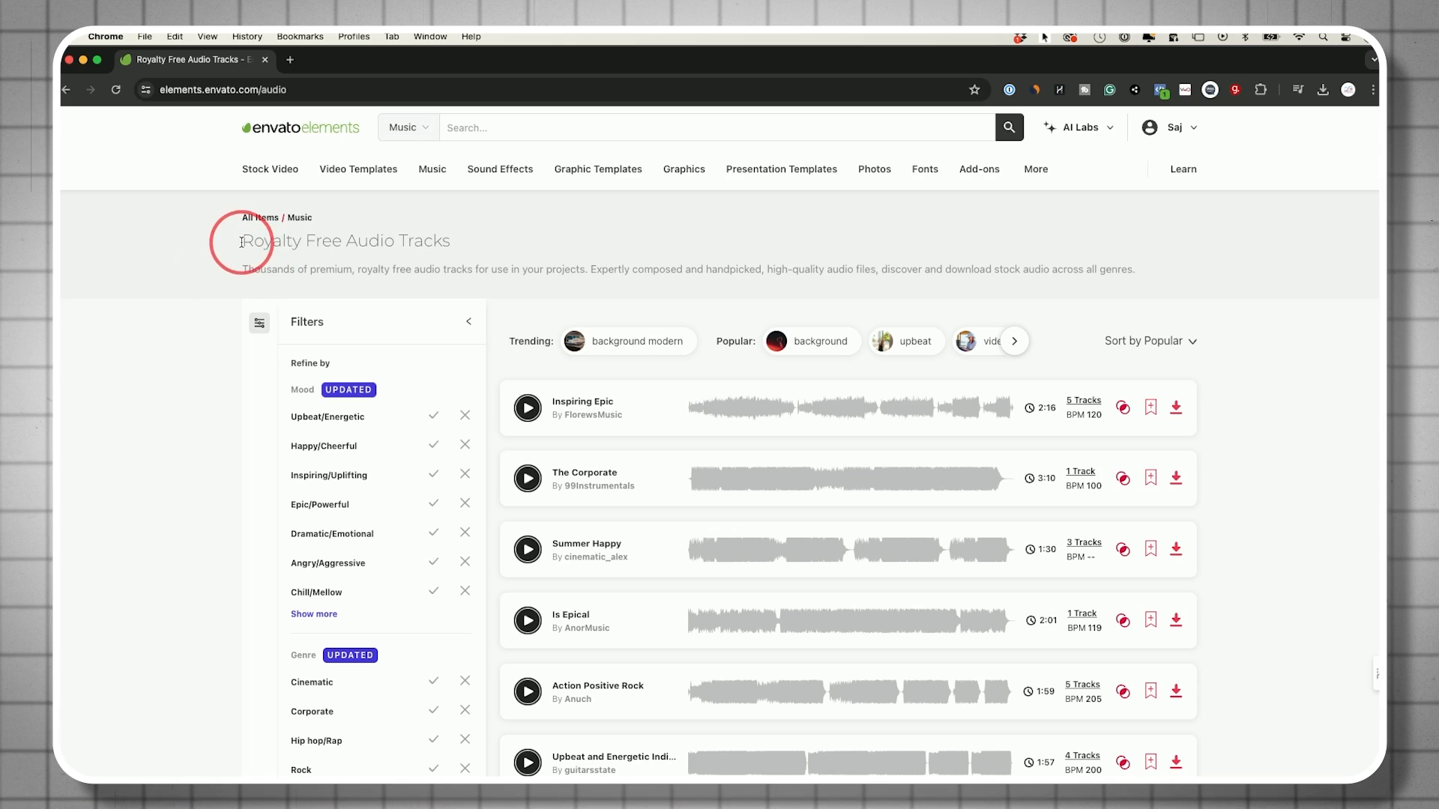
drag(241, 242, 514, 242)
click(515, 245)
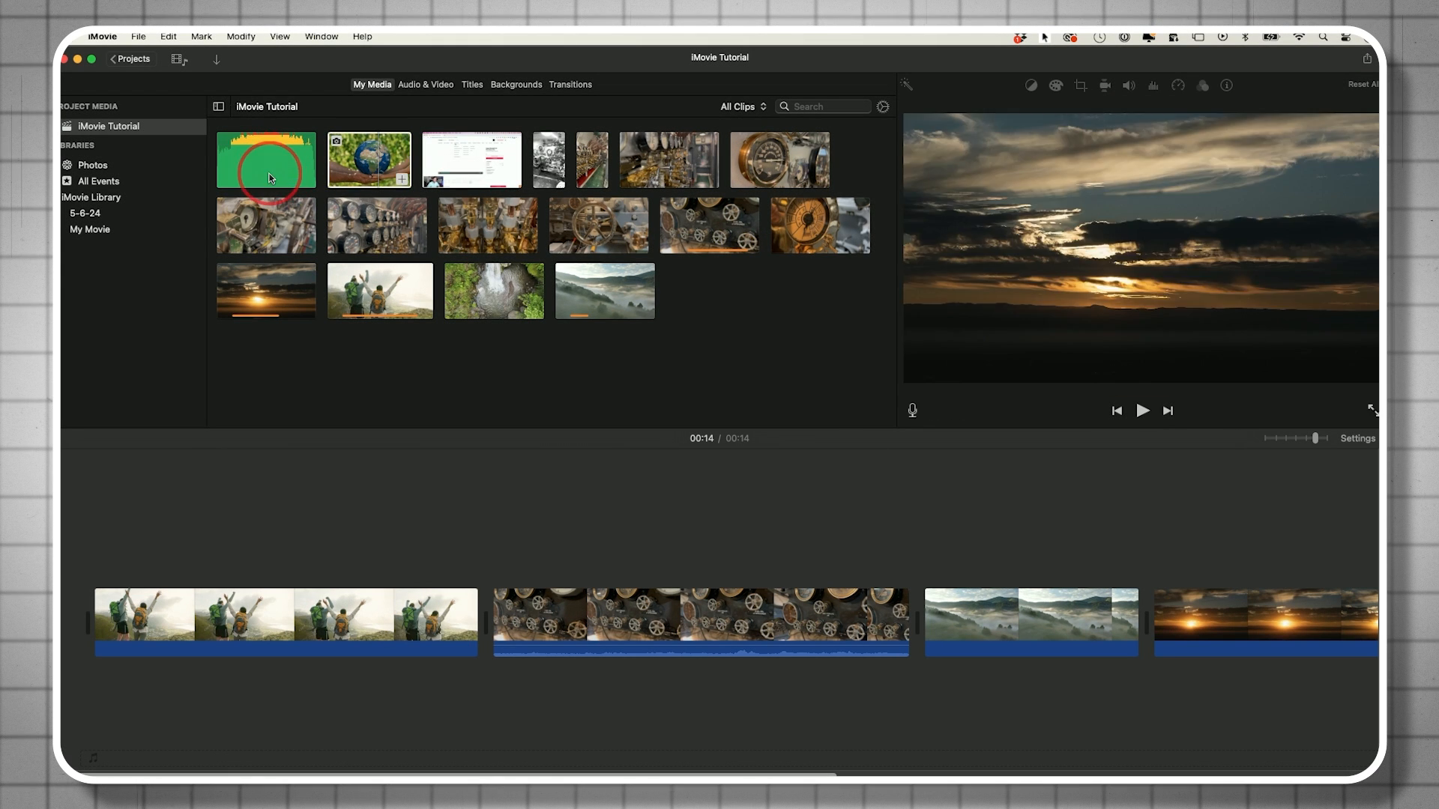
- Switch to iMovie and place the green music track beneath the video clips, starting at the beginning of the timeline
drag(271, 174, 87, 683)
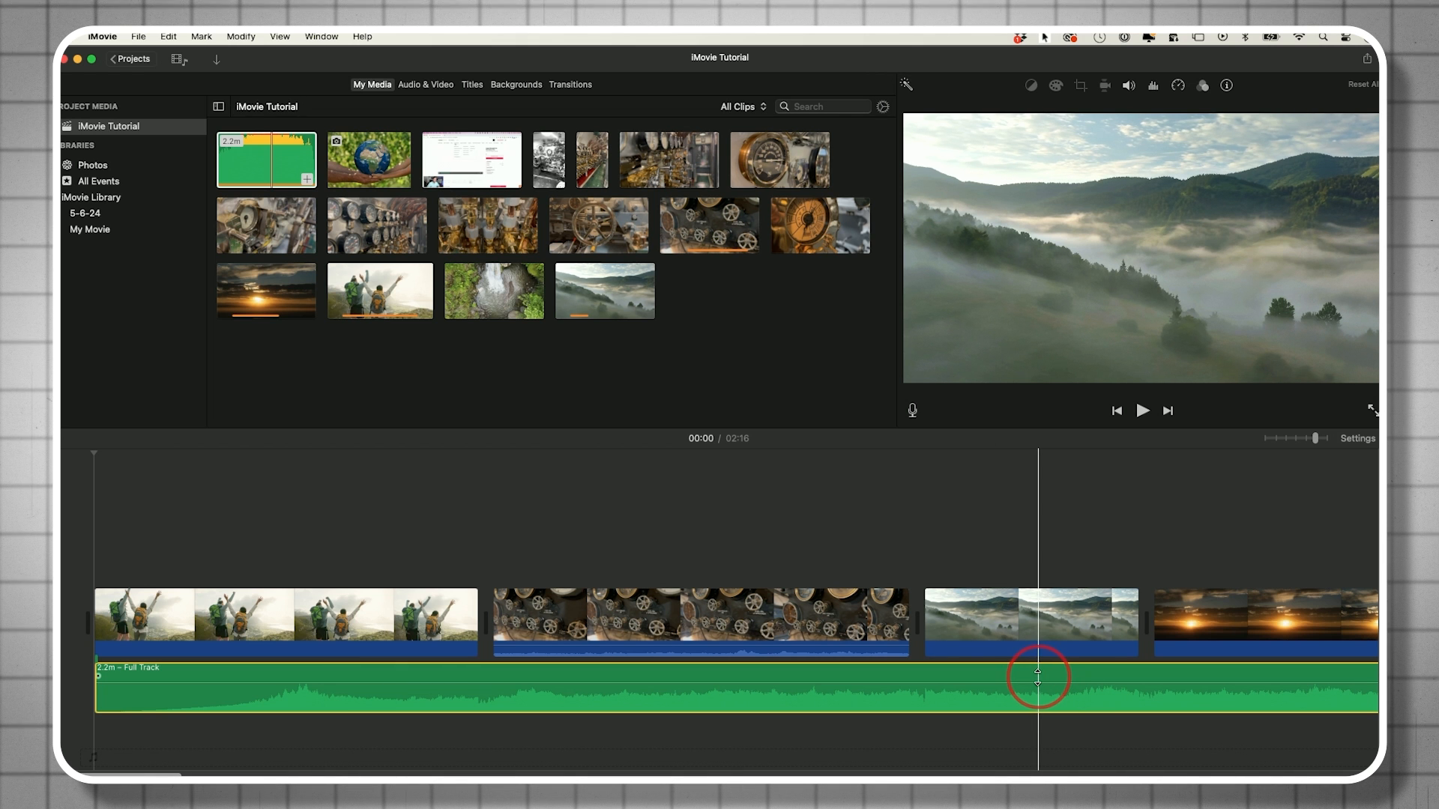
click(888, 689)
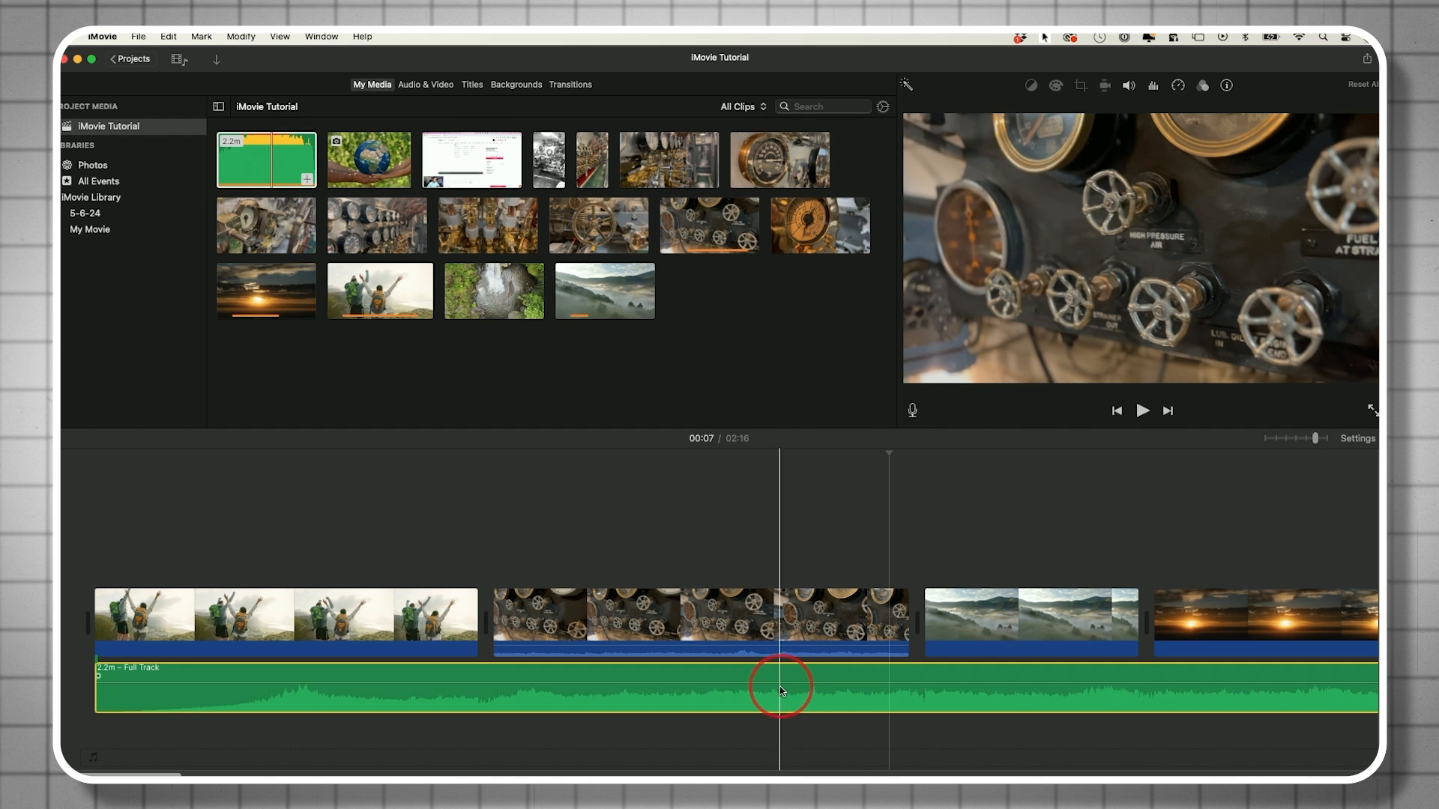
- Try lowering the music track's volume to 10%, and raise it back to its original level
drag(780, 675, 775, 694)
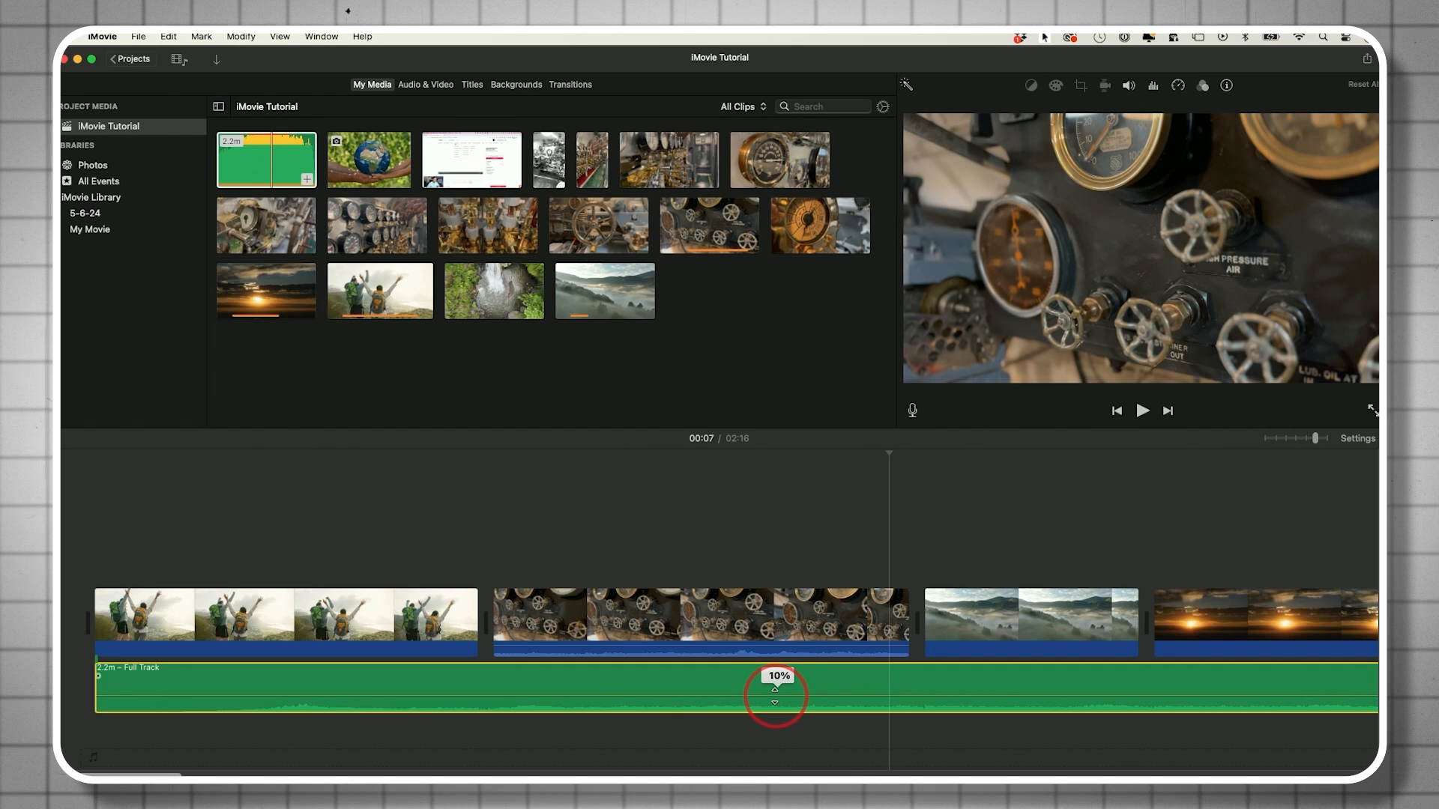
drag(775, 695, 775, 693)
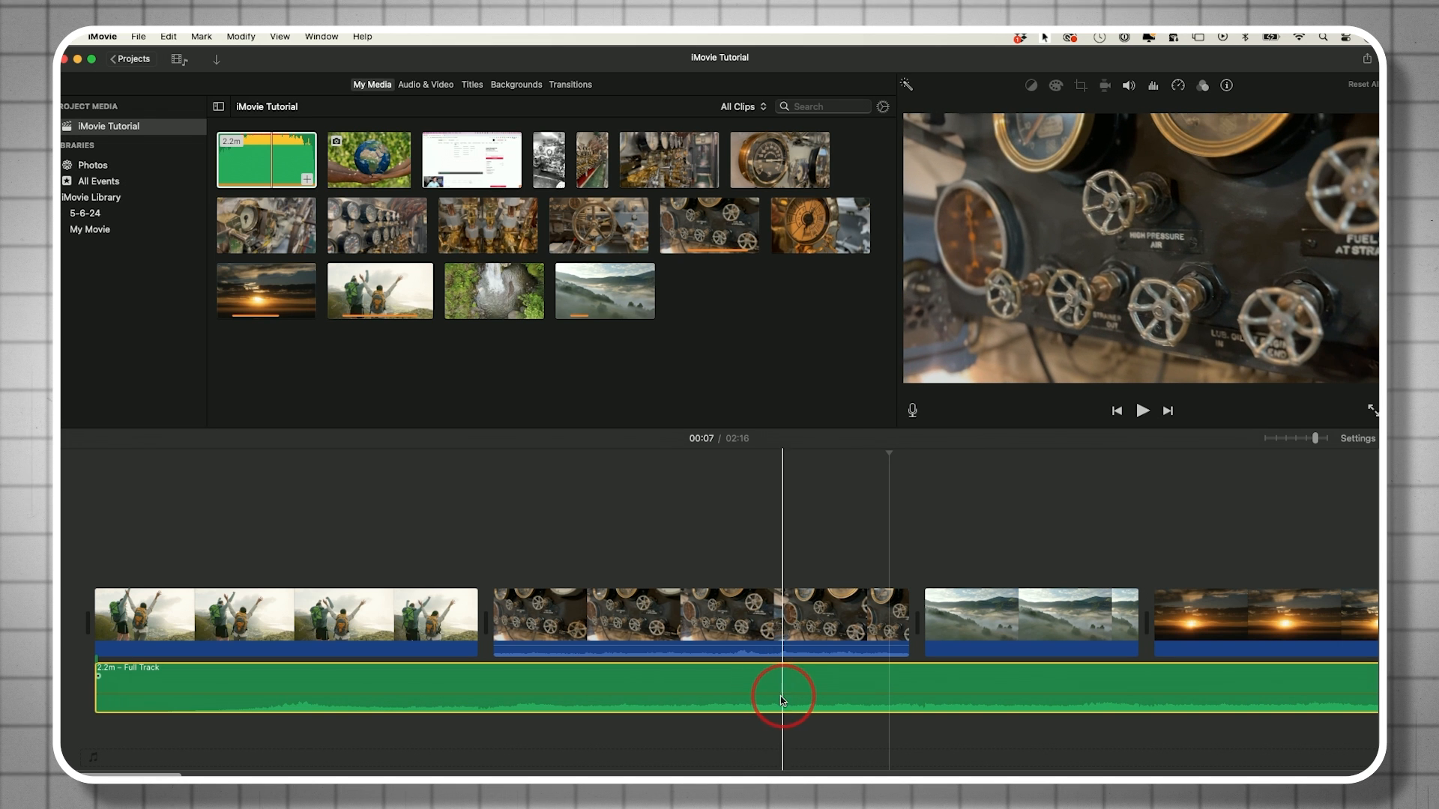
drag(783, 691, 792, 684)
- Select the valve-wheel clip in the timeline and lower its own audio volume to about 40%
click(800, 615)
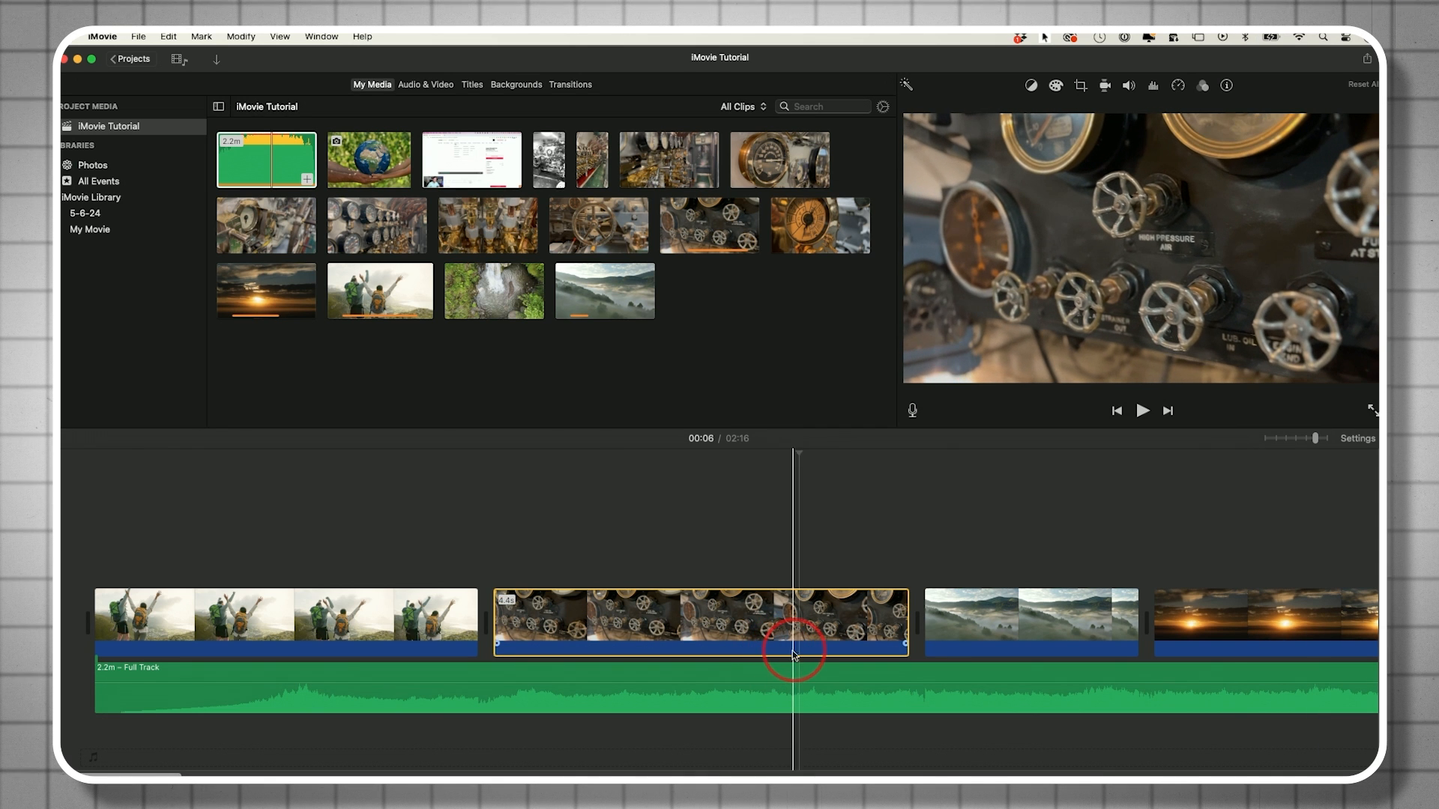
drag(789, 653, 788, 645)
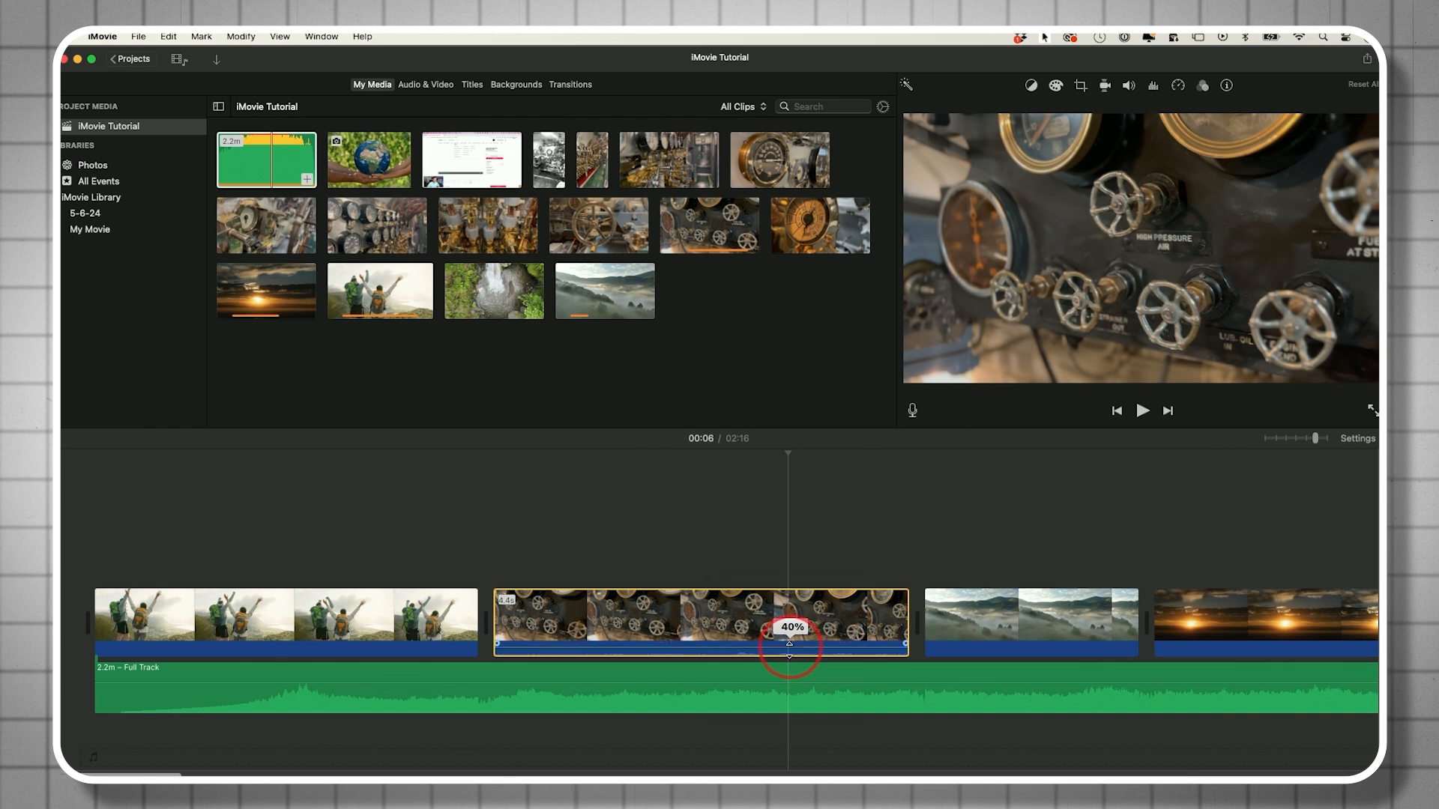
- Detach the audio from the valve-wheel clip and delete the detached audio
right_click(711, 620)
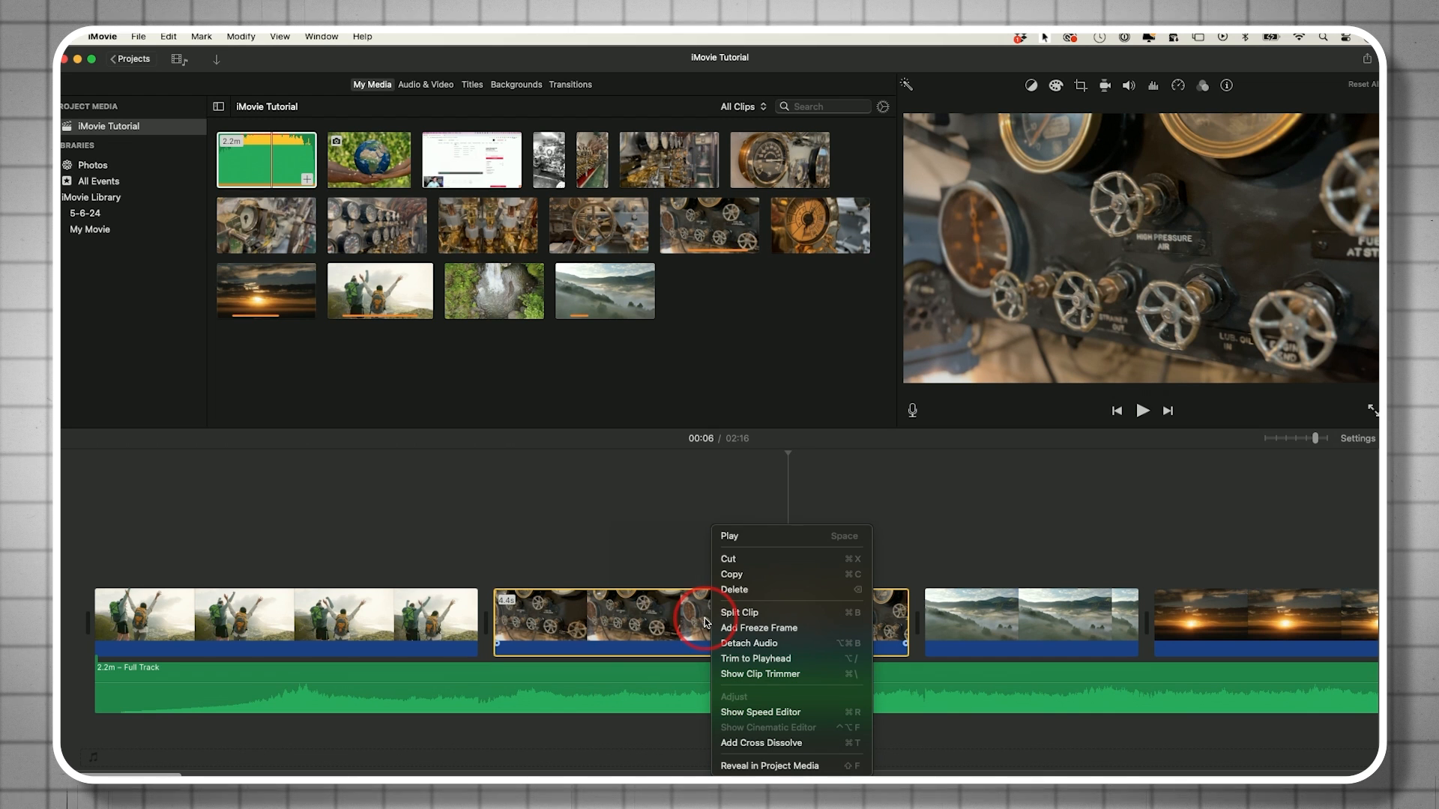
click(746, 643)
click(740, 746)
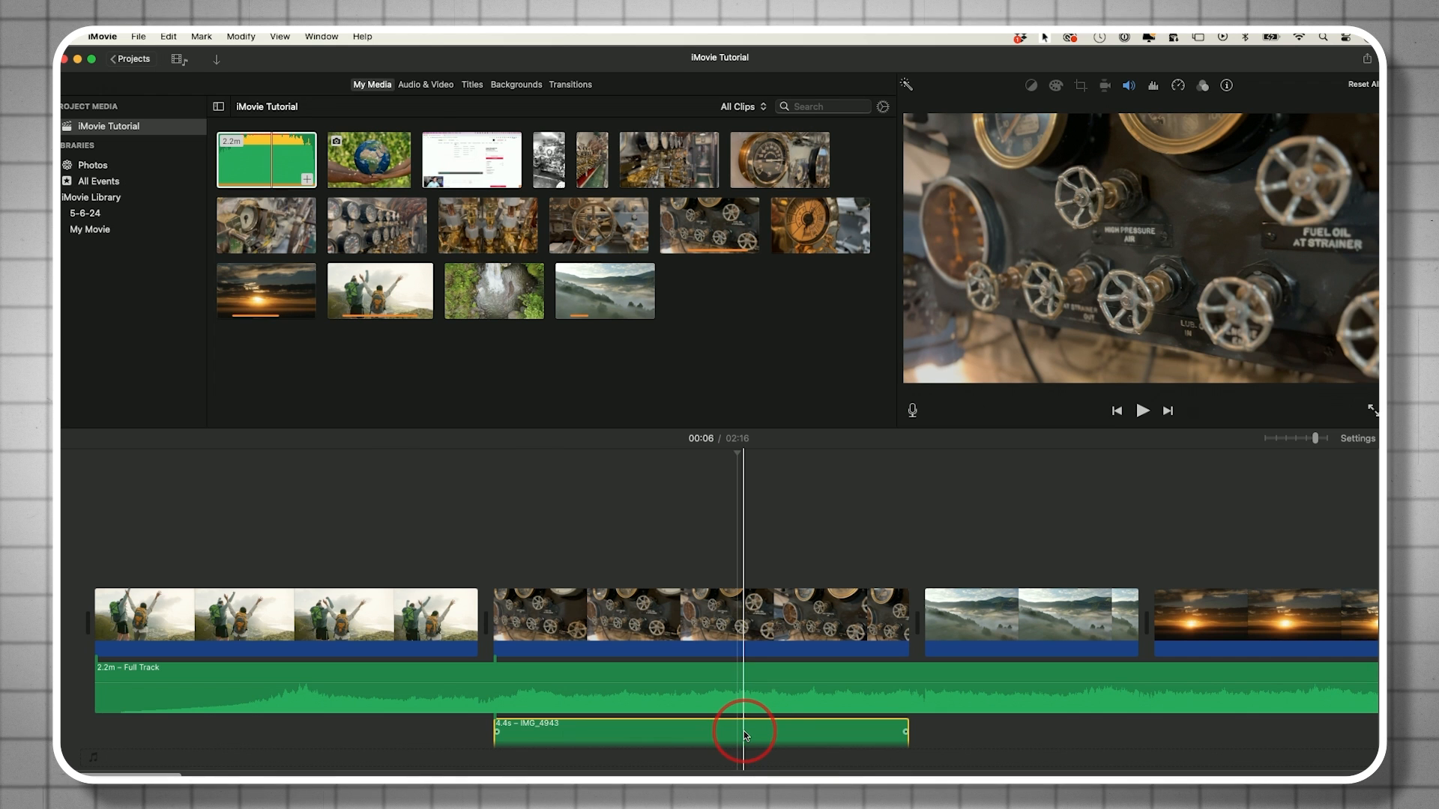
key(Delete)
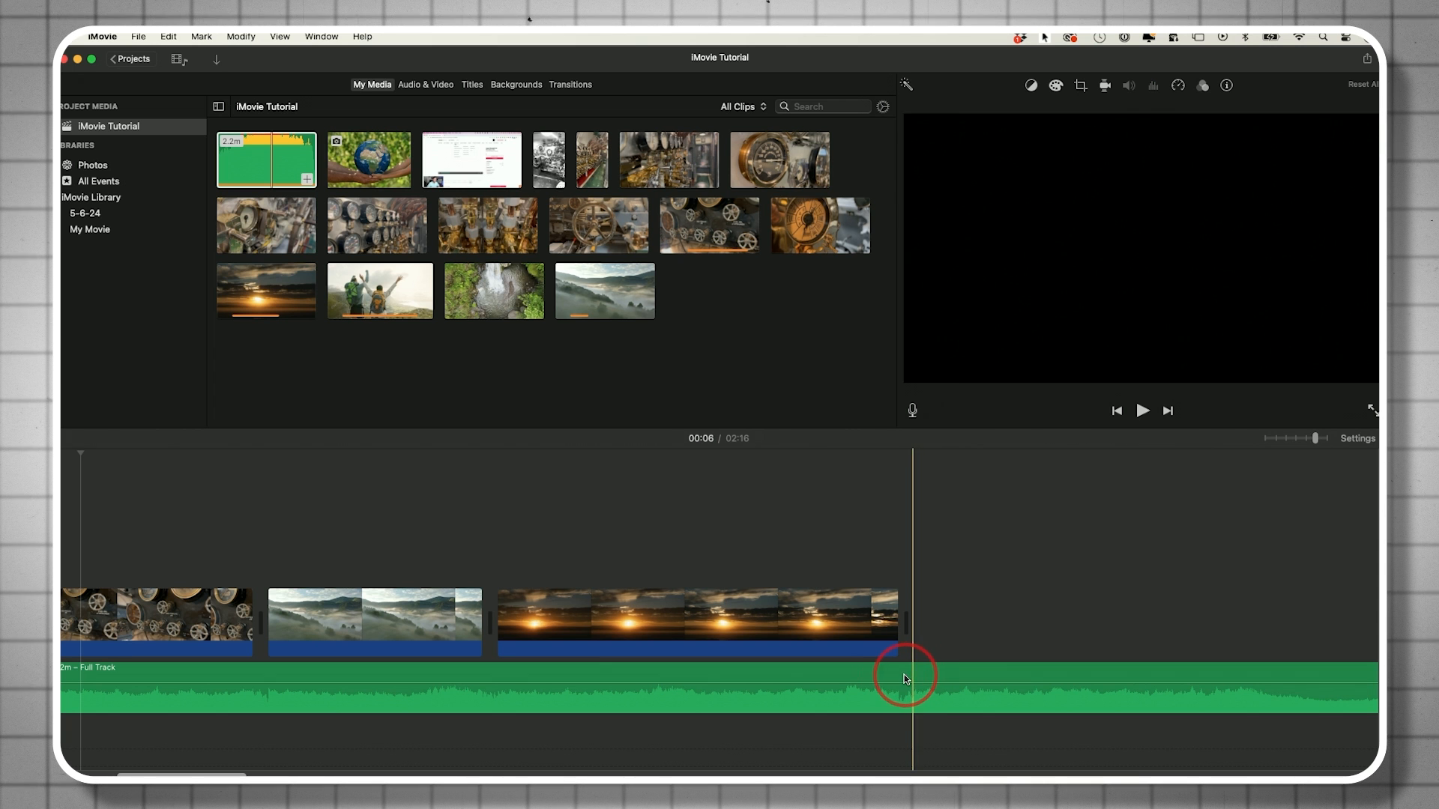
- Split the music track where the sunset clip ends and delete the remainder, aligning the track's end with the clip
click(898, 680)
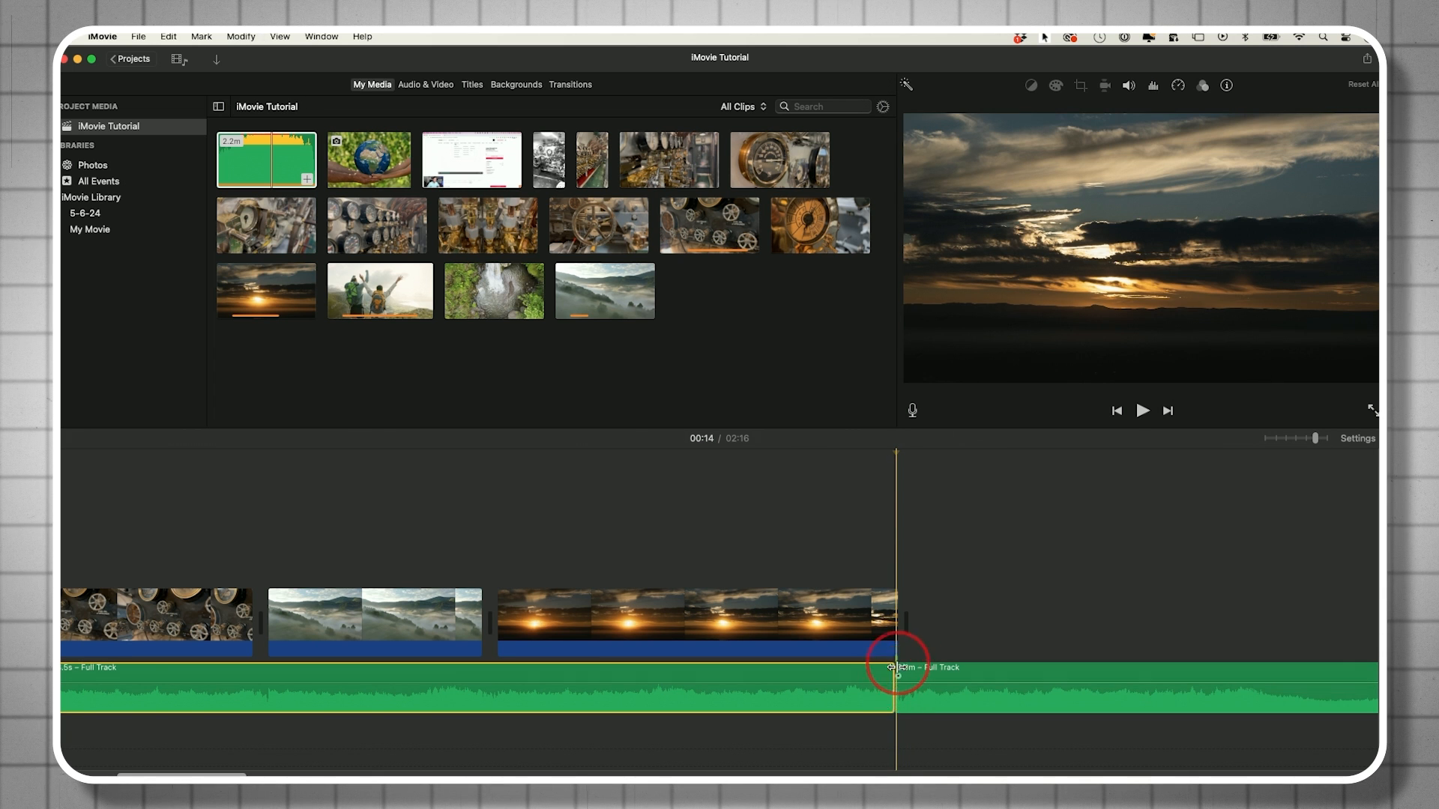
click(955, 677)
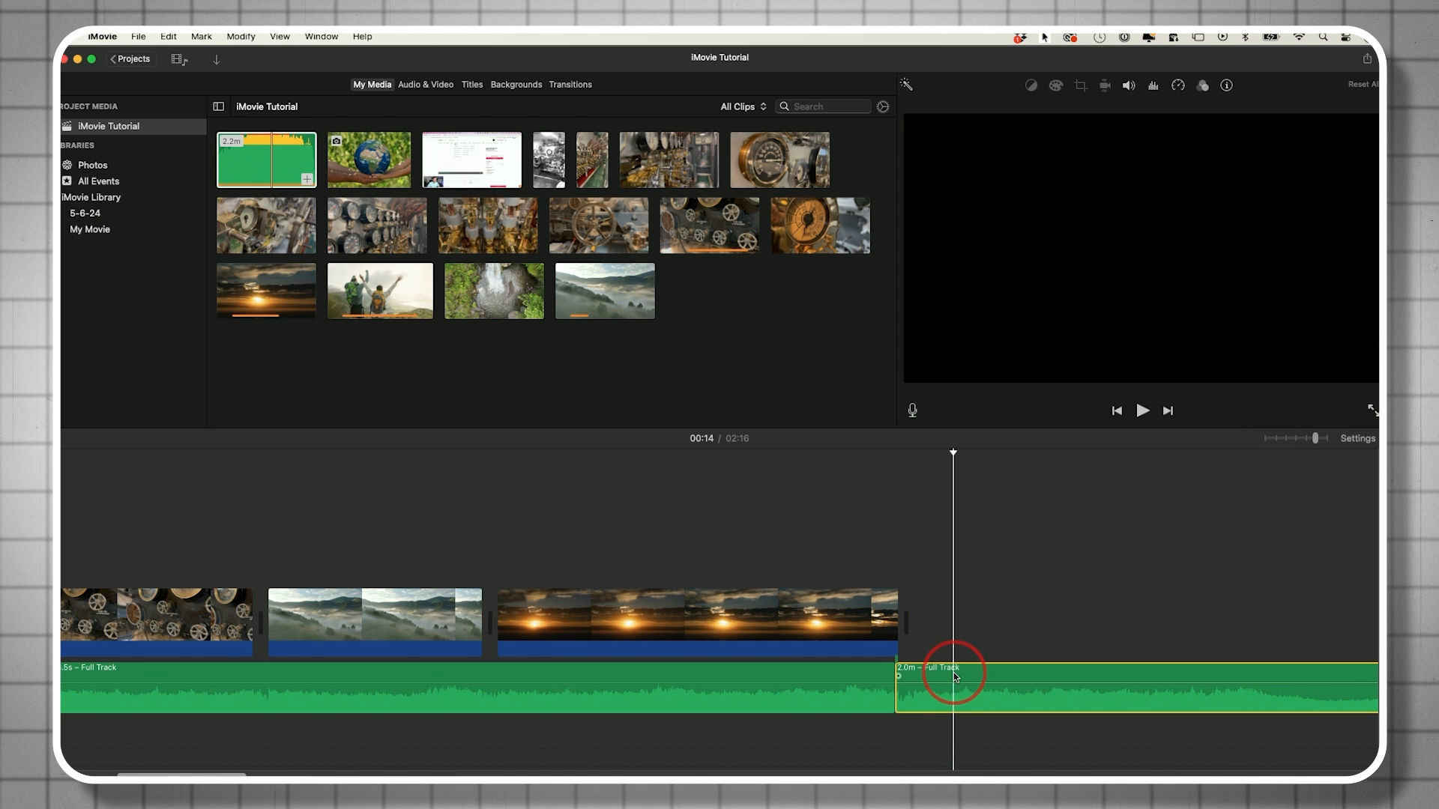
key(Delete)
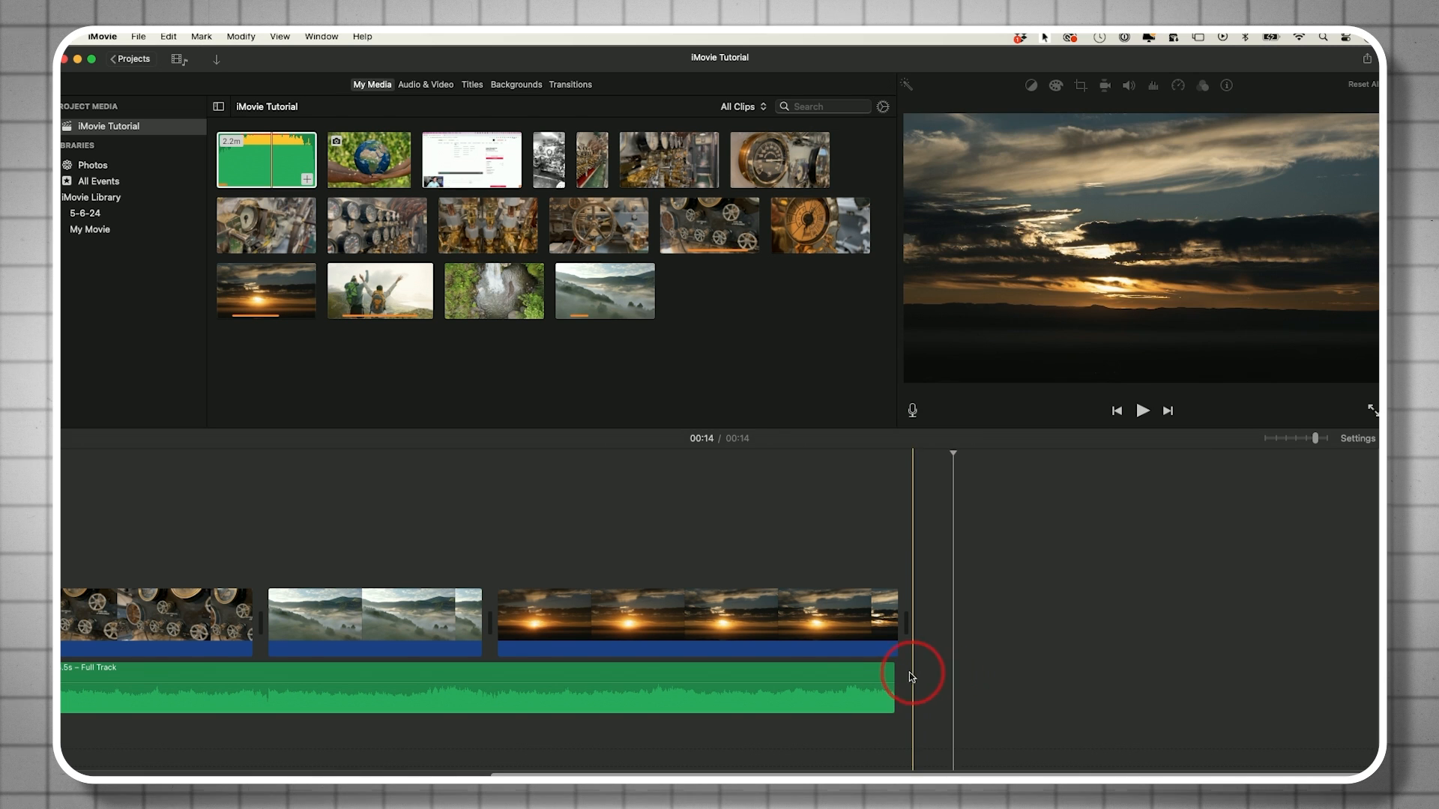
drag(894, 674, 897, 674)
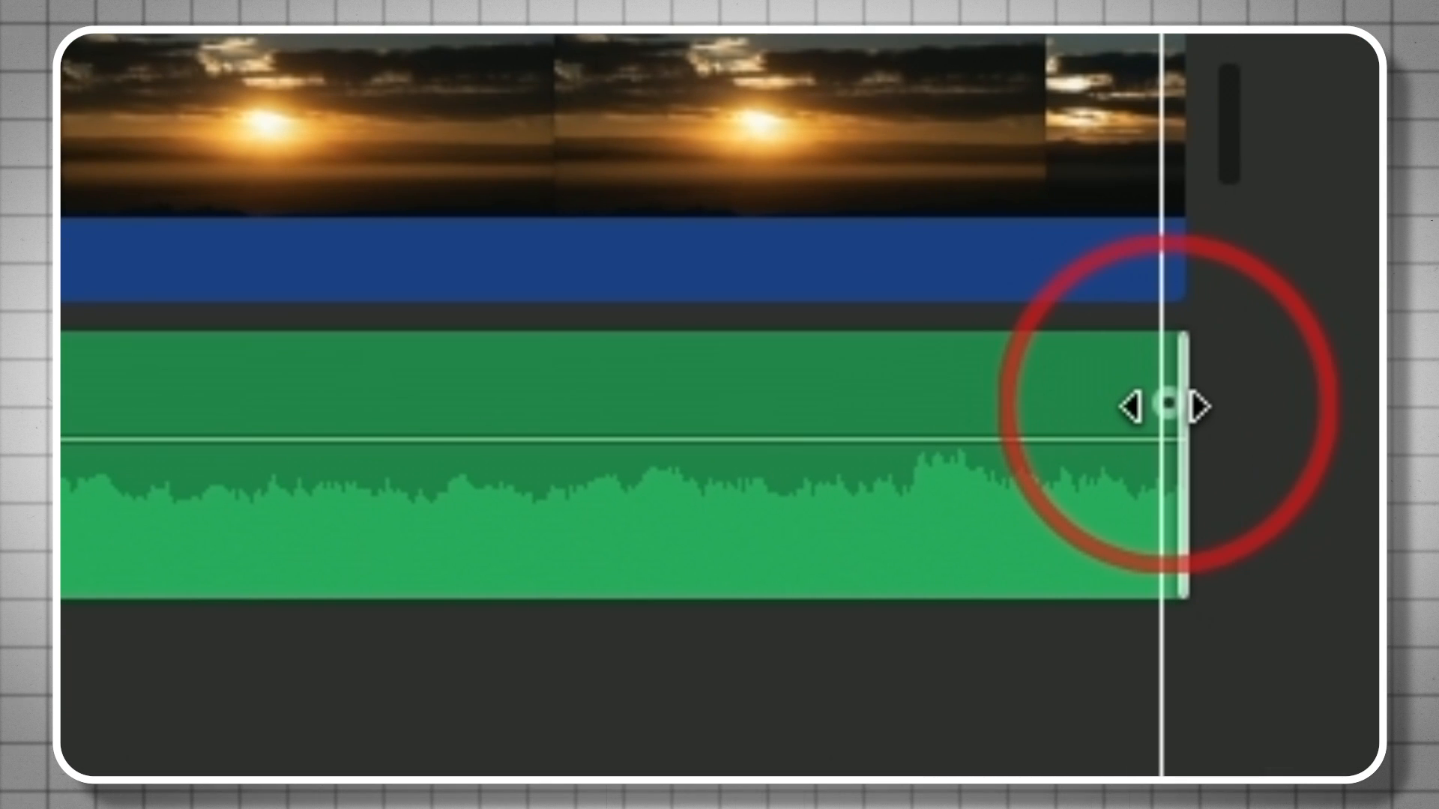
- Add a fade-out at the end of the music track and adjust the fade-in at its start
drag(1167, 405, 601, 404)
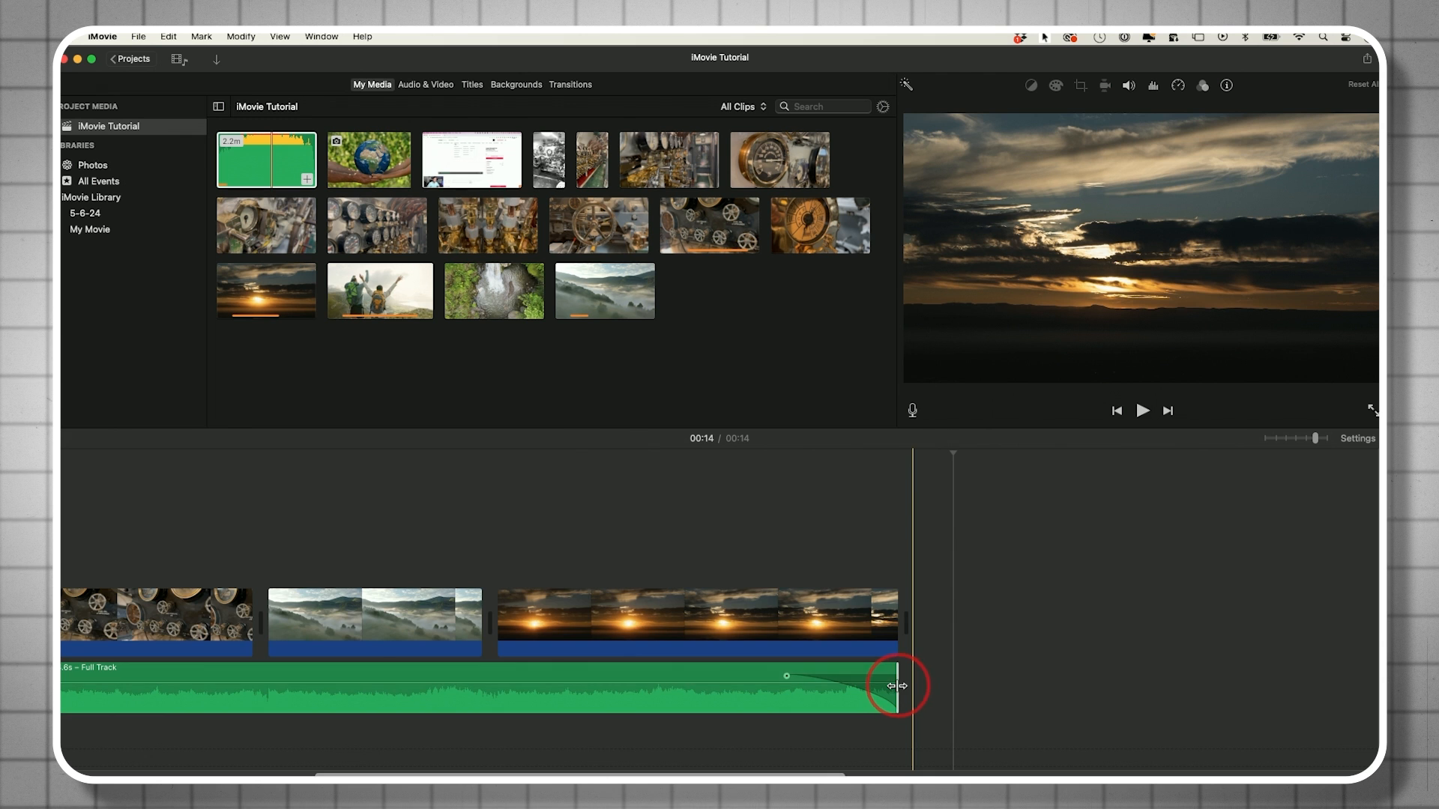
scroll(898, 686, left, 9)
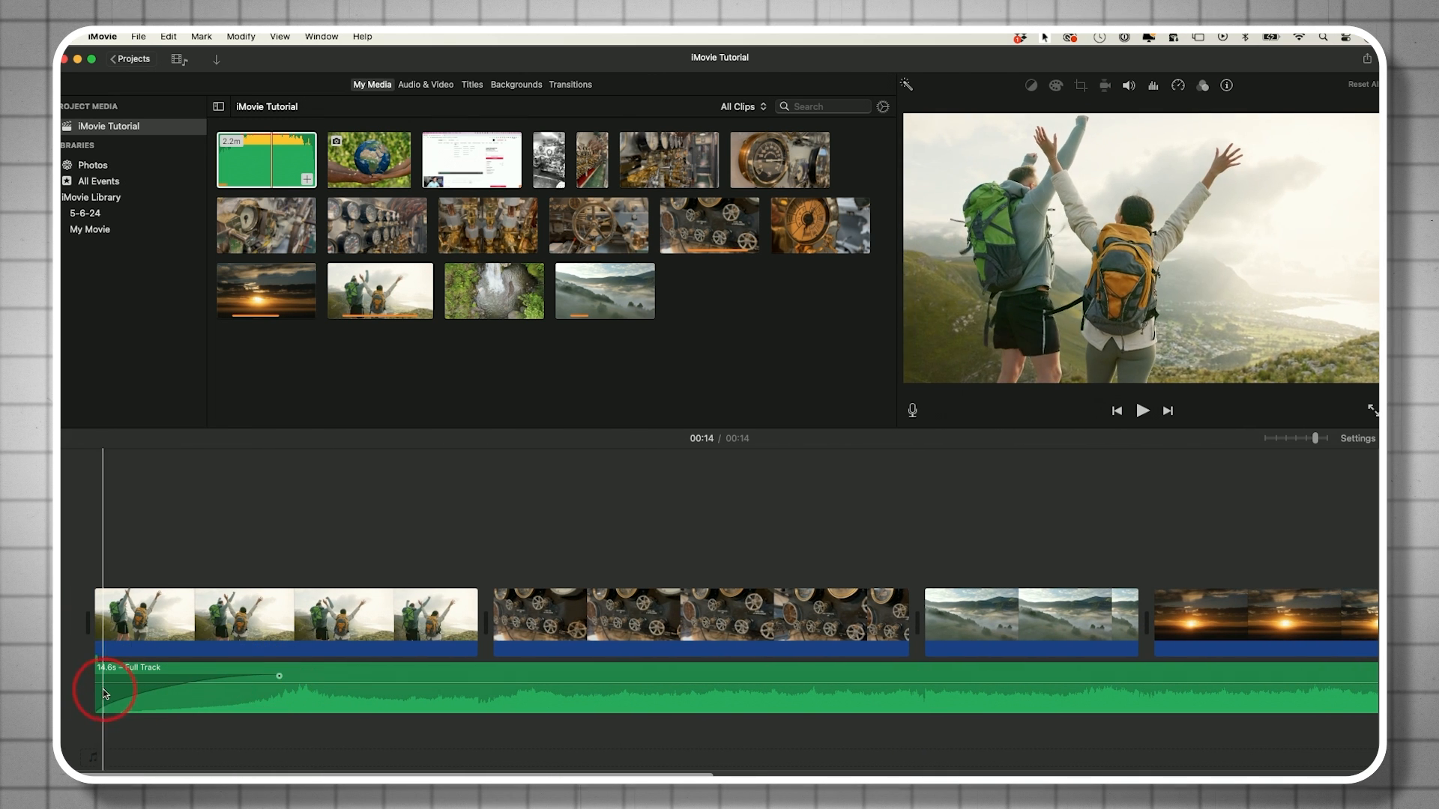
drag(279, 676, 398, 674)
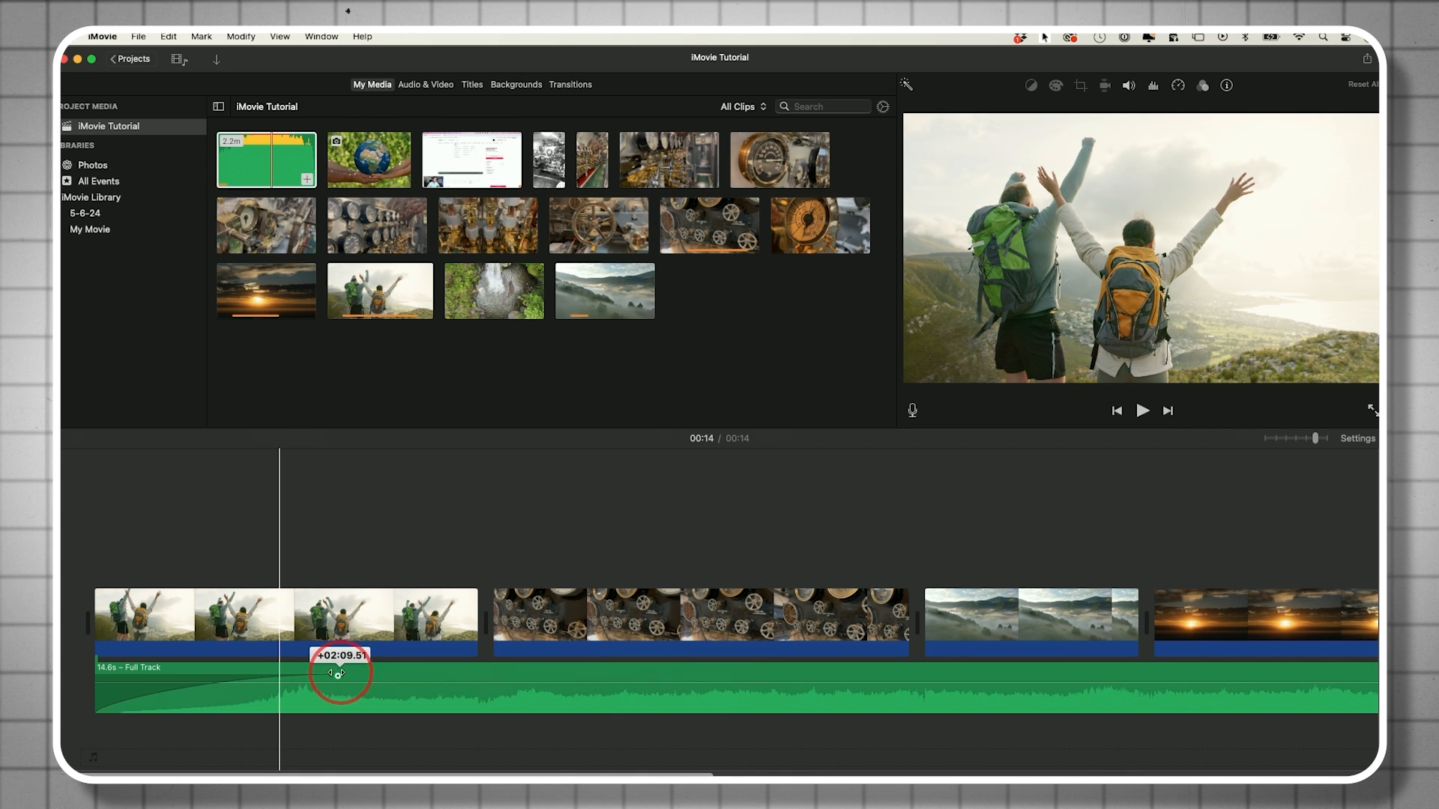
drag(262, 673, 303, 675)
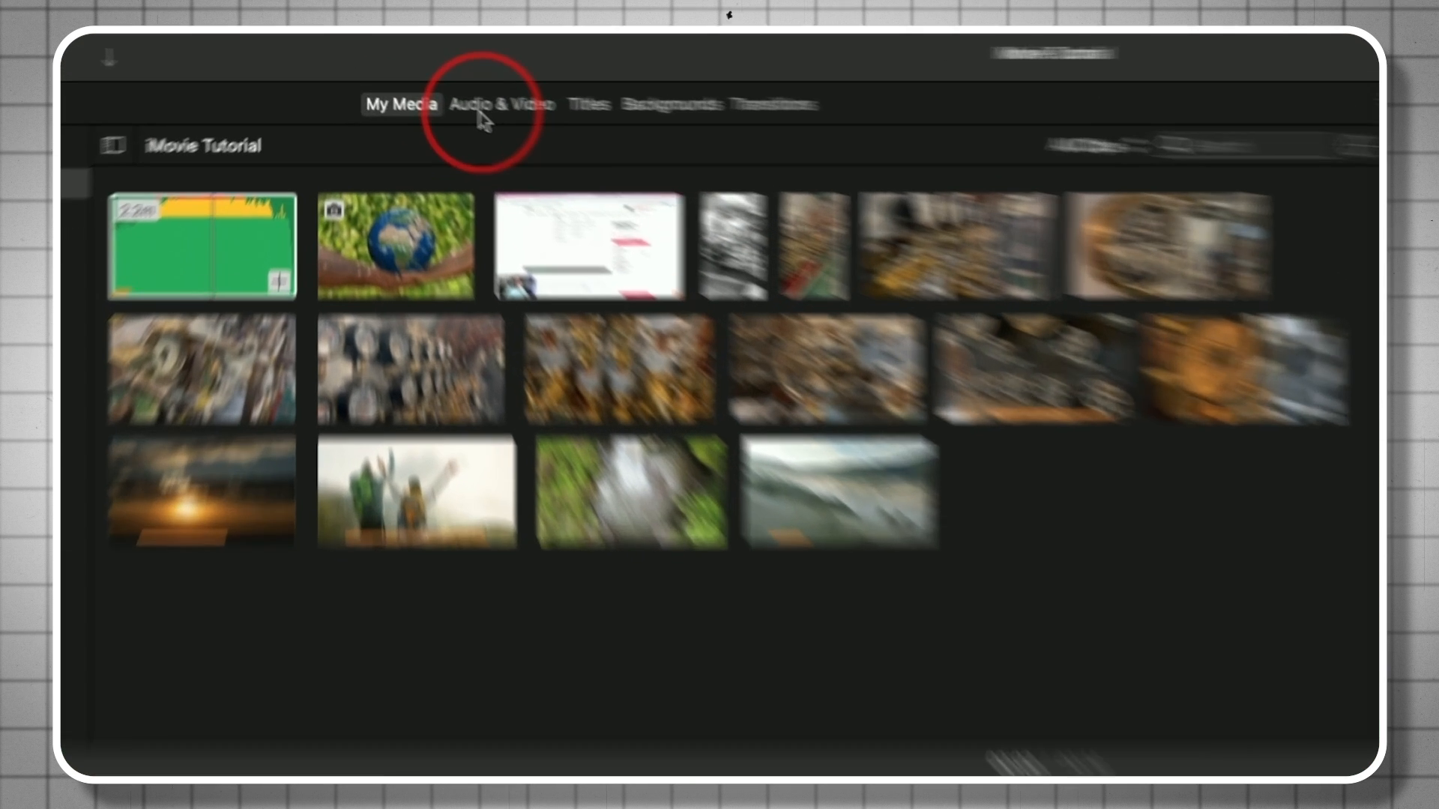
- Open the audio library to view the available sound effects
click(411, 85)
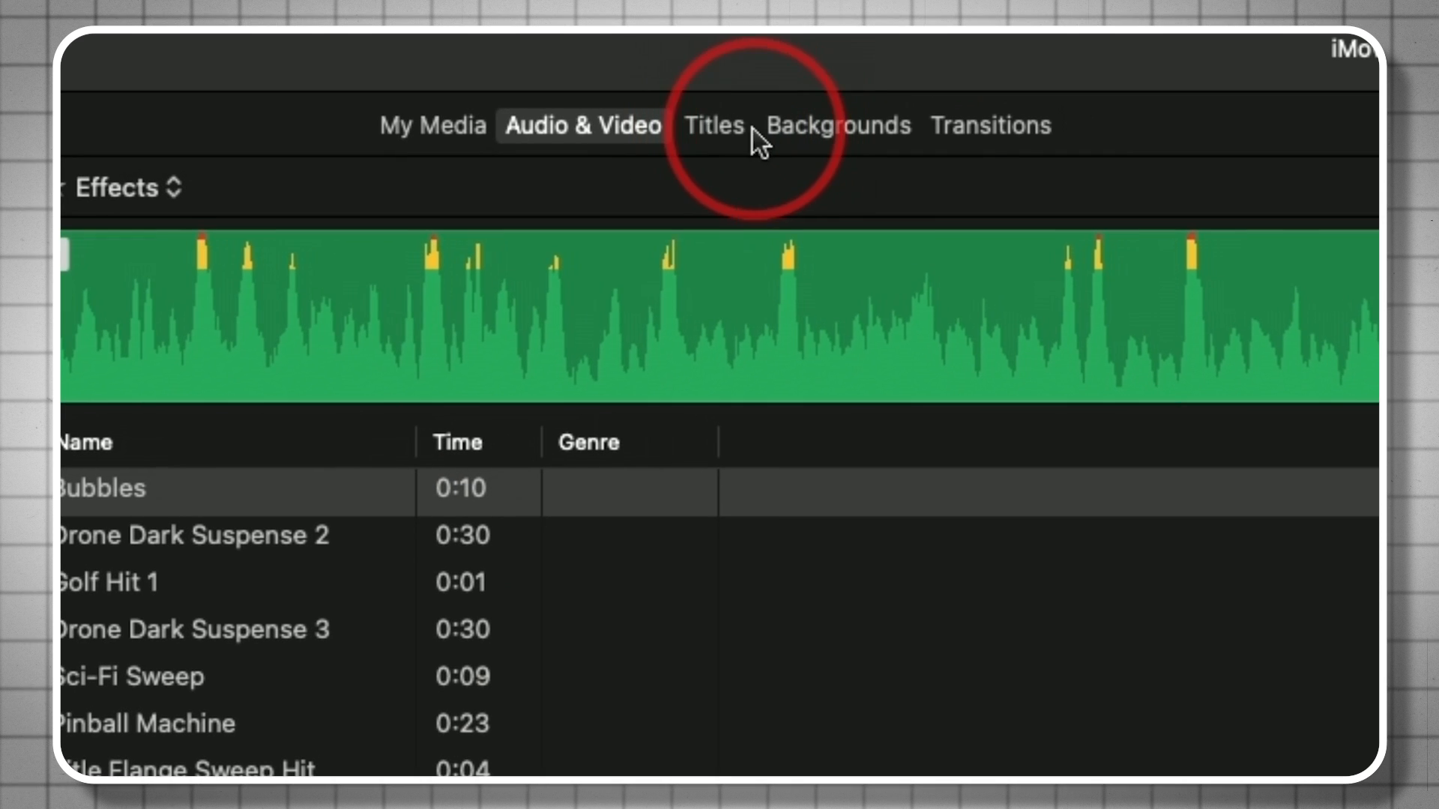
- Try a Cross Dissolve transition between the hikers clip and the valve-wheel clip, preview it, and delete it
click(985, 128)
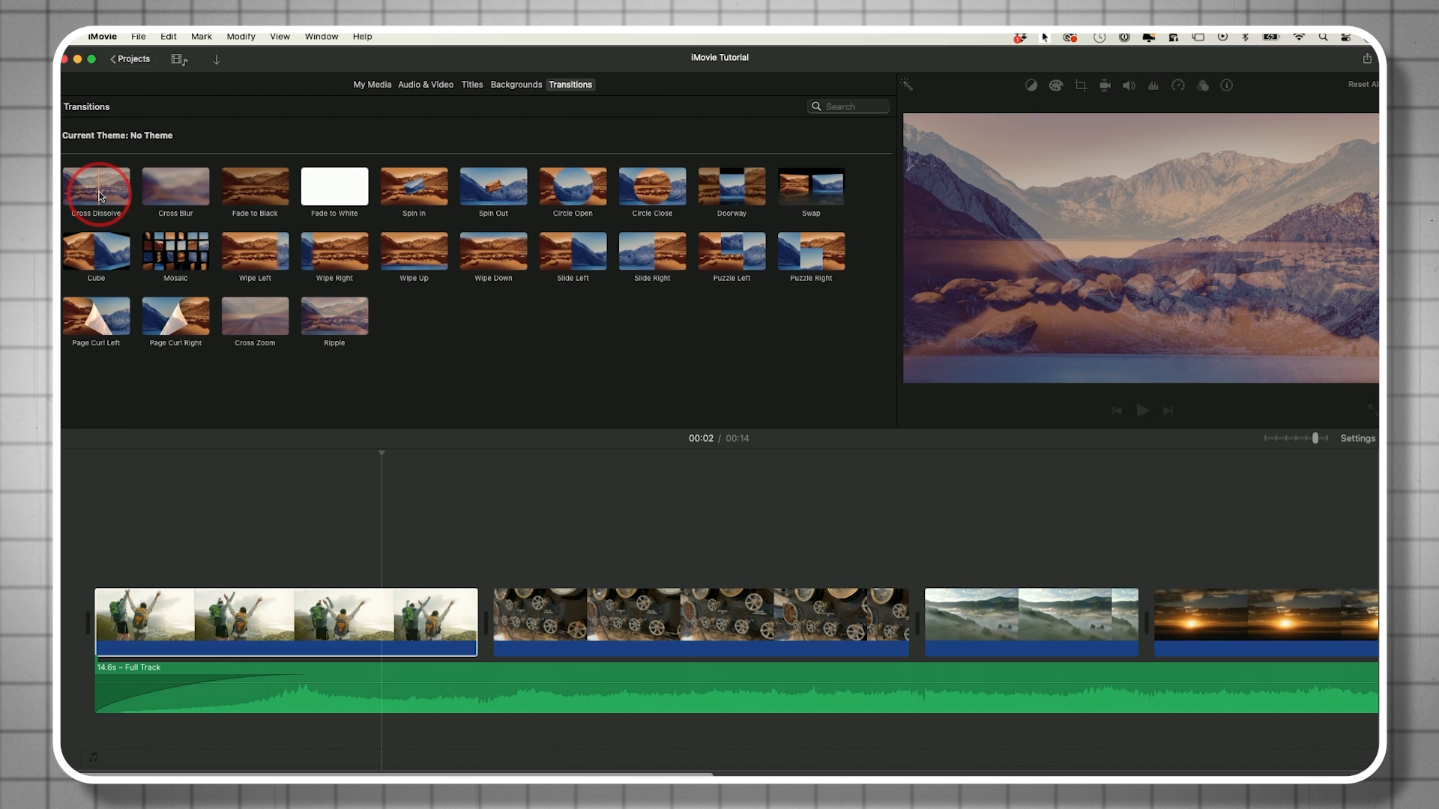
drag(97, 186, 432, 611)
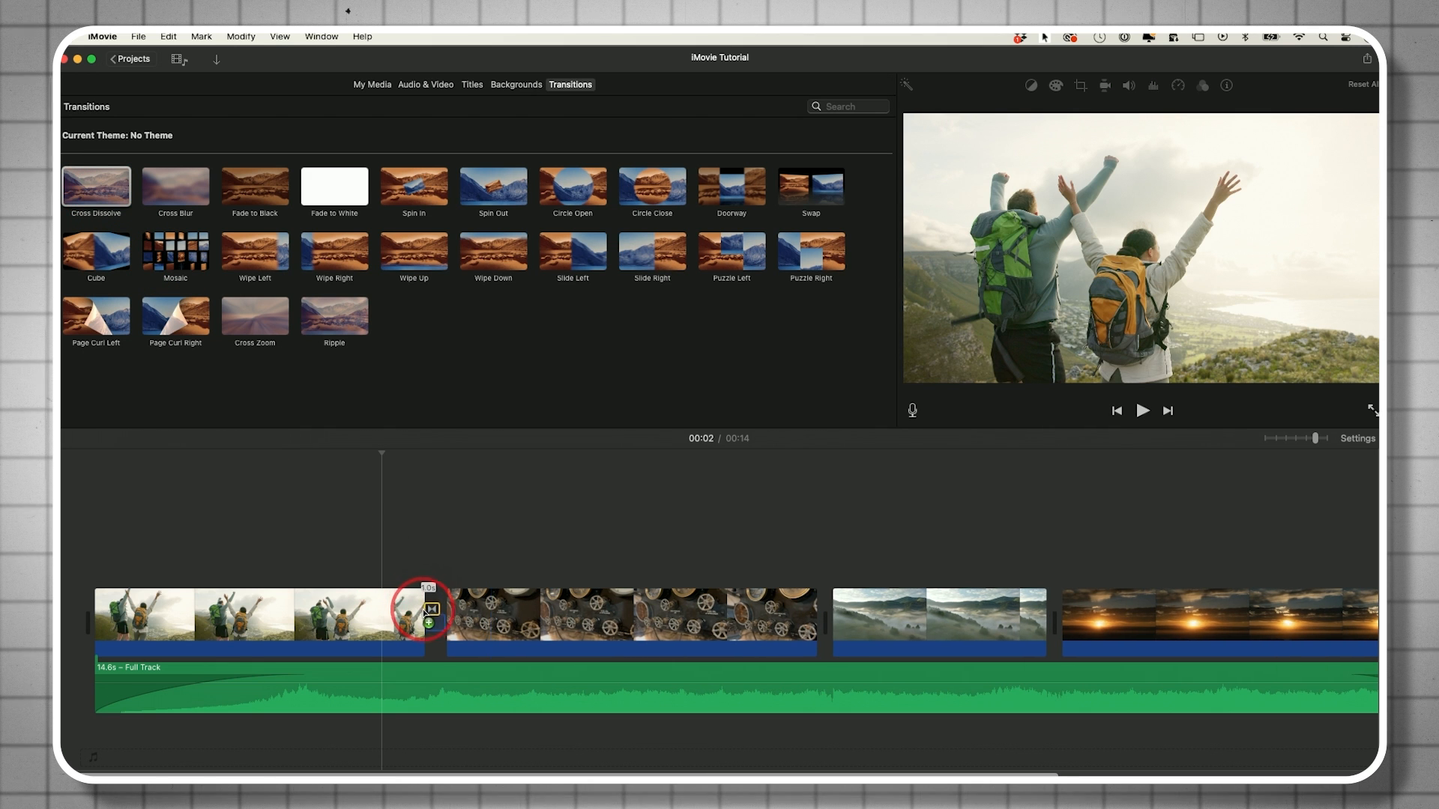
click(435, 622)
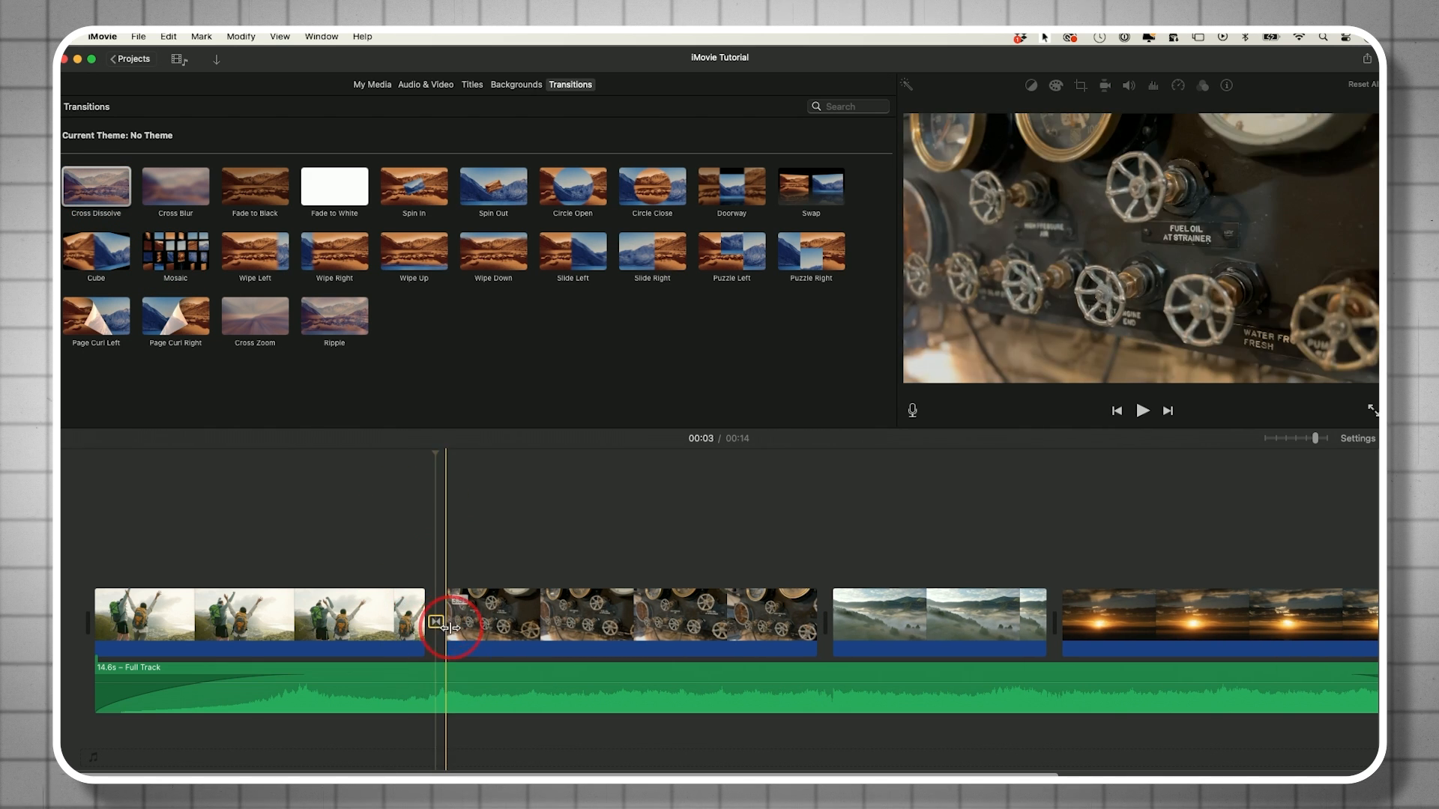
drag(421, 488, 360, 471)
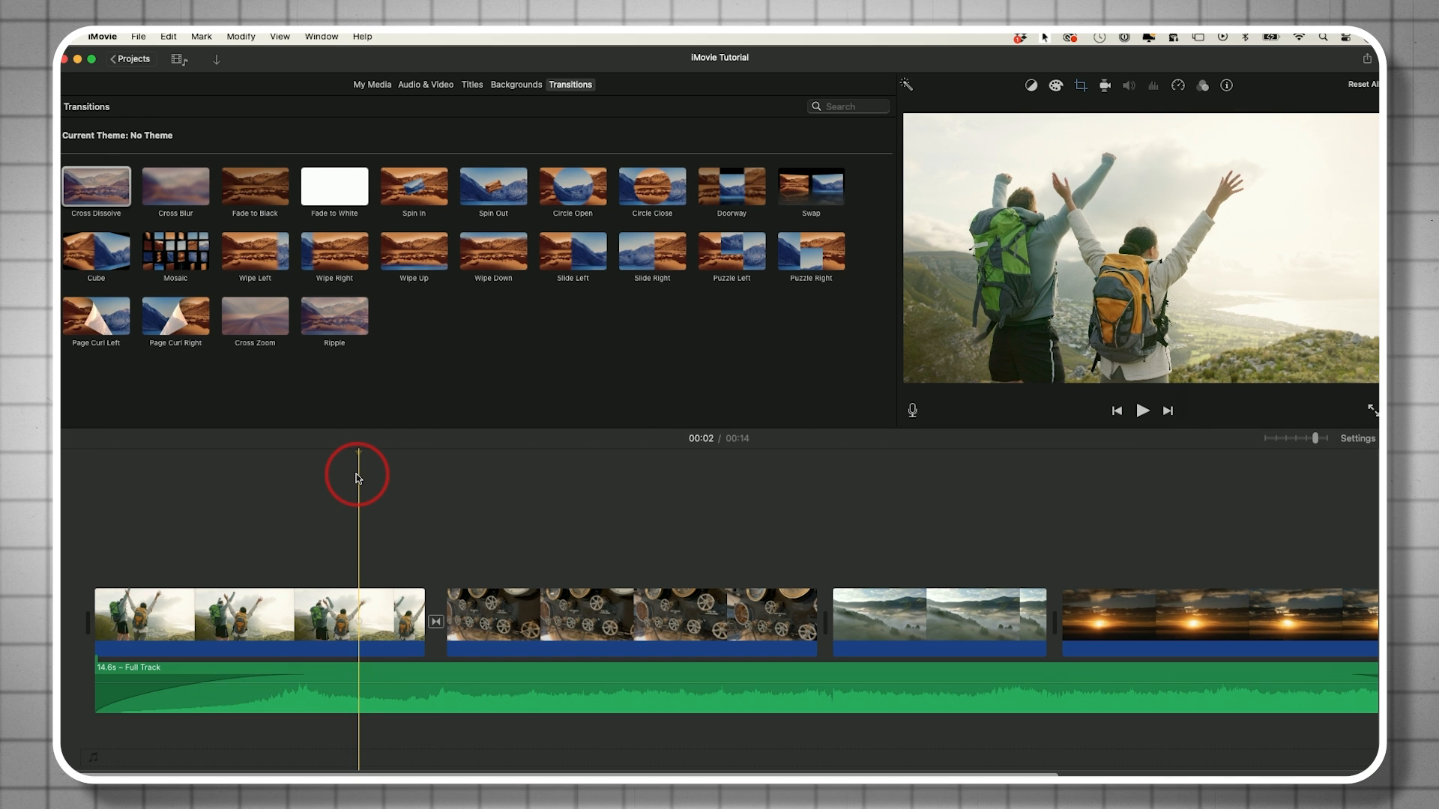
key(space)
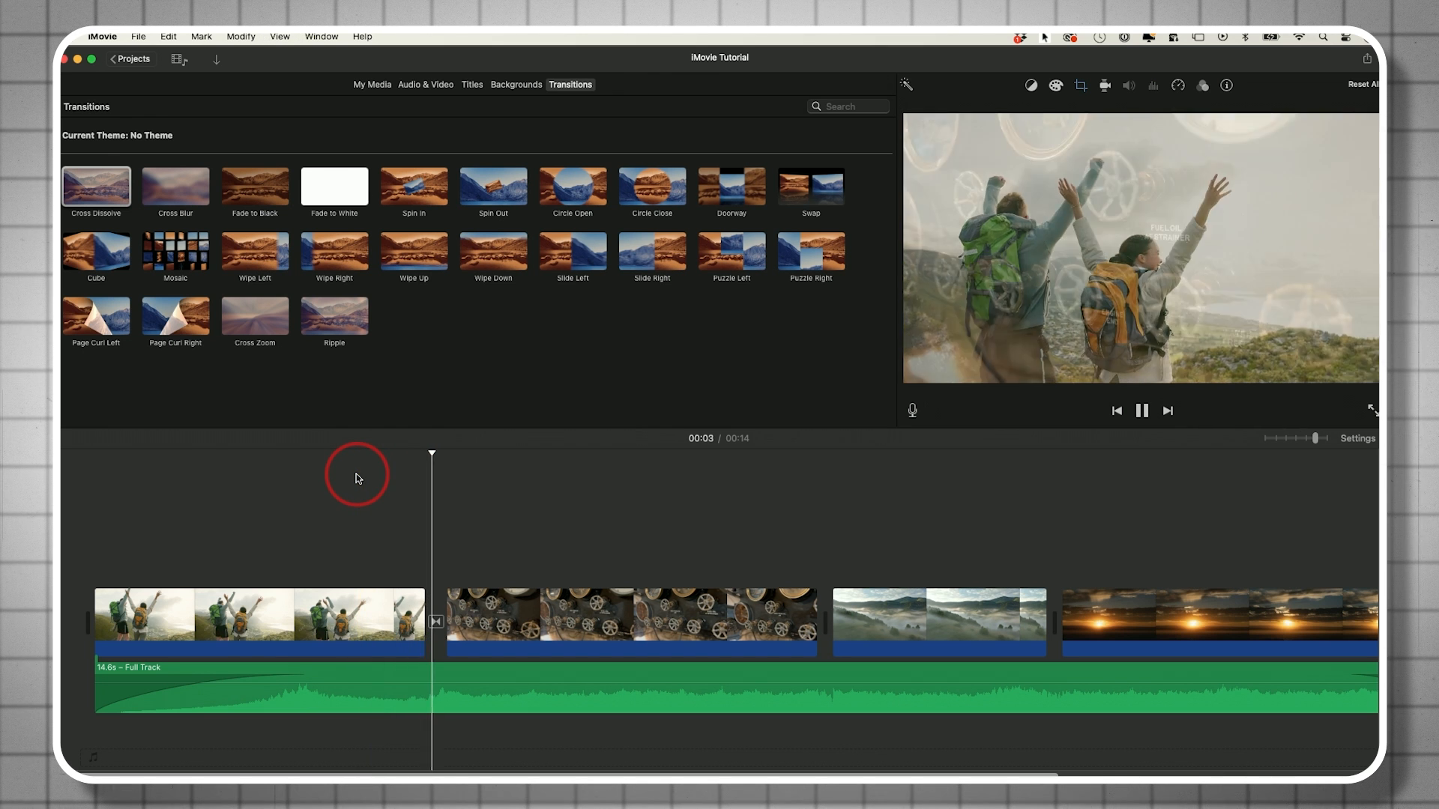
key(space)
click(436, 621)
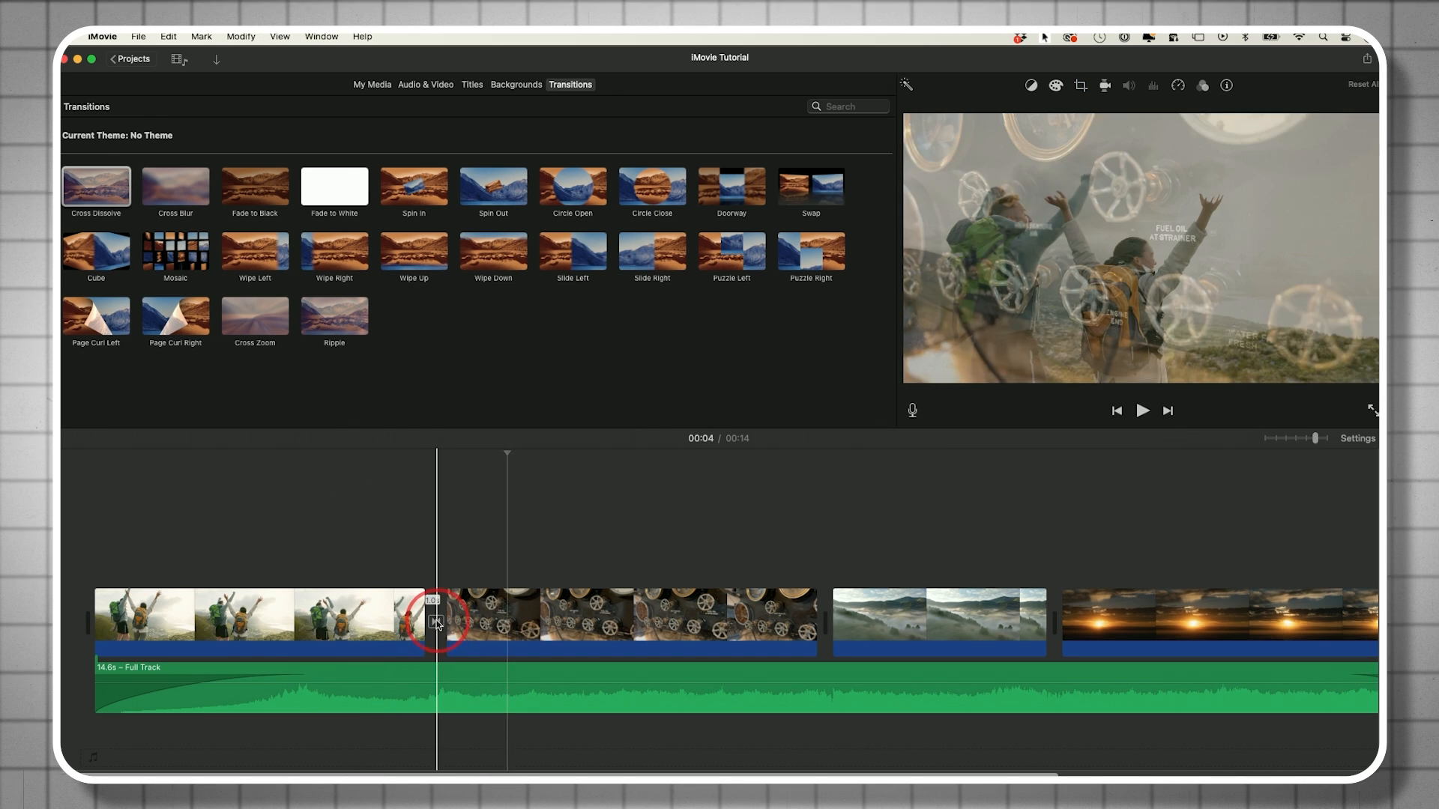
key(Delete)
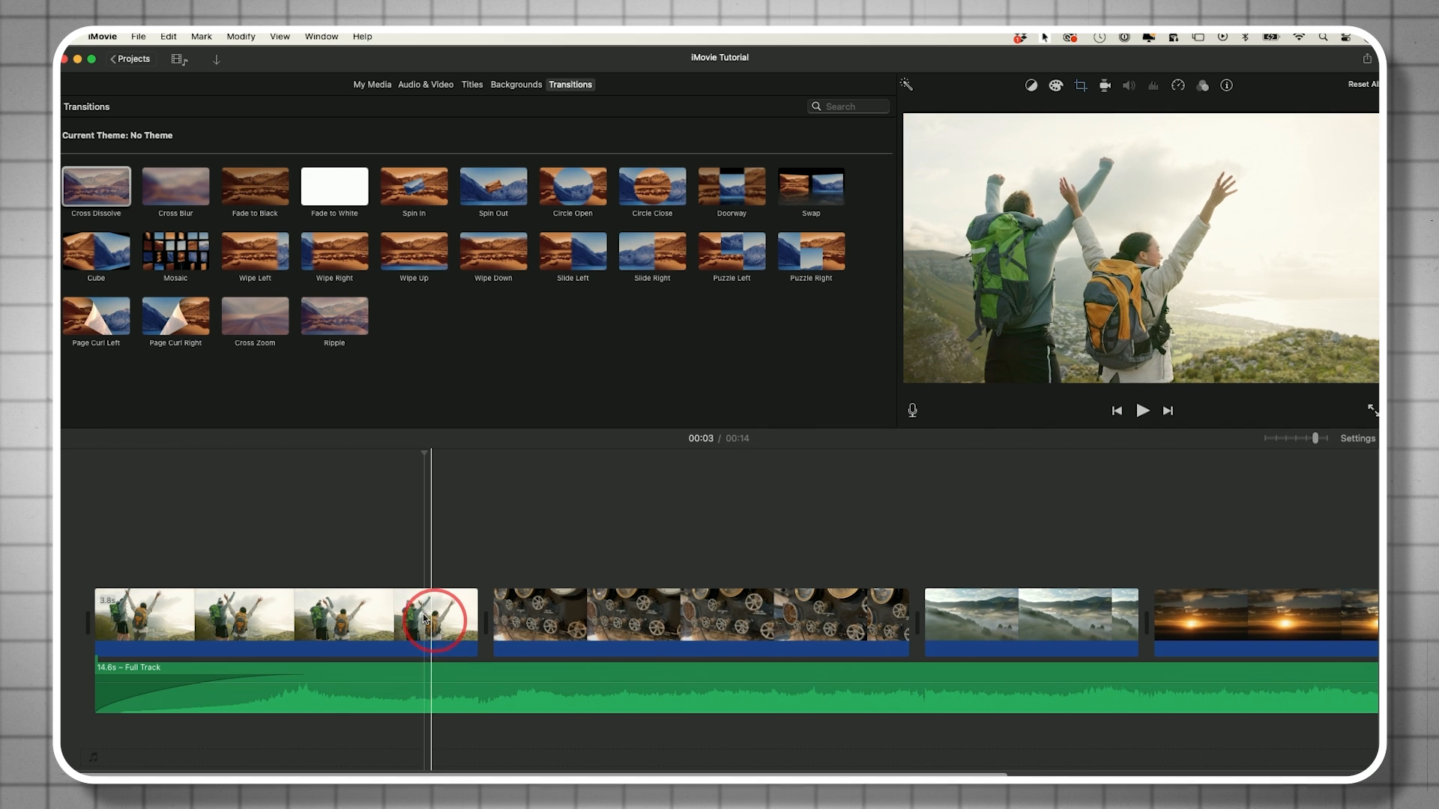
- Try the Fade to Black and Spin In transitions between the hikers and valve-wheel clips, removing each one after previewing
drag(255, 186, 434, 634)
click(330, 488)
key(space)
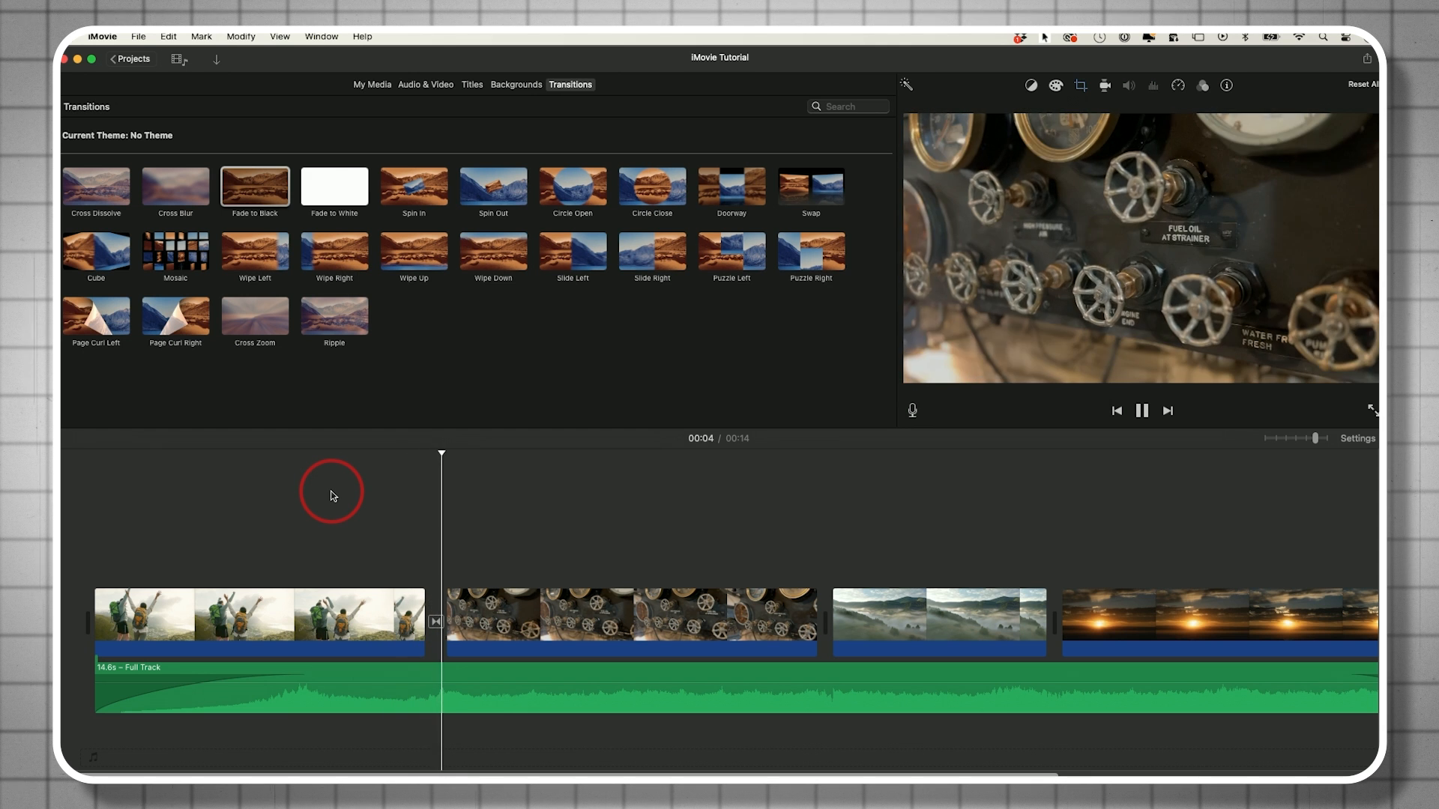
key(space)
click(438, 624)
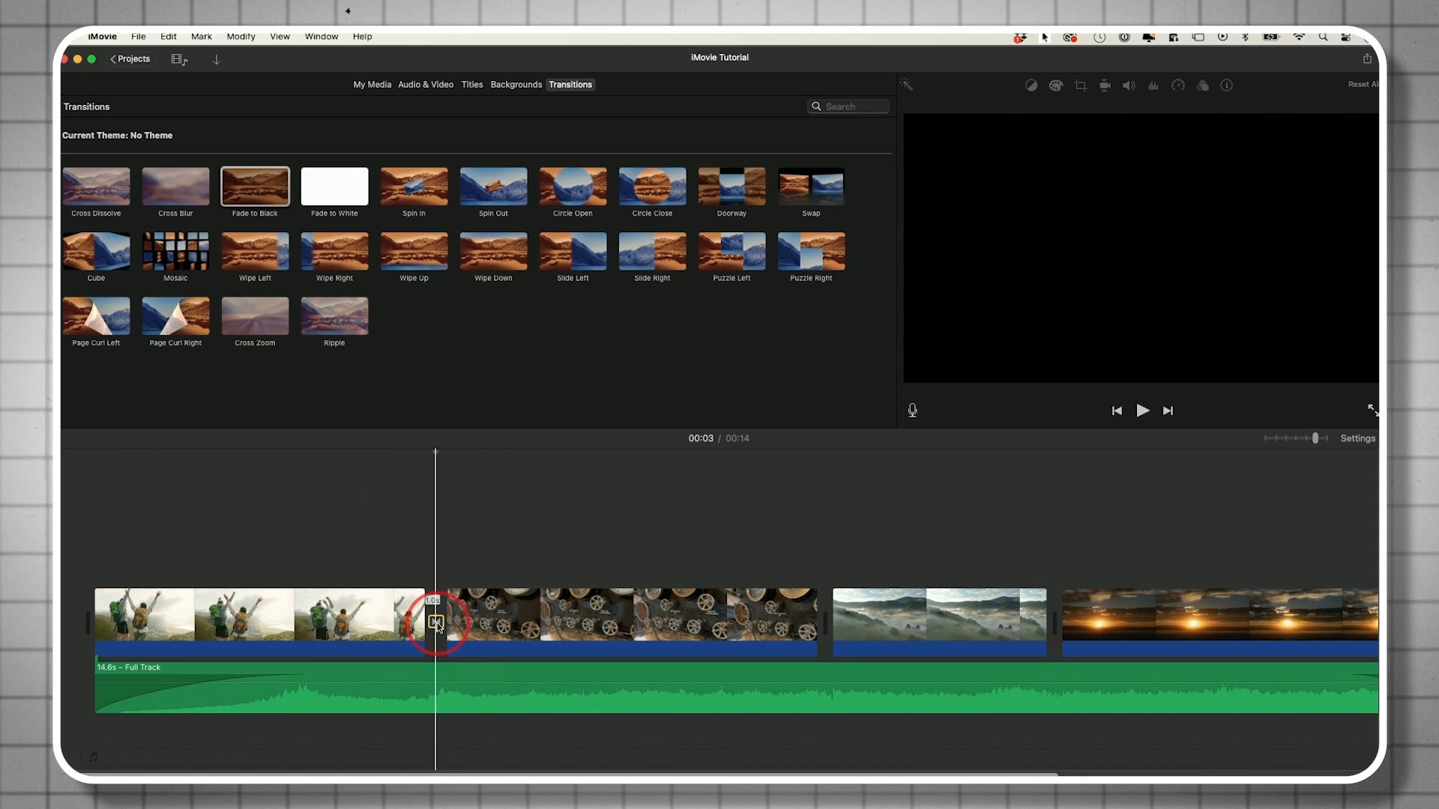
key(Delete)
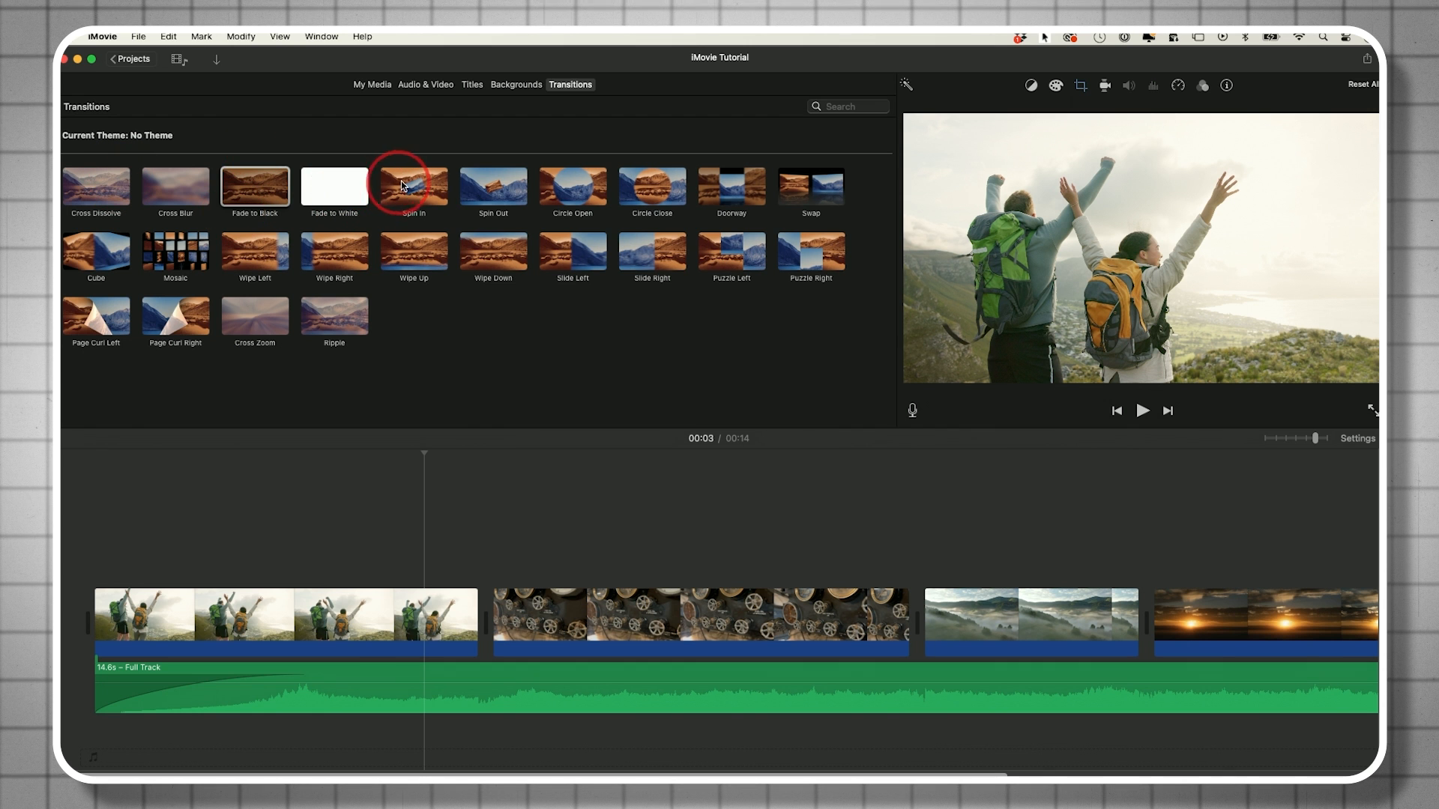
drag(402, 185, 440, 611)
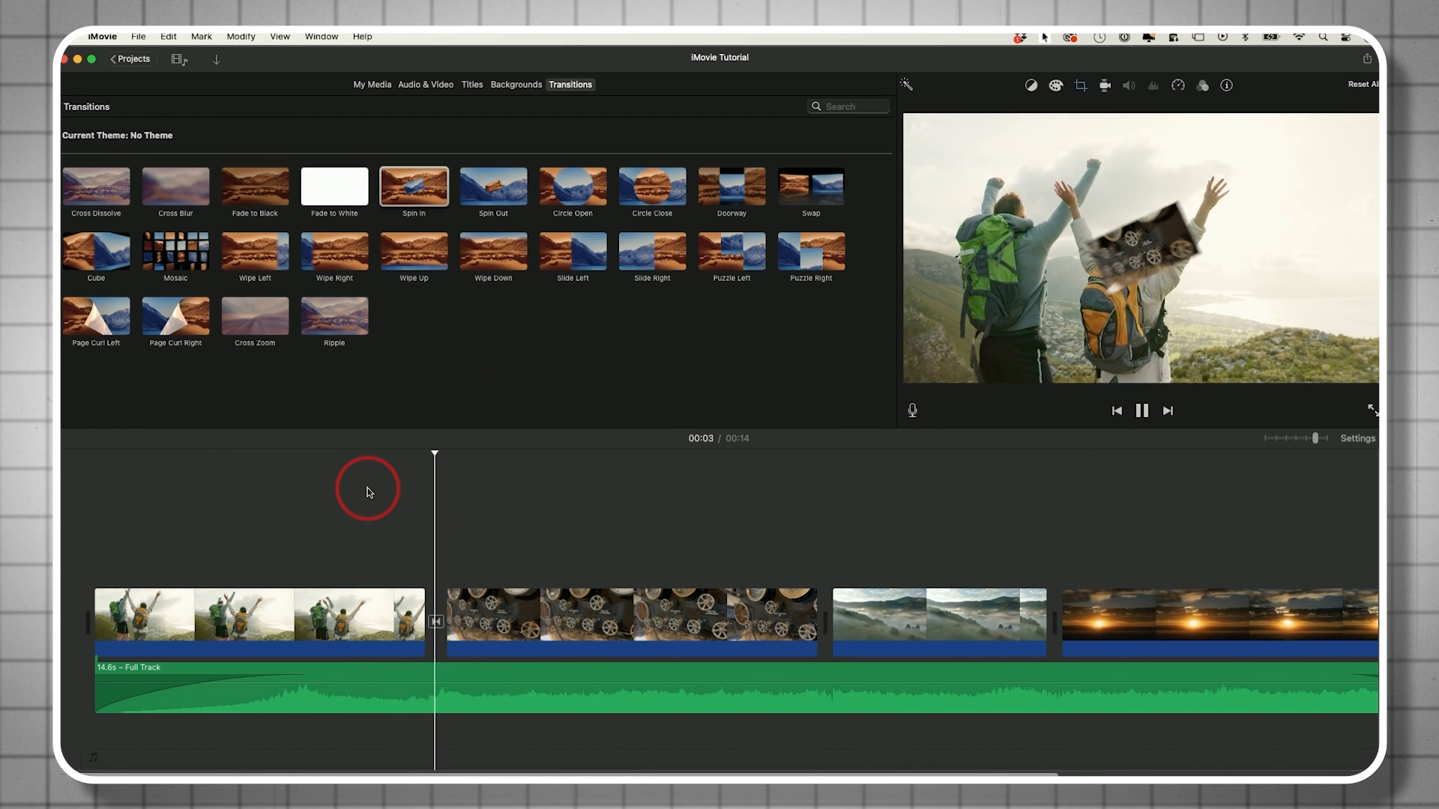
key(super+z)
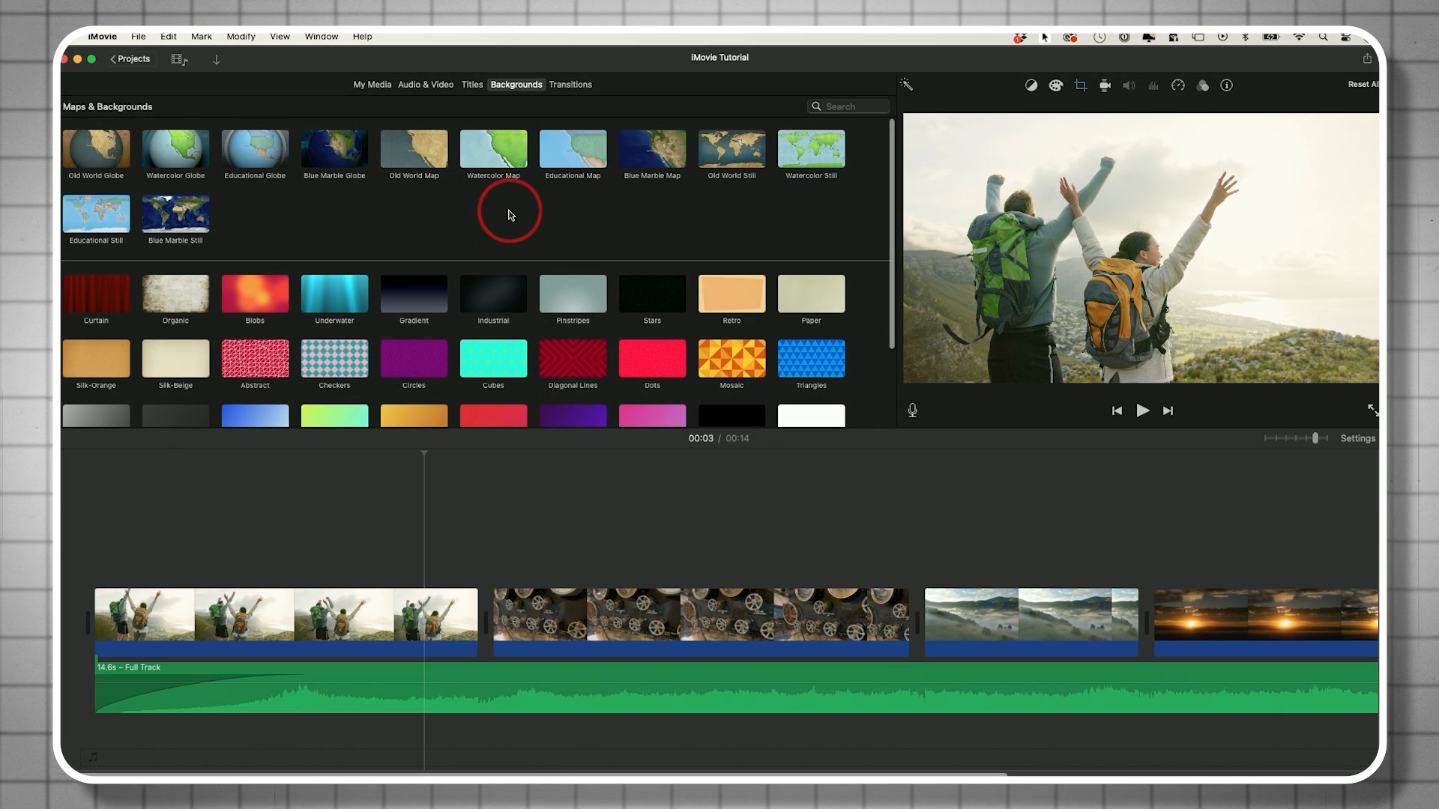
- Try the Dots background as an overlay above the hikers clip and delete it
drag(652, 354, 99, 558)
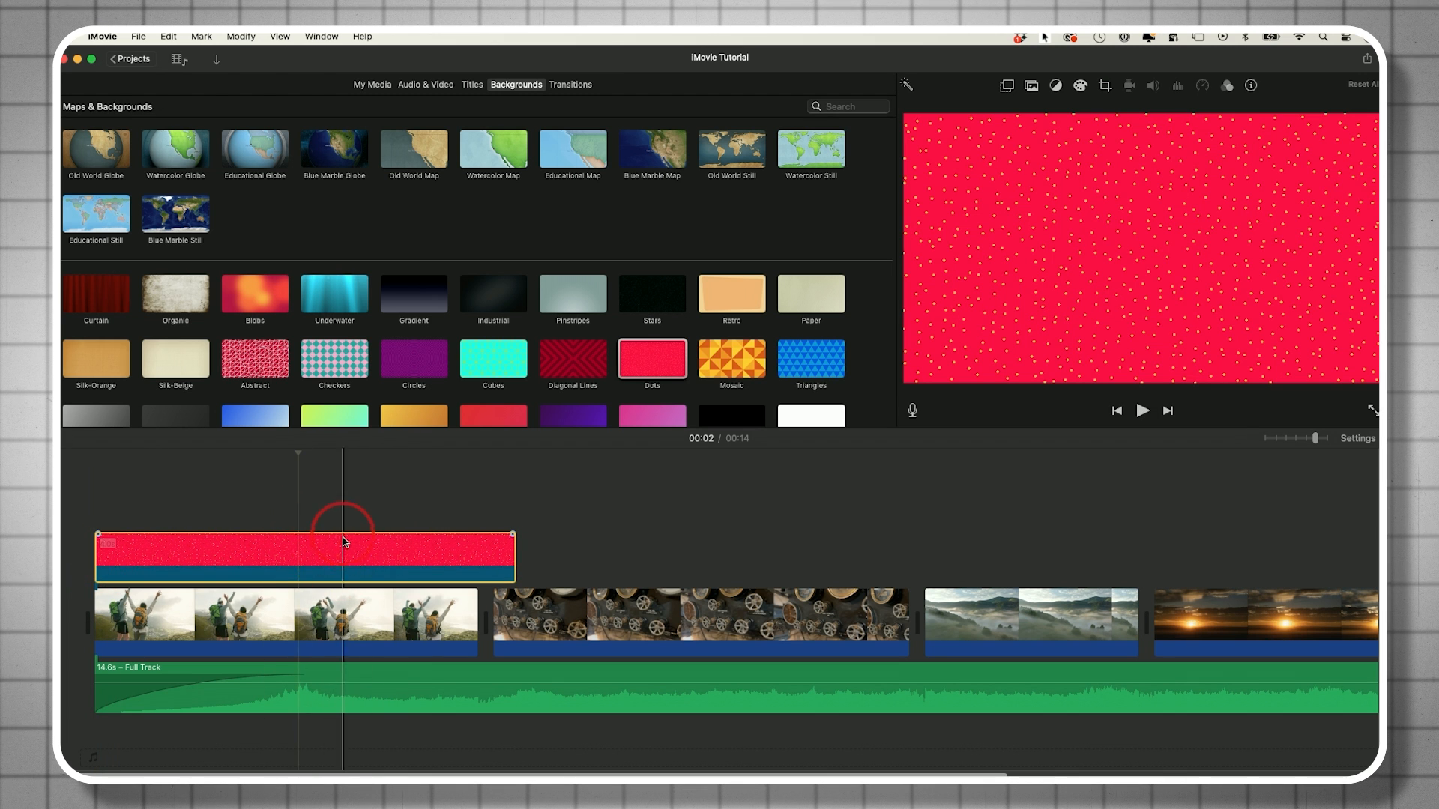
key(Delete)
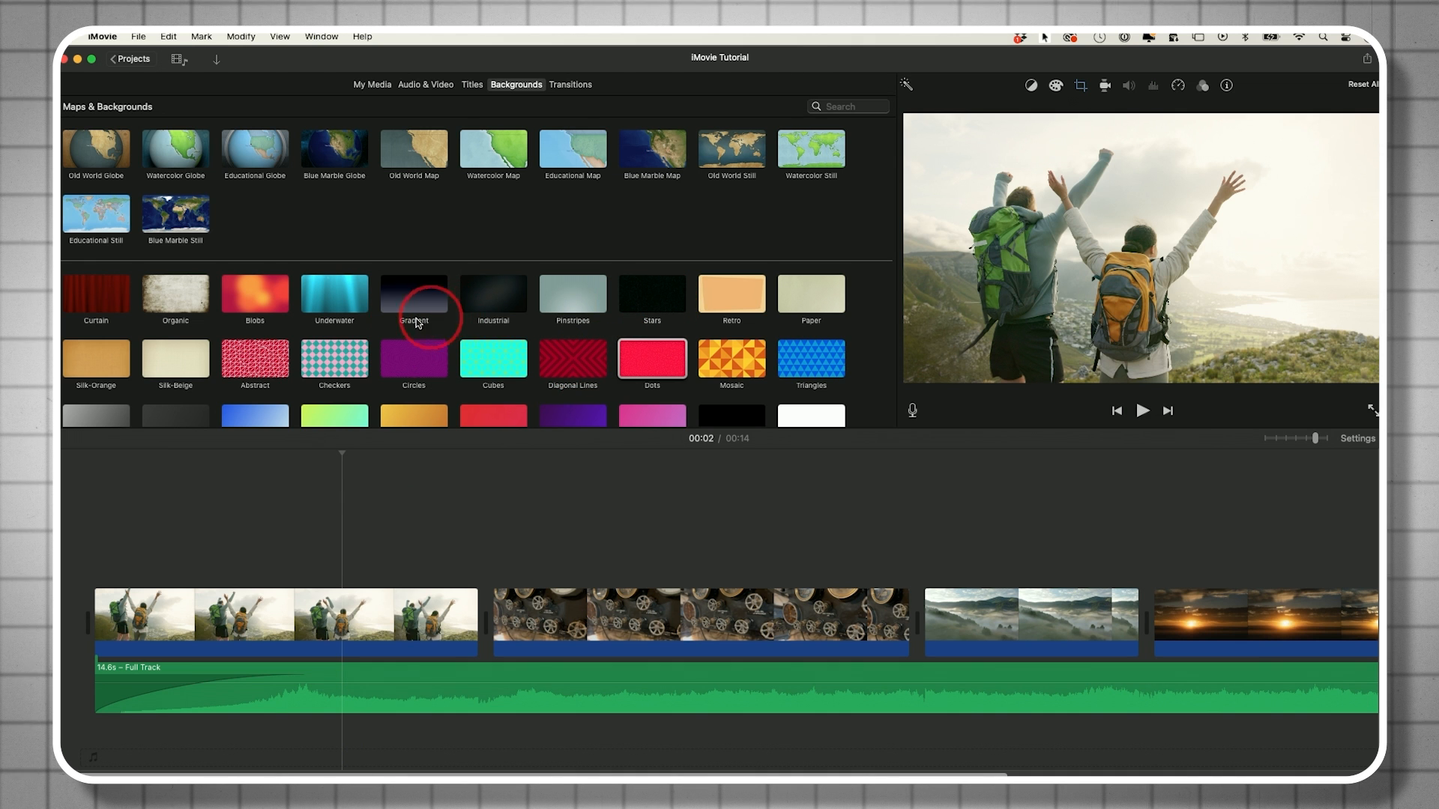
- Insert the Underwater background at the very start of the timeline, before the hikers clip
drag(345, 300, 93, 614)
mouse_move(84, 621)
mouse_down()
mouse_move(122, 597)
mouse_move(218, 452)
mouse_move(122, 588)
mouse_move(80, 604)
mouse_move(173, 509)
mouse_move(80, 611)
mouse_move(339, 621)
mouse_move(411, 600)
mouse_move(437, 553)
mouse_move(218, 553)
mouse_move(83, 607)
mouse_up()
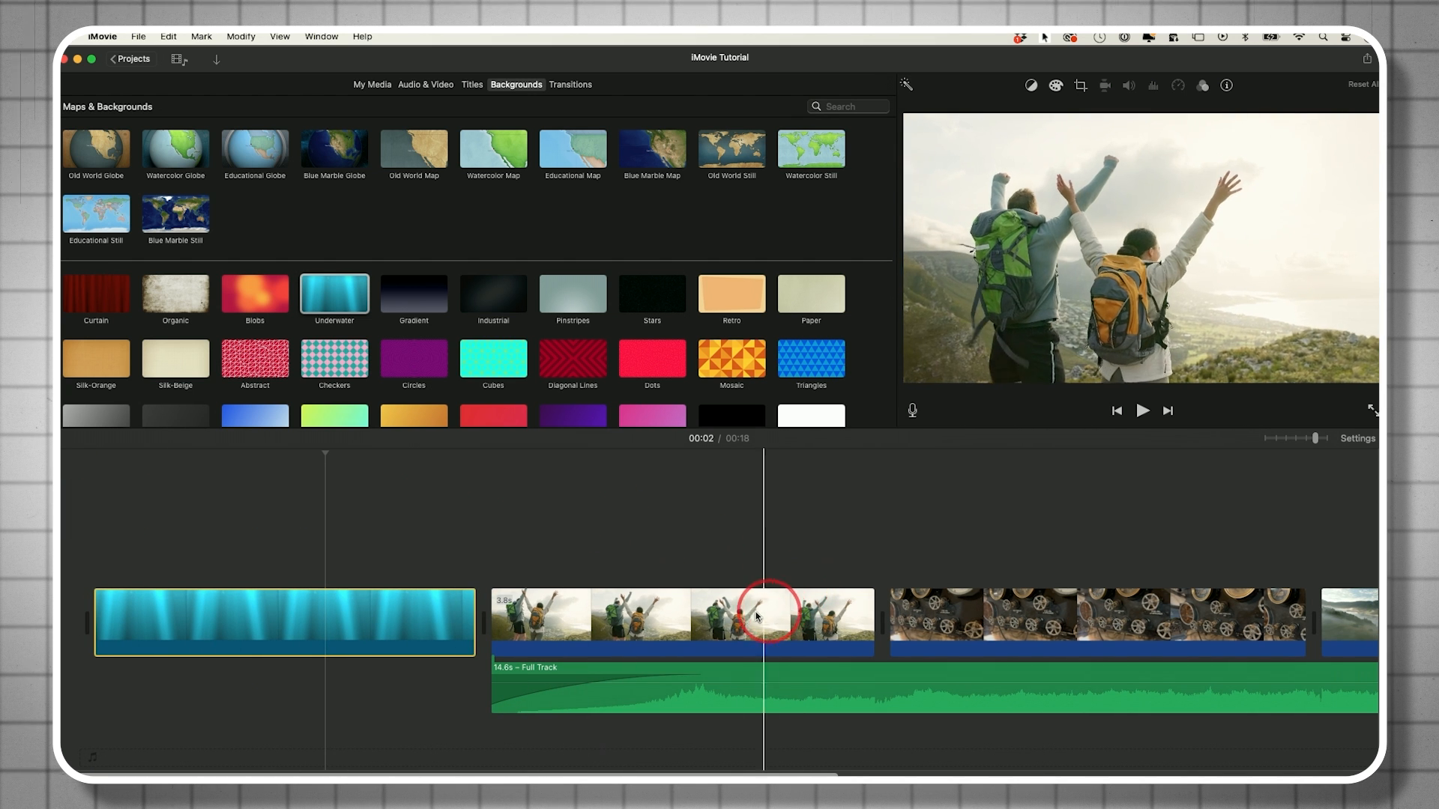
- Move the valve-wheel clip between the background and the hikers clip, and shift the music track to the project's start
drag(1027, 604, 514, 610)
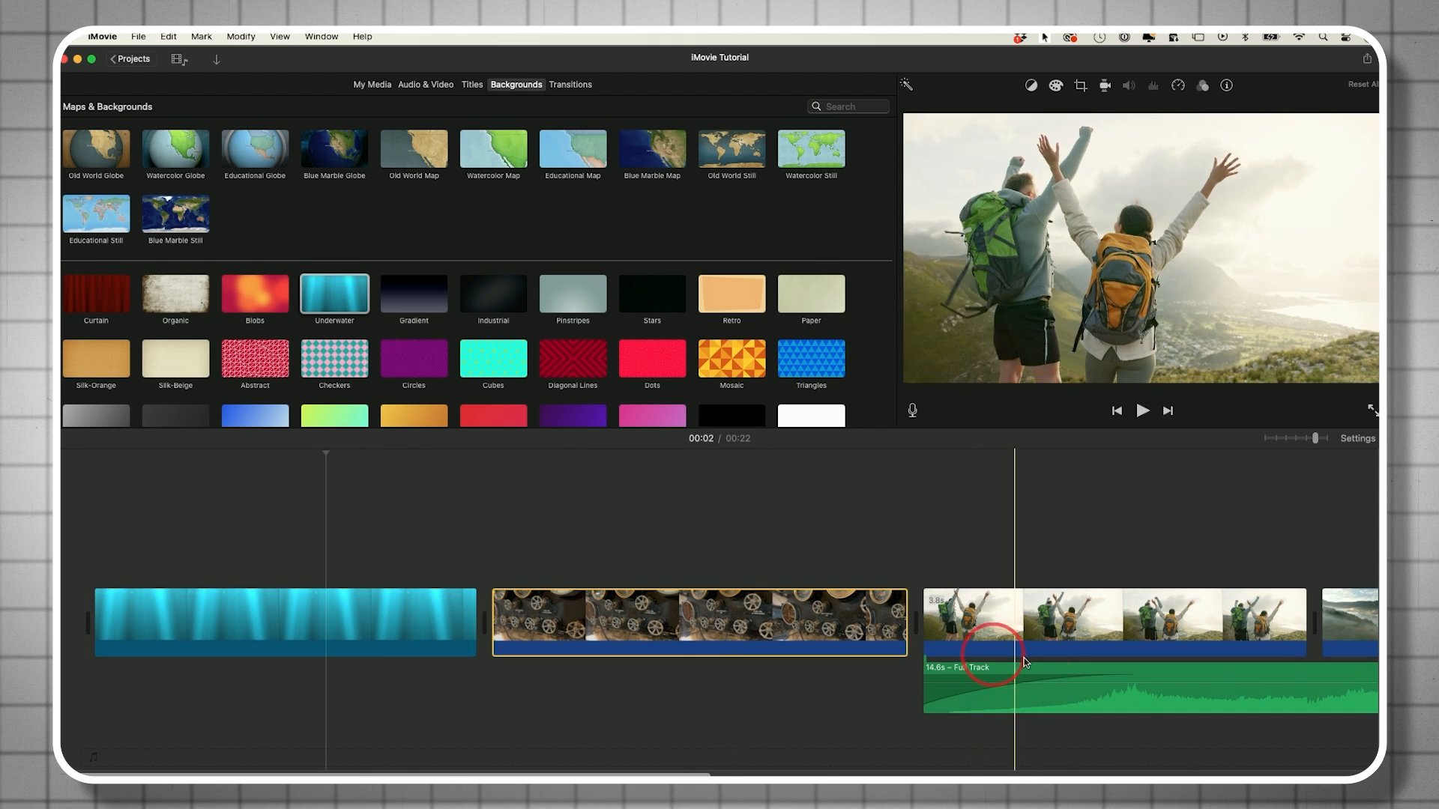
click(1150, 676)
drag(1204, 680, 364, 676)
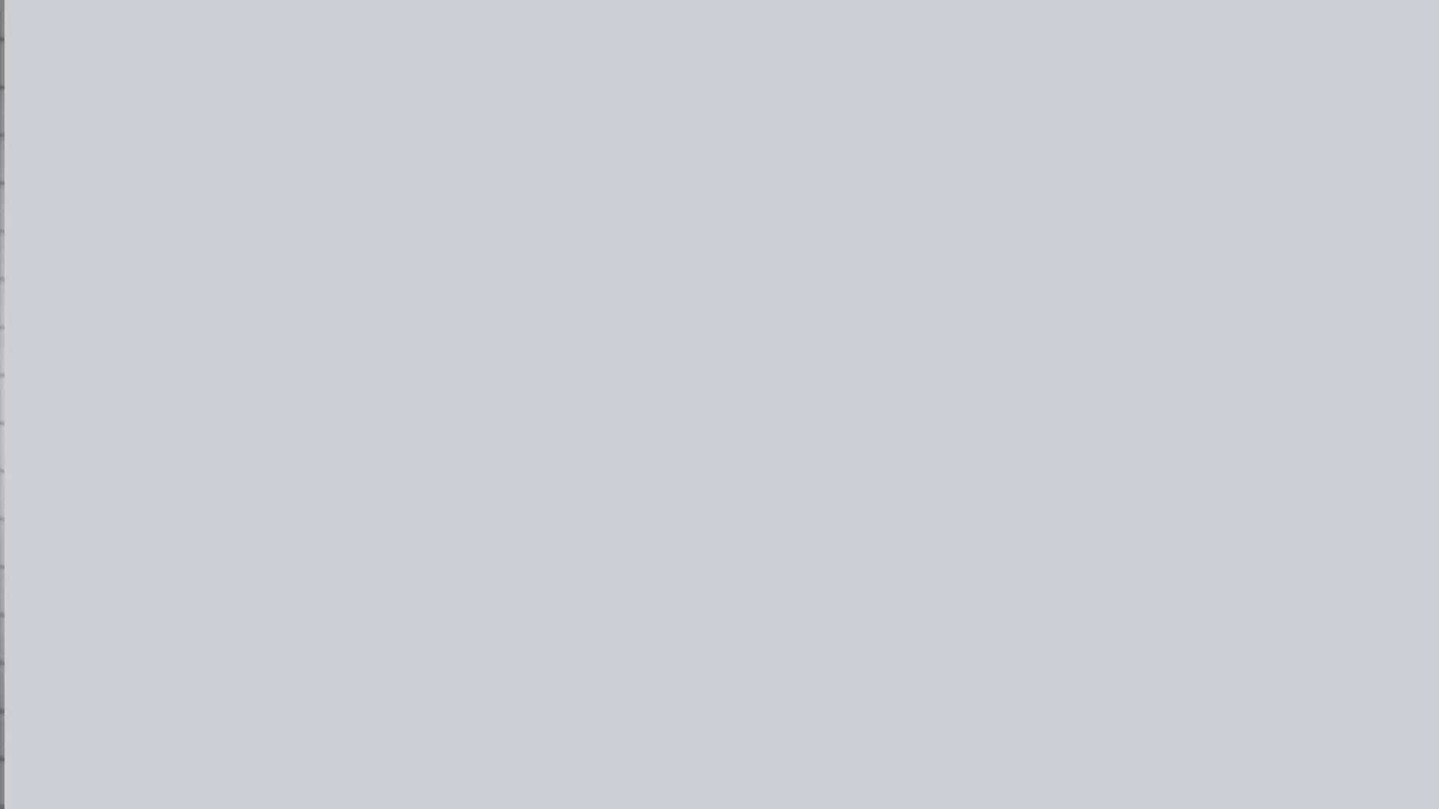
- Add a Slide title above the Underwater background and trim its end to match the end of the background clip
click(472, 85)
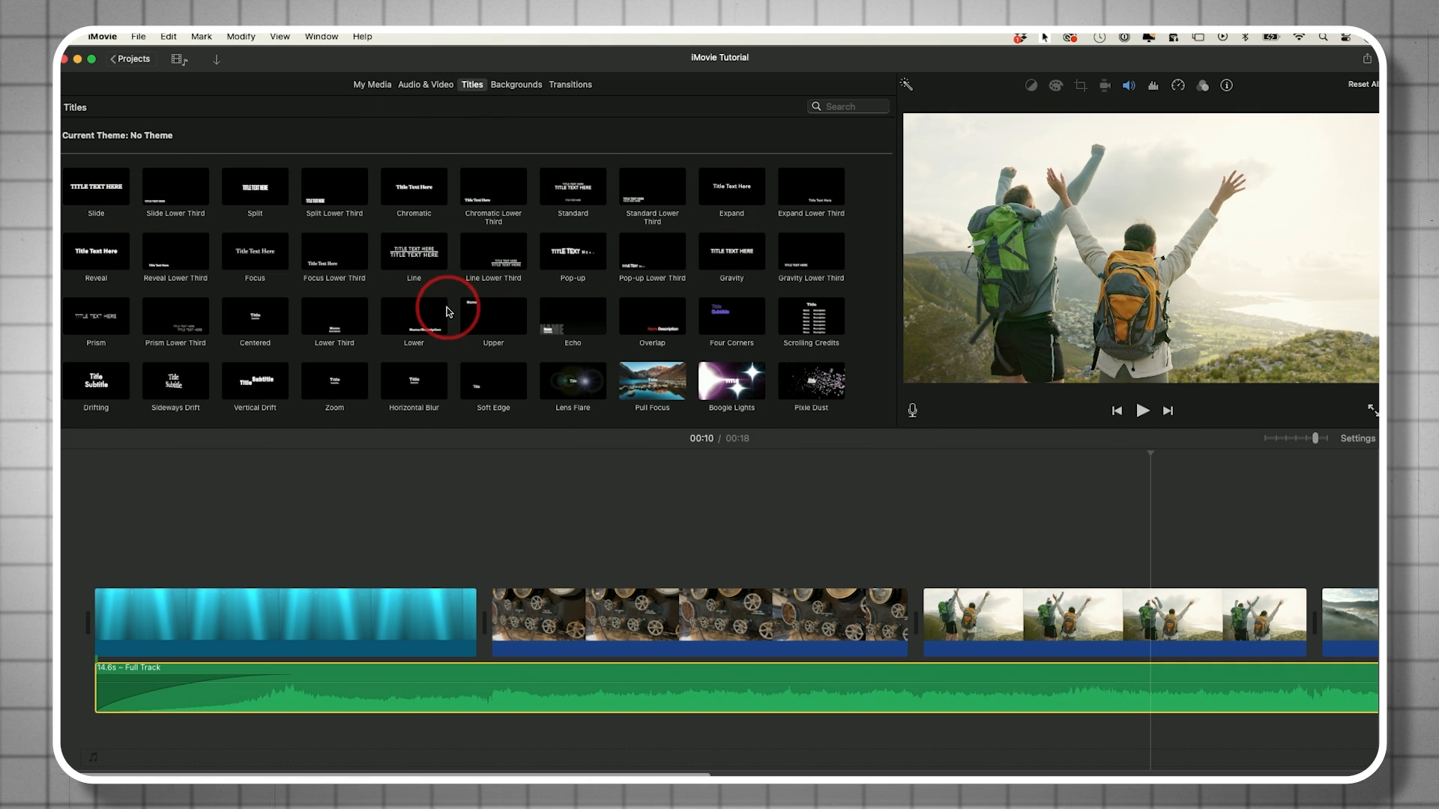
scroll(448, 309, down, 4)
scroll(430, 315, up, 4)
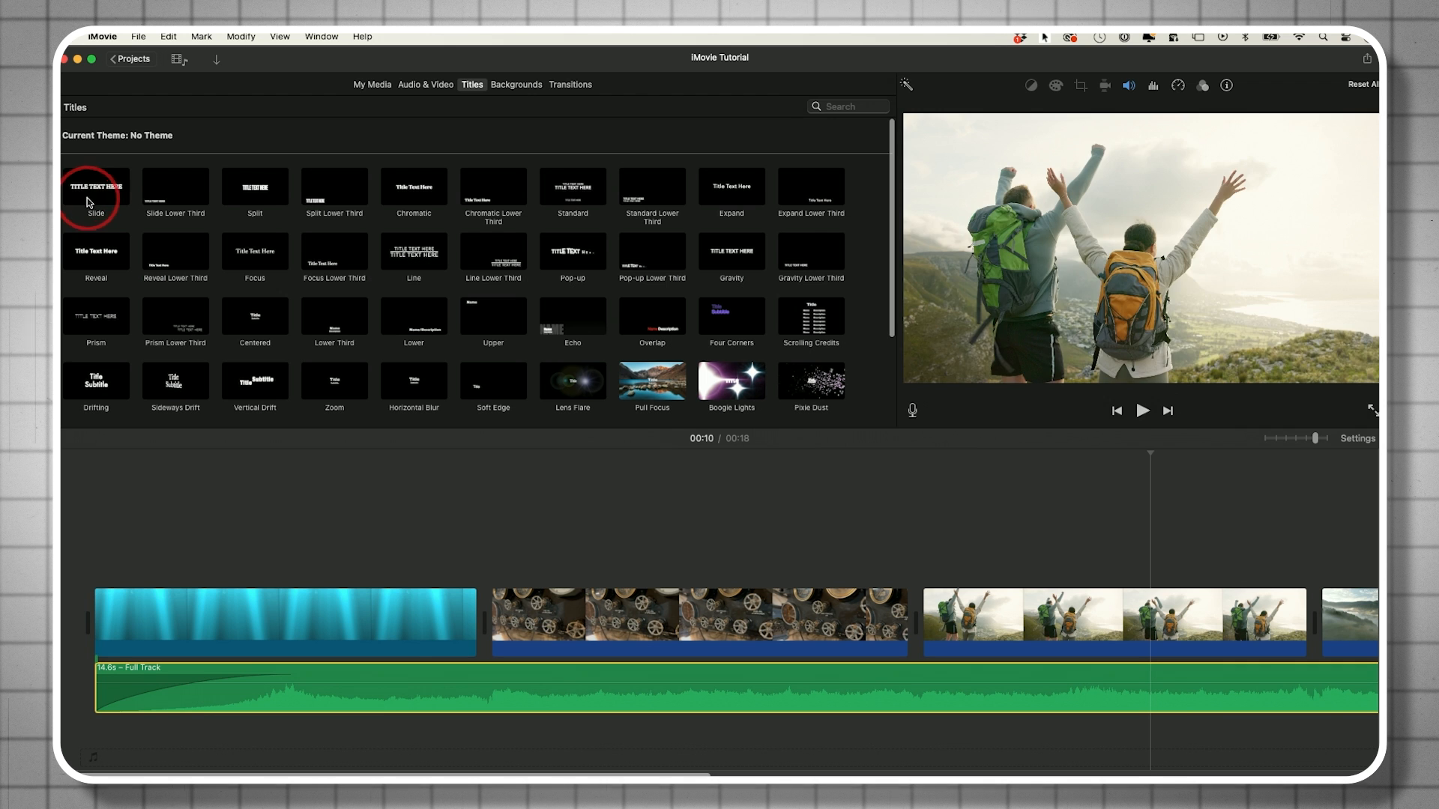
drag(99, 193, 92, 573)
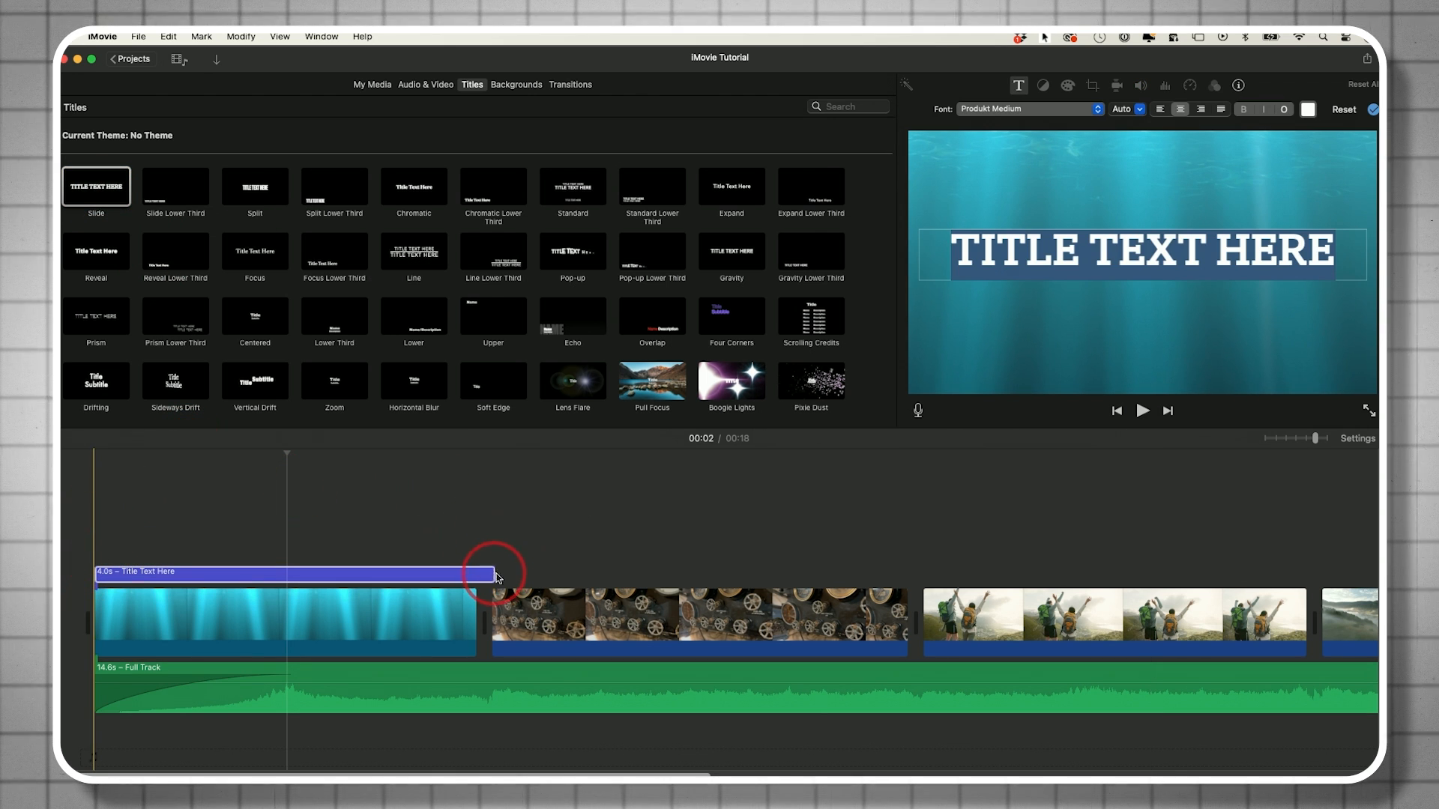
drag(494, 575, 474, 574)
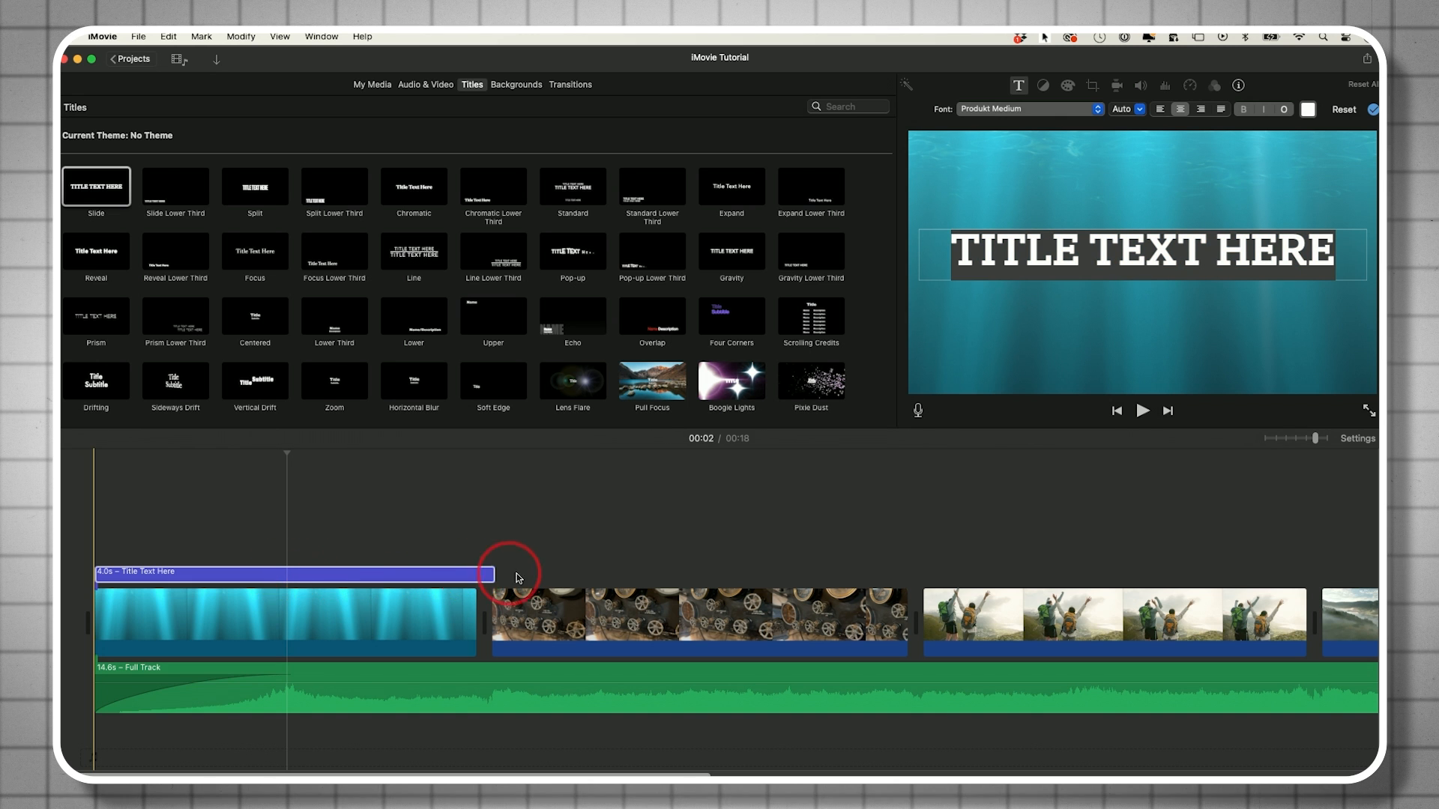
mouse_move(493, 574)
mouse_down()
mouse_move(457, 574)
mouse_move(476, 574)
mouse_up()
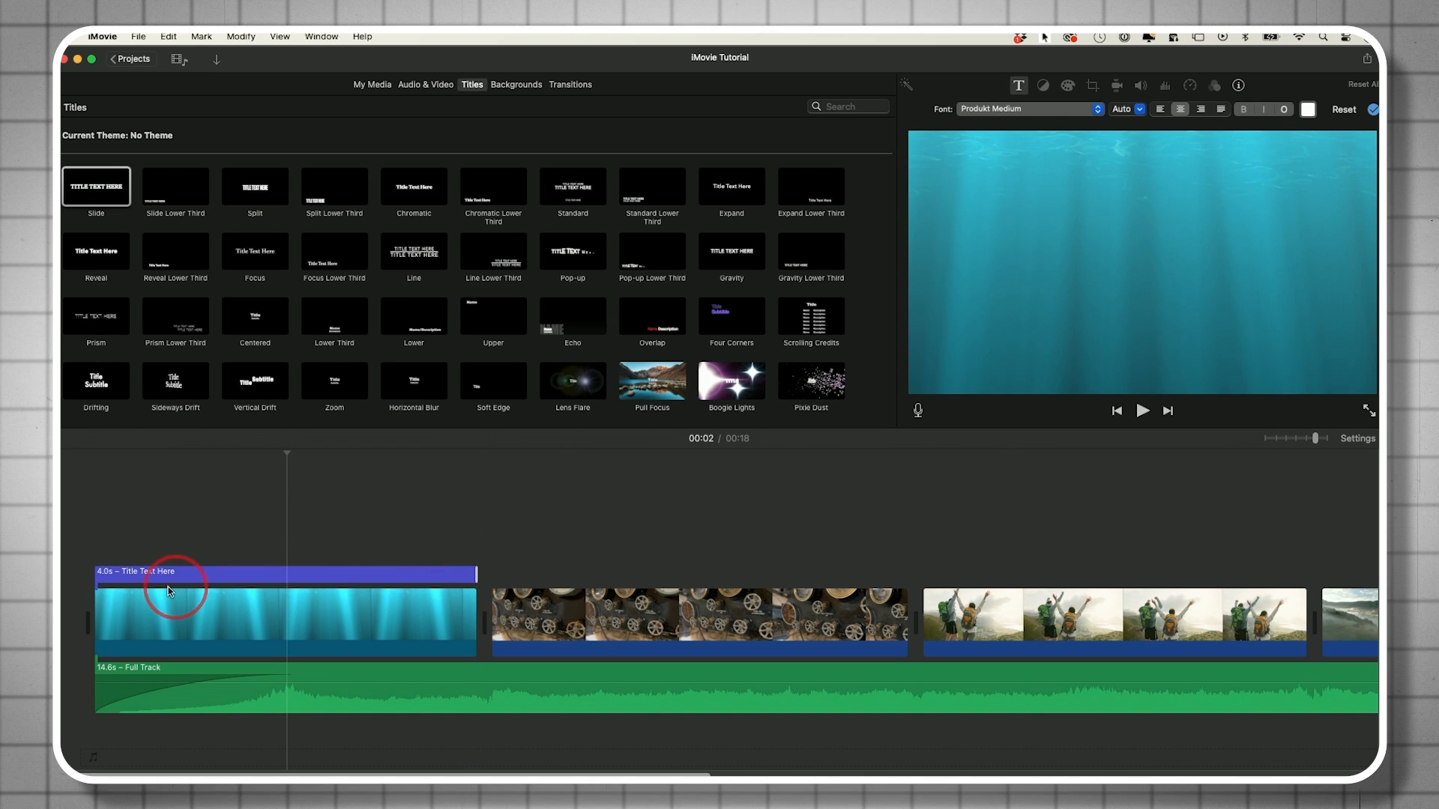
click(349, 613)
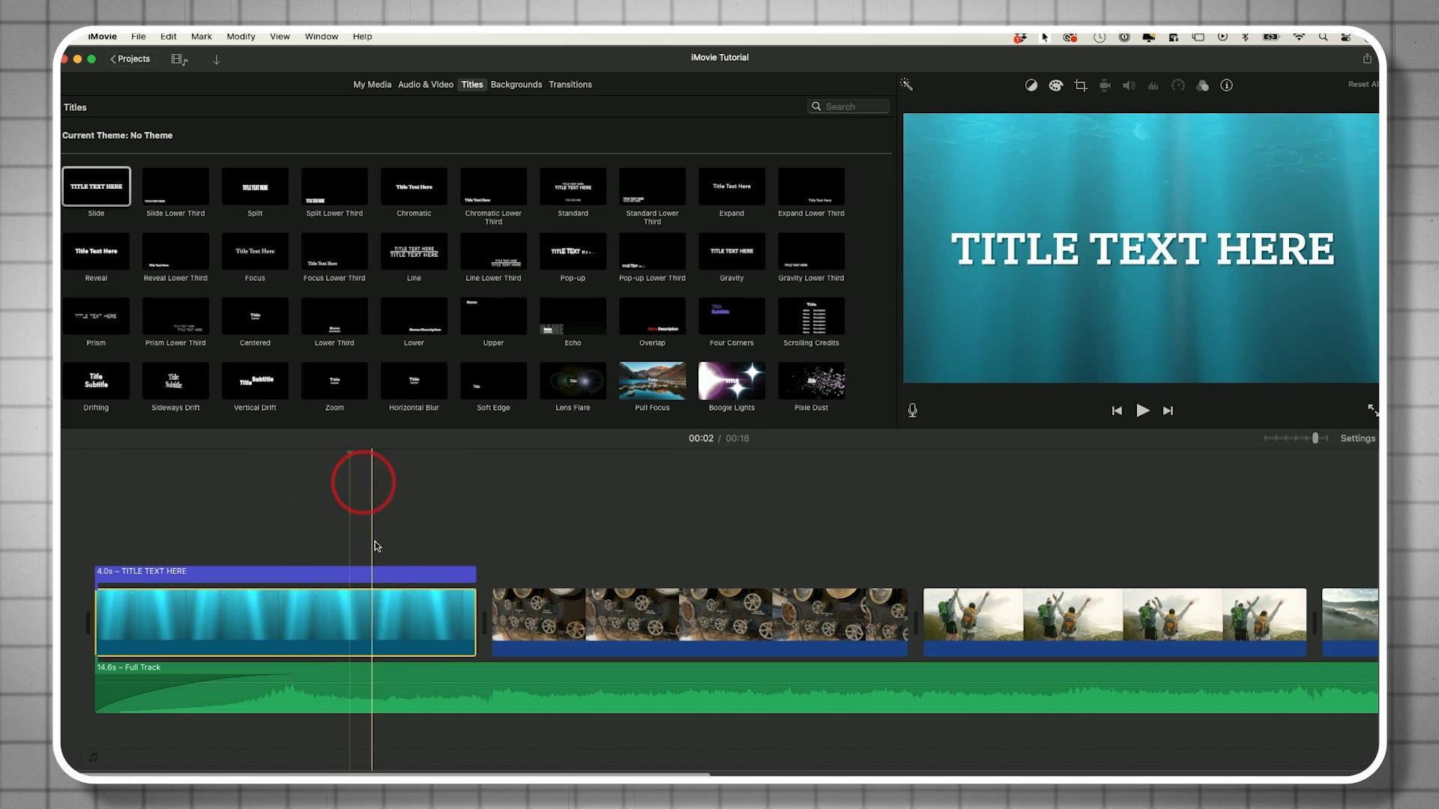
- Replace the placeholder text of the Slide title with "MY FIRST VIDEO"
click(368, 575)
double_click(386, 578)
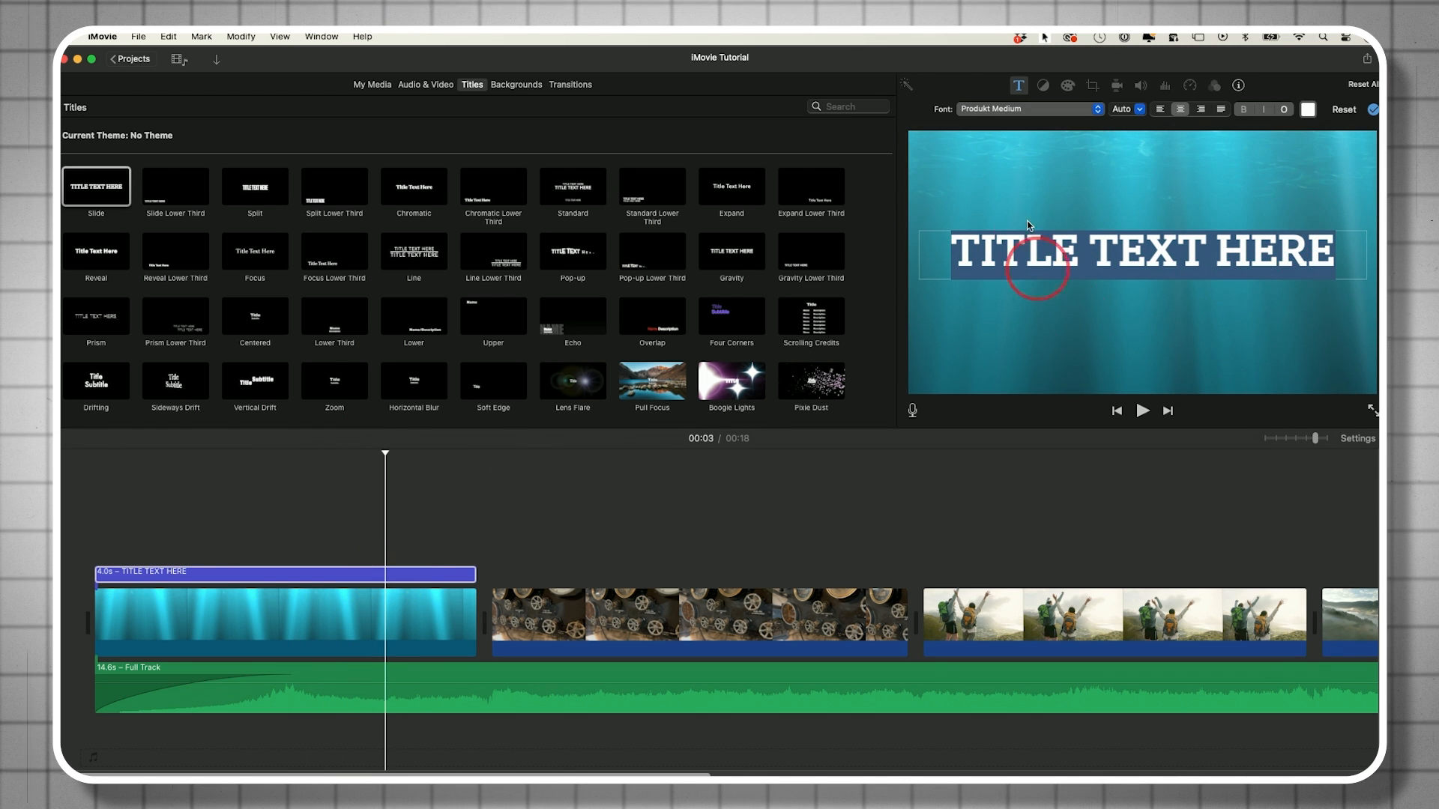
click(1102, 252)
key(super+a)
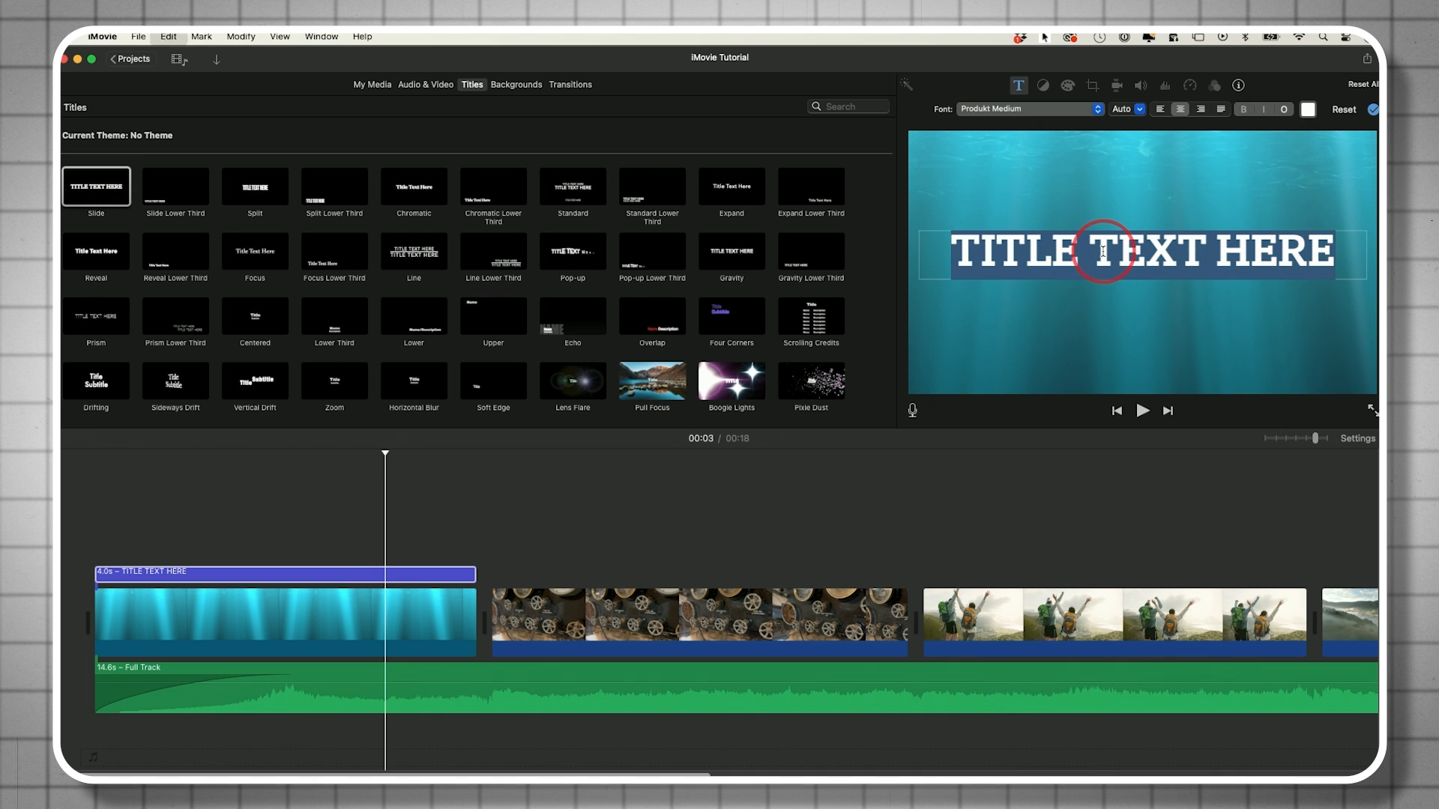
text(MY FIRST VIDEO)
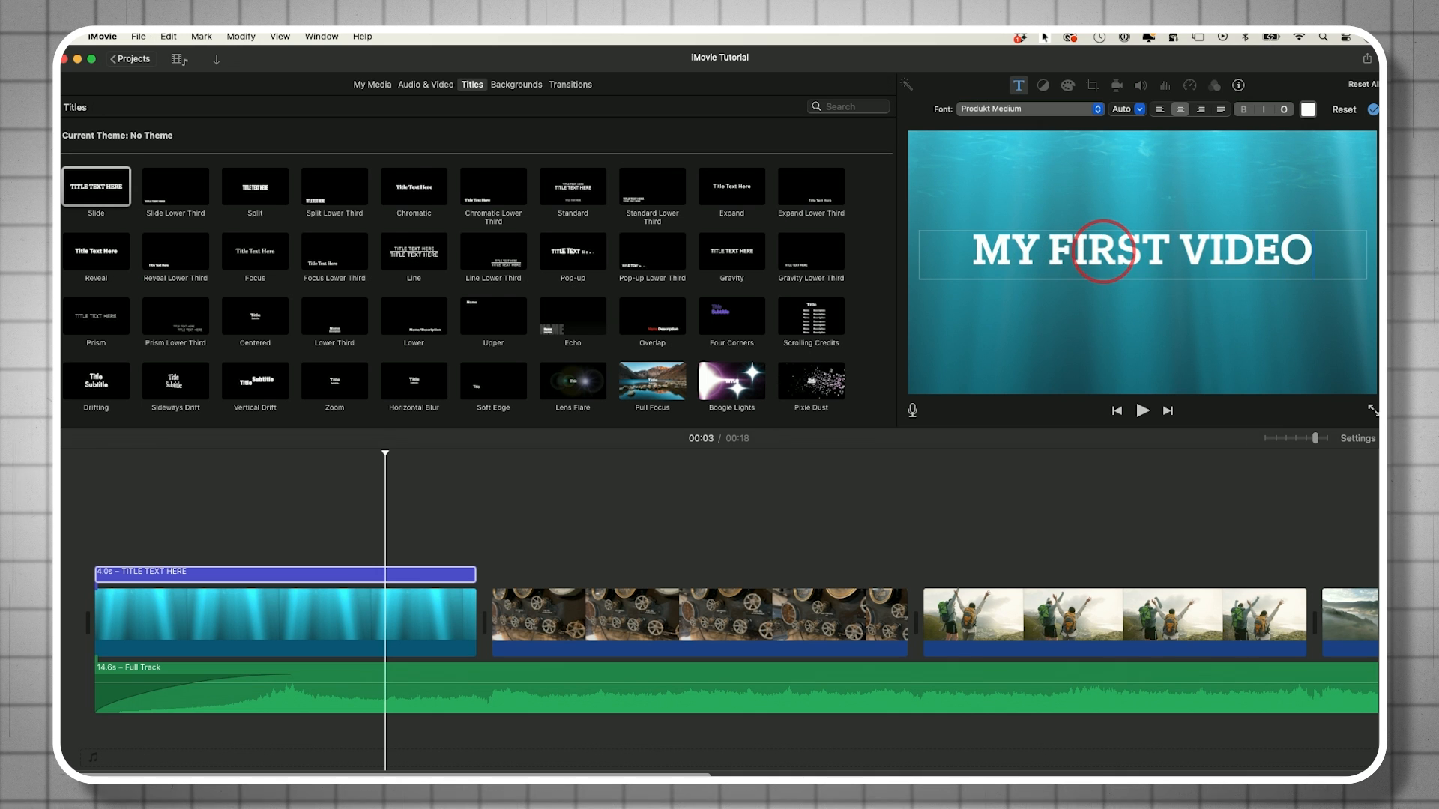
- Set the font of the "MY FIRST VIDEO" title to American Typewriter and keep the text center-aligned
drag(968, 247, 1319, 253)
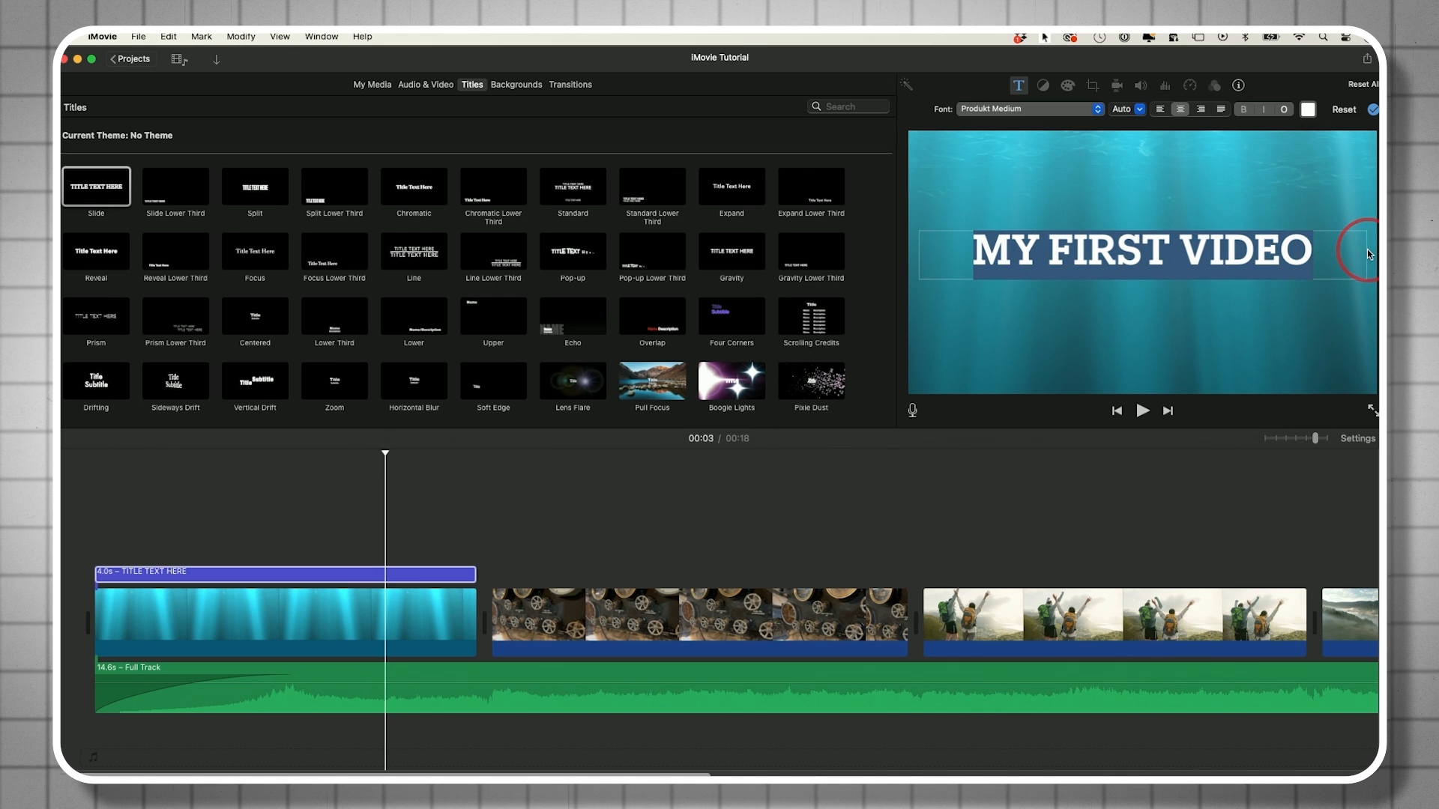
click(1047, 114)
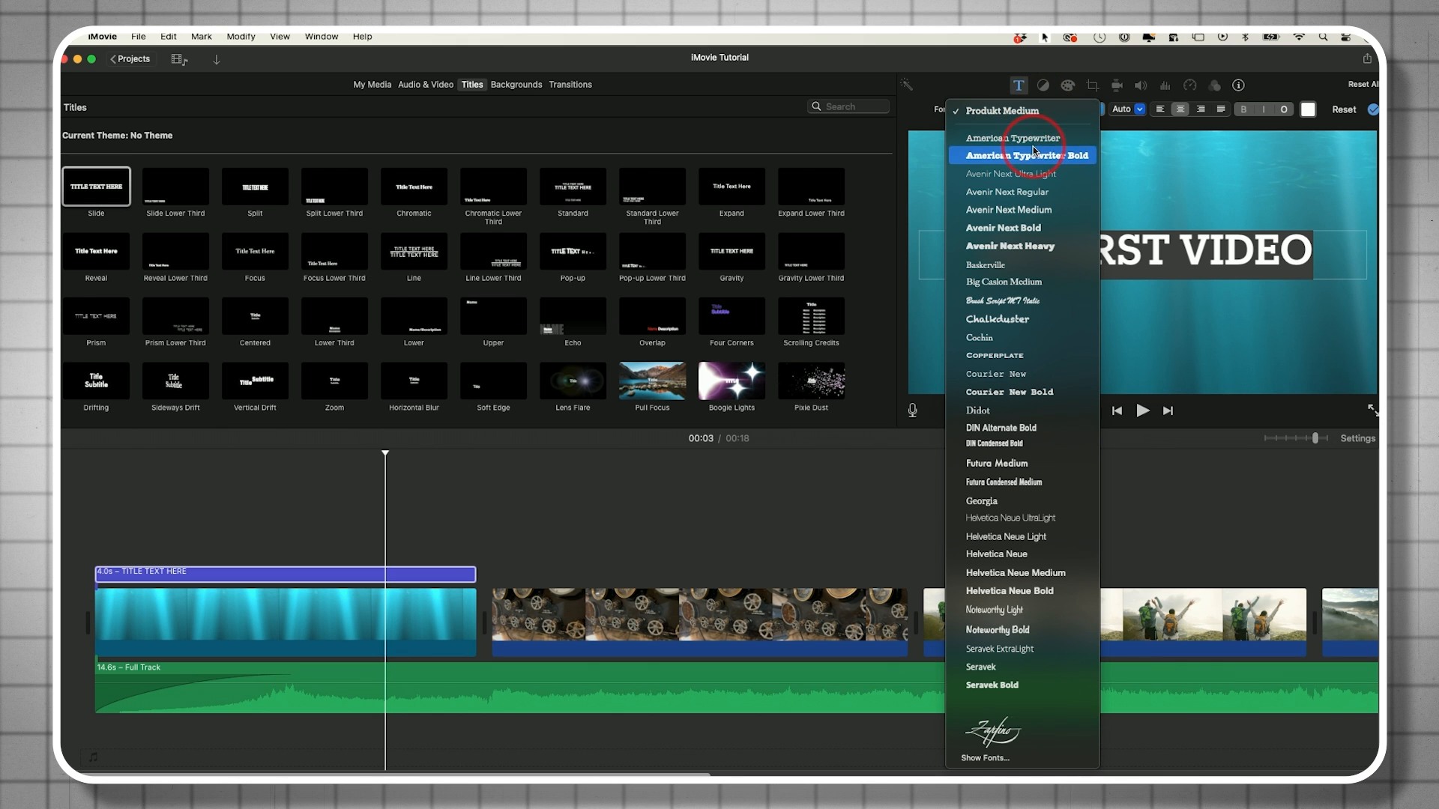
click(1035, 139)
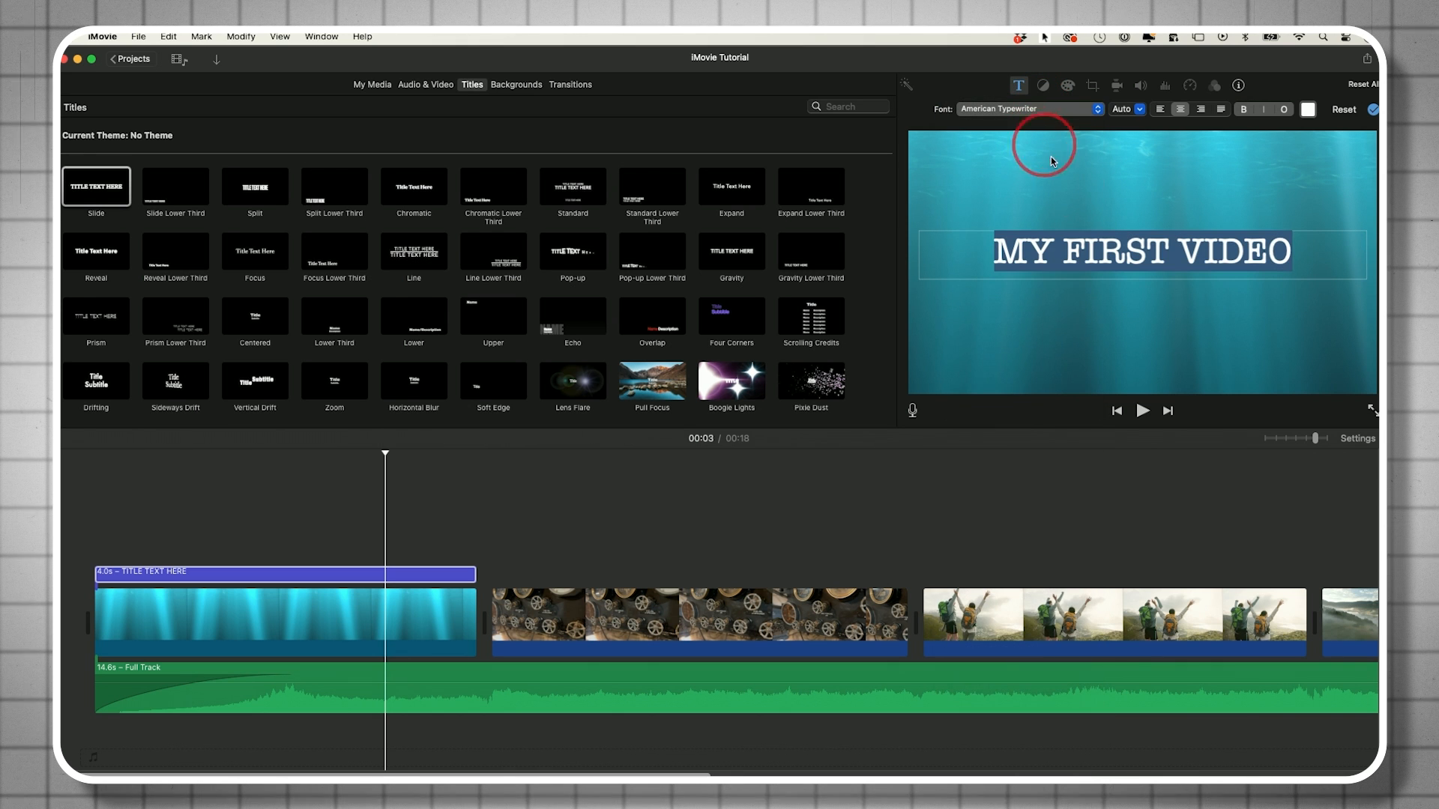
click(1068, 253)
drag(1001, 250, 1303, 261)
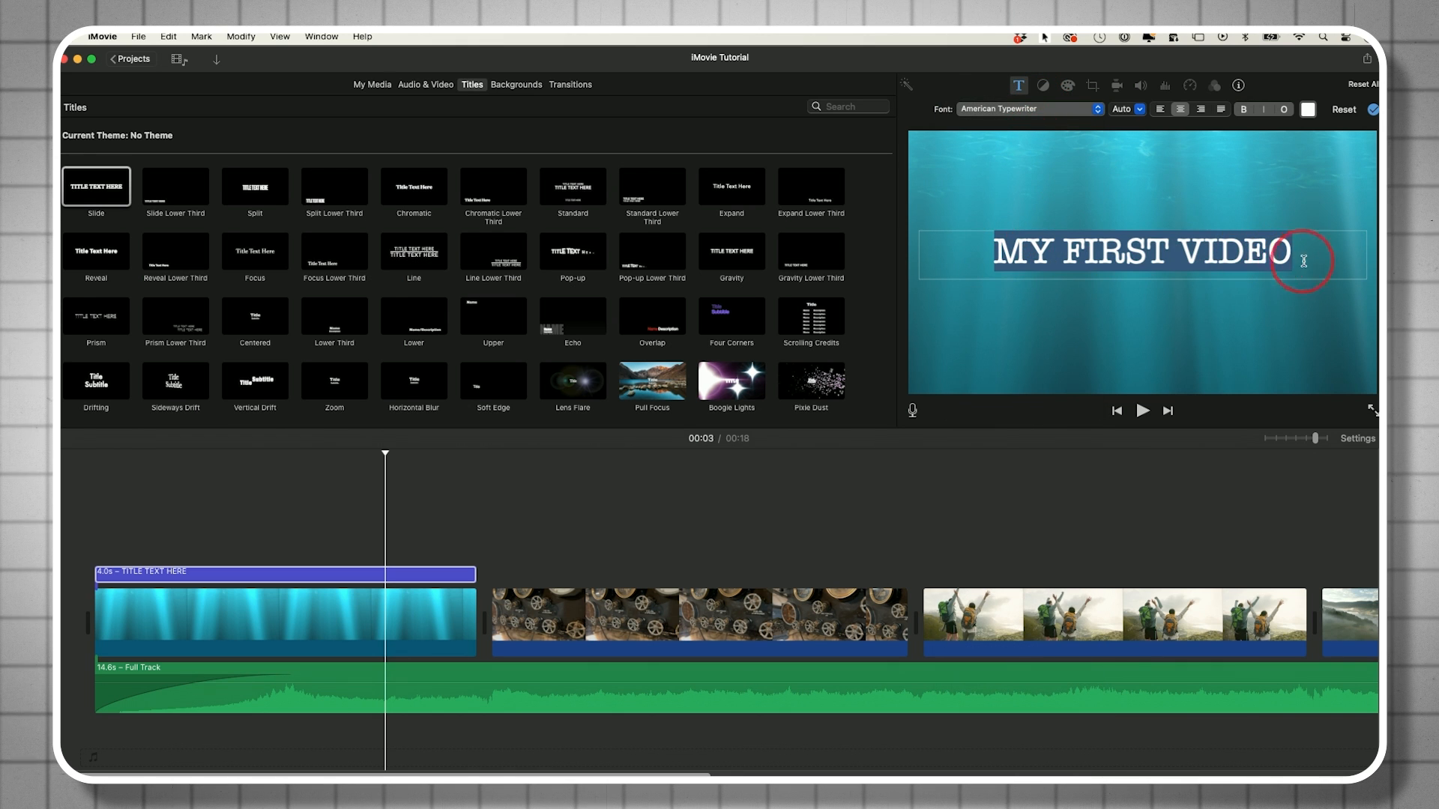
click(1202, 111)
click(1182, 111)
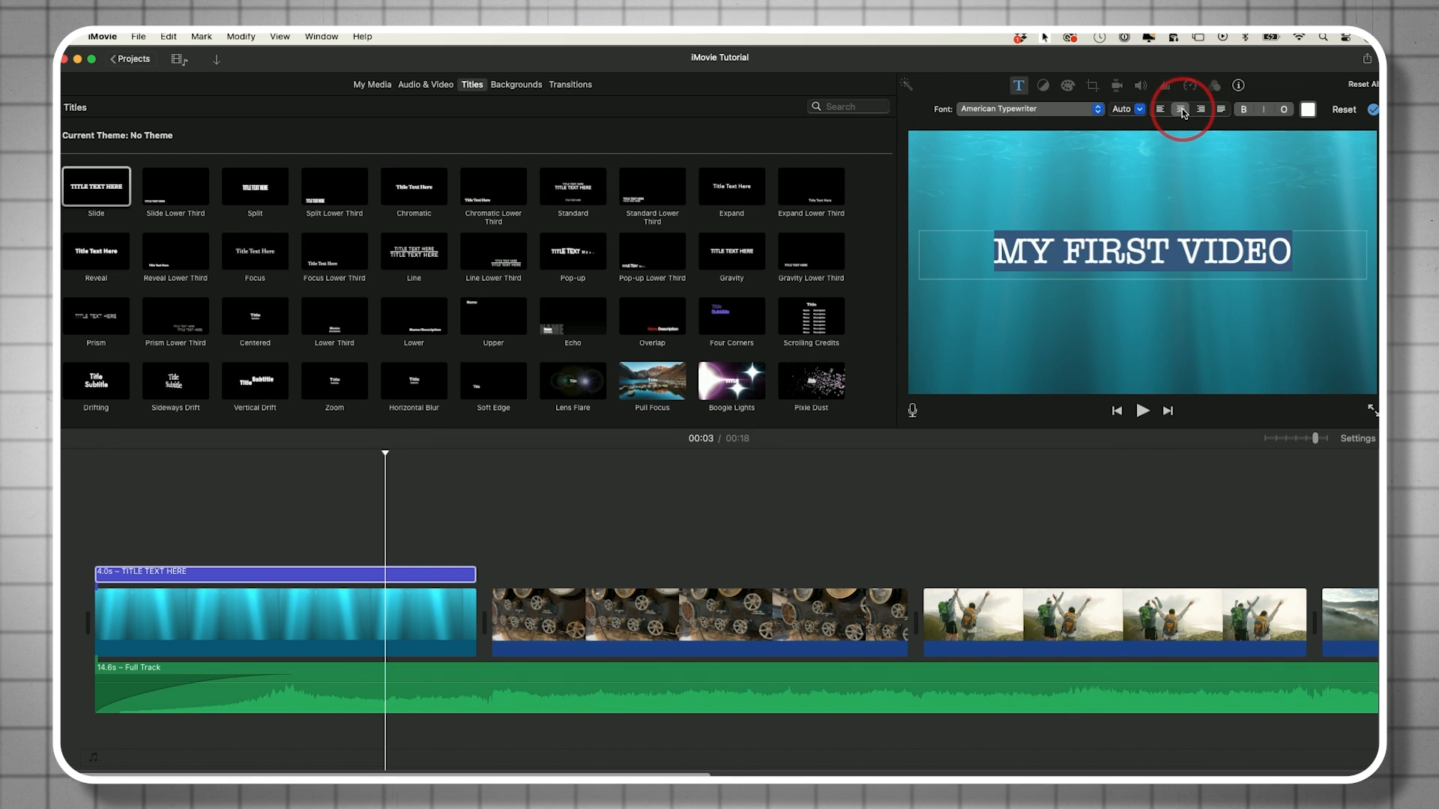
- Change the title's text color to a dark red using the color wheel and its brightness setting
click(1308, 110)
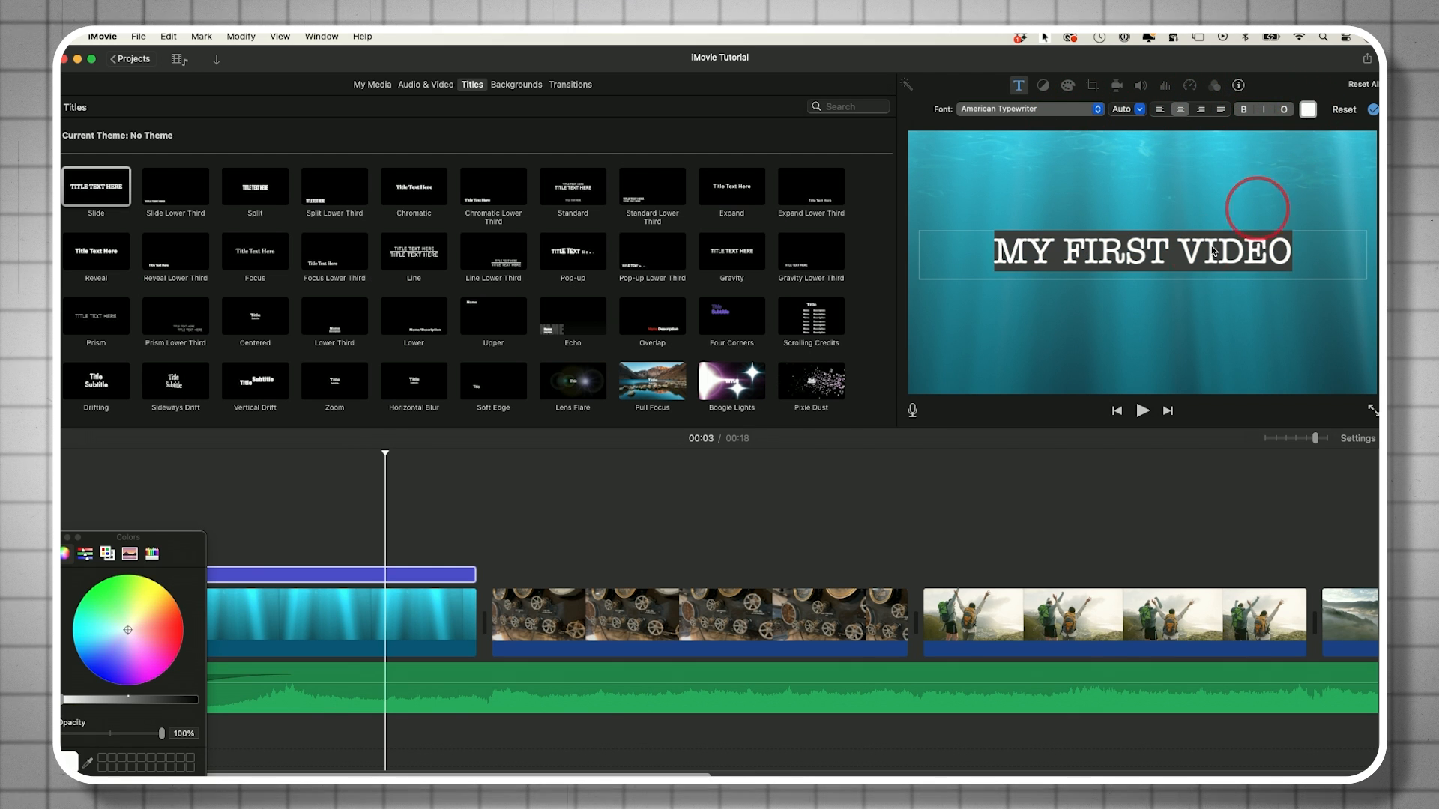
drag(173, 546, 969, 218)
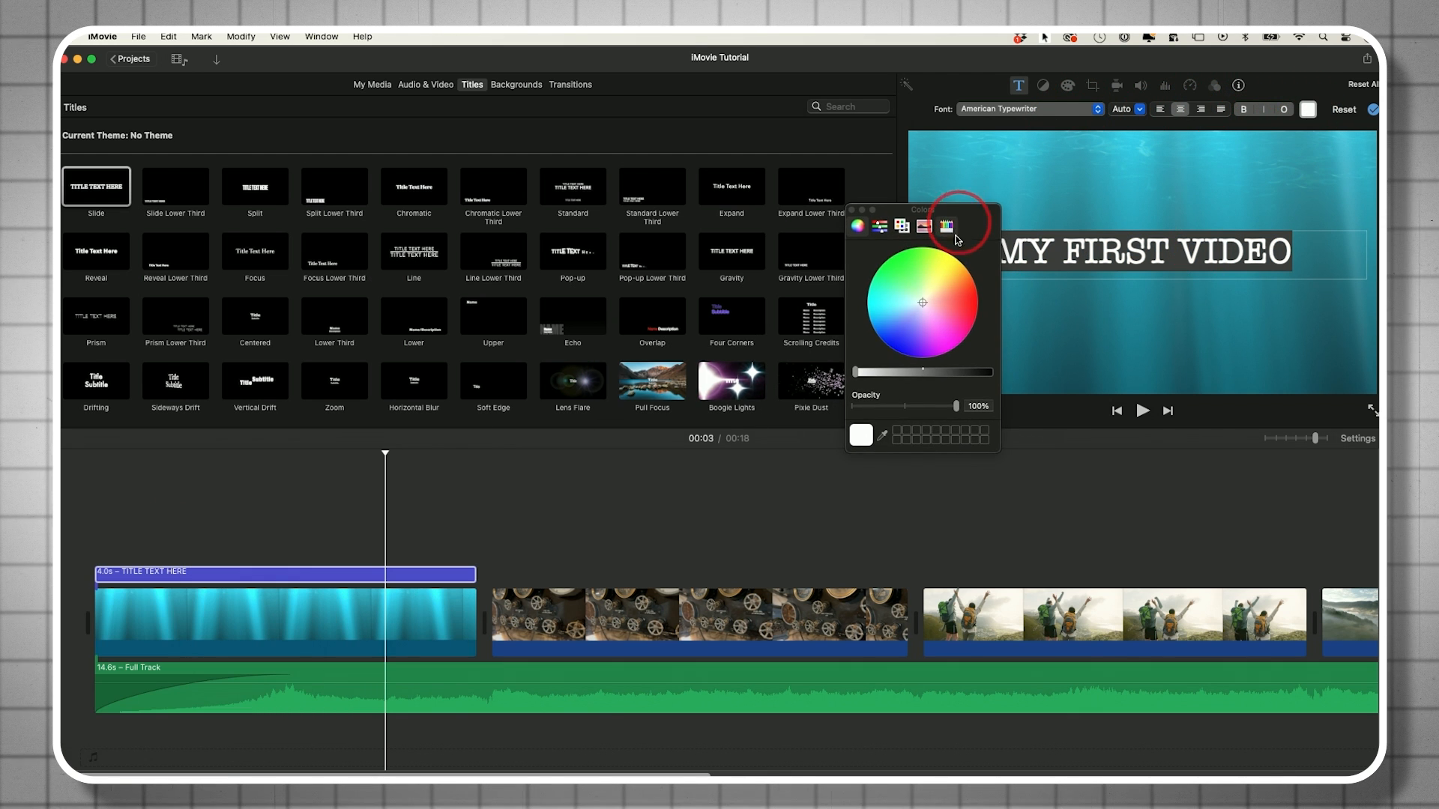
click(895, 348)
click(933, 309)
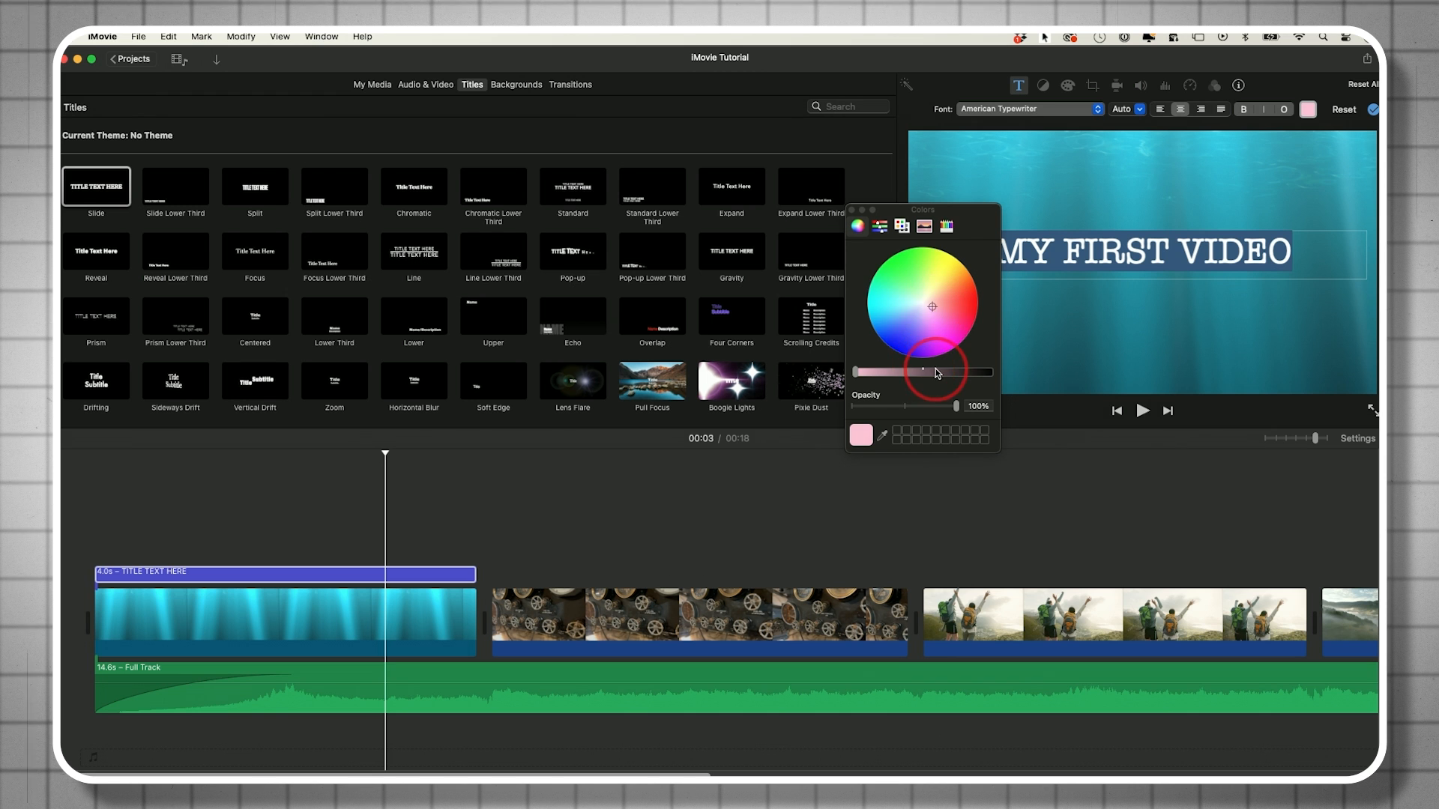
drag(936, 373, 968, 375)
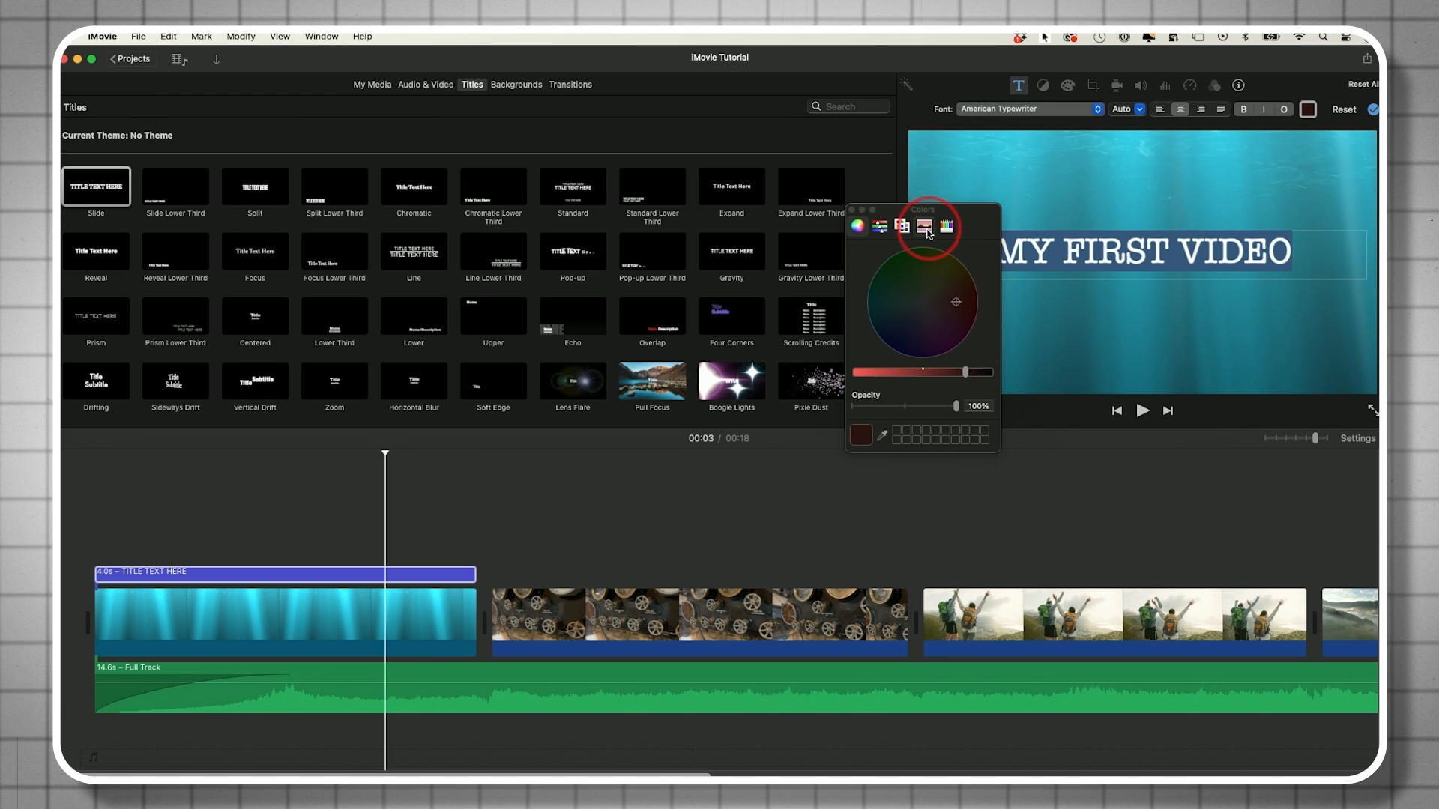
- Close the color picker, then try right and left alignment on the "MY FIRST VIDEO" title and set it back to center
click(852, 210)
click(1137, 262)
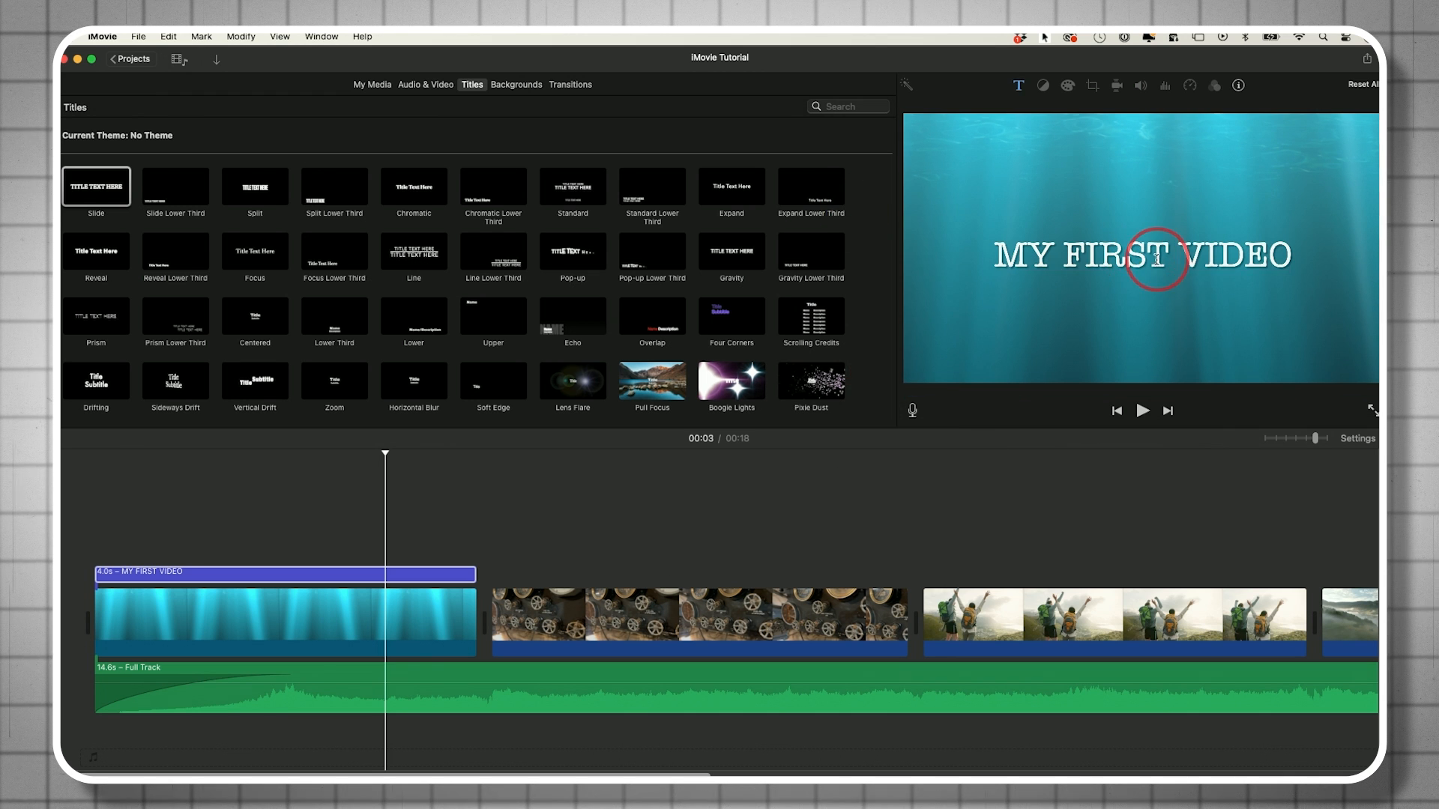
click(1115, 247)
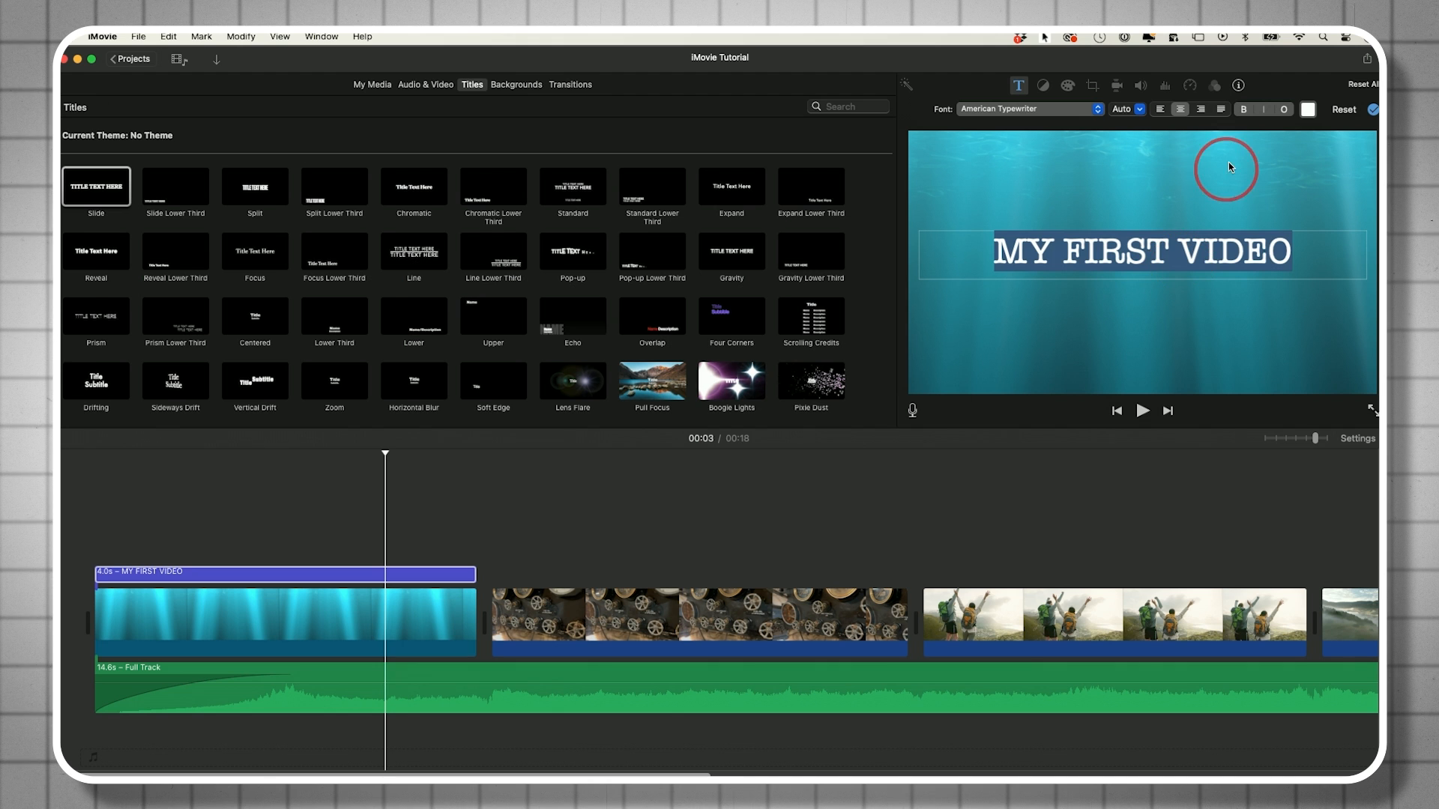
click(1200, 110)
click(1160, 109)
click(1181, 110)
- Slightly adjust the saturation and color temperature of the valve-and-gauge clip with color correction
click(705, 608)
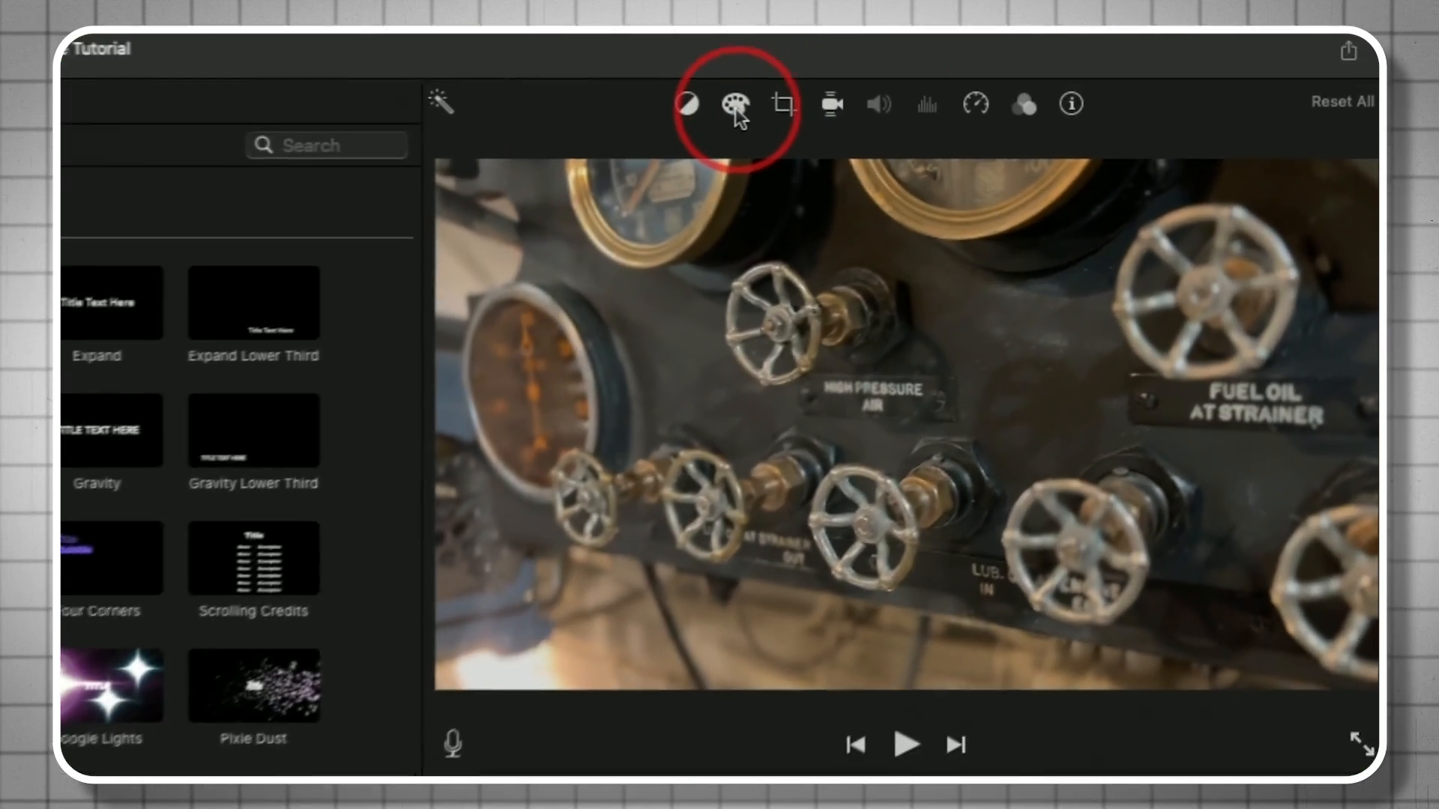
click(736, 109)
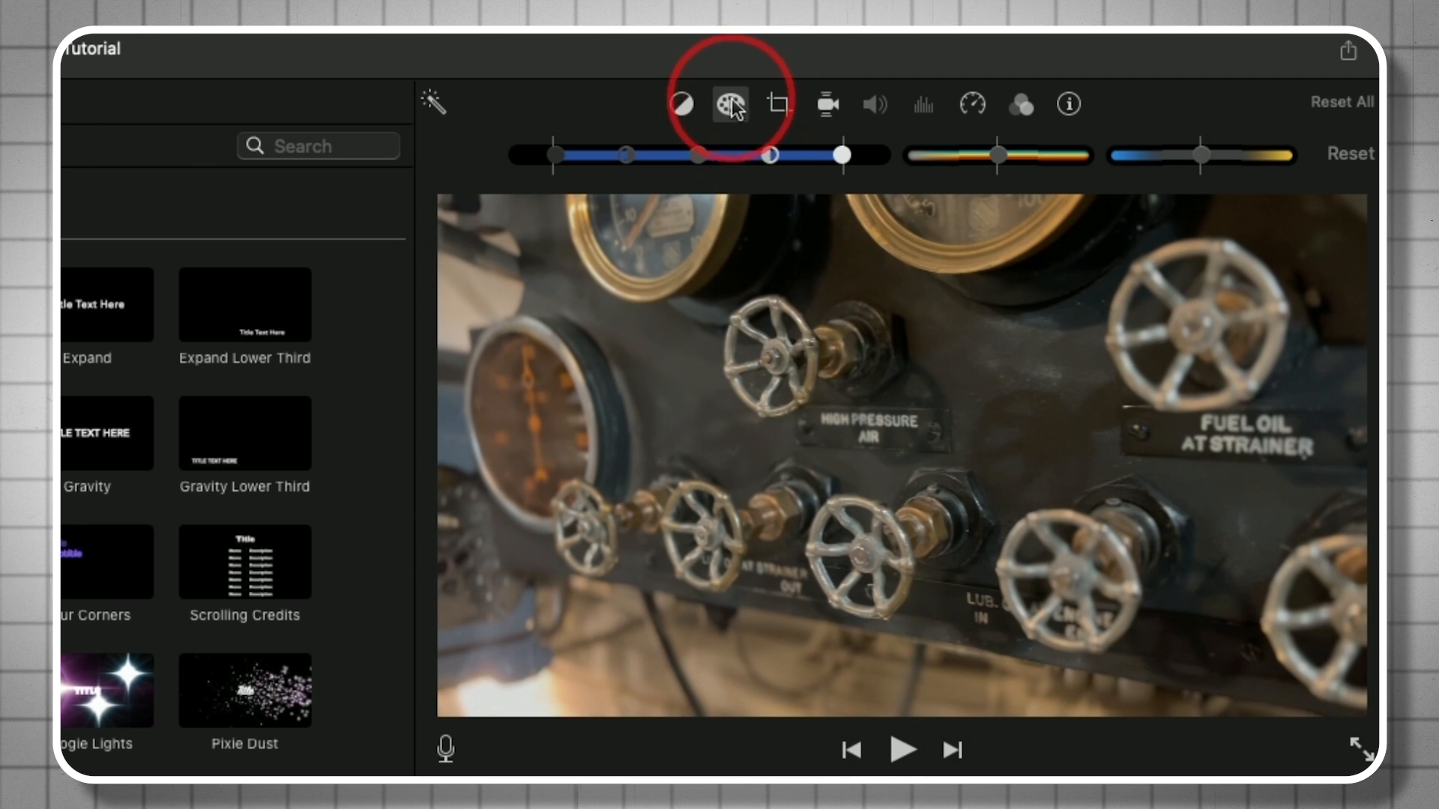
mouse_move(1000, 157)
mouse_down()
mouse_move(898, 153)
mouse_move(1070, 161)
mouse_move(1005, 161)
mouse_up()
mouse_move(1194, 154)
mouse_down()
mouse_move(1160, 161)
mouse_move(1285, 159)
mouse_move(1196, 155)
mouse_up()
- Browse the clip filters available for the valve-and-gauge clip, including Noir
click(1022, 107)
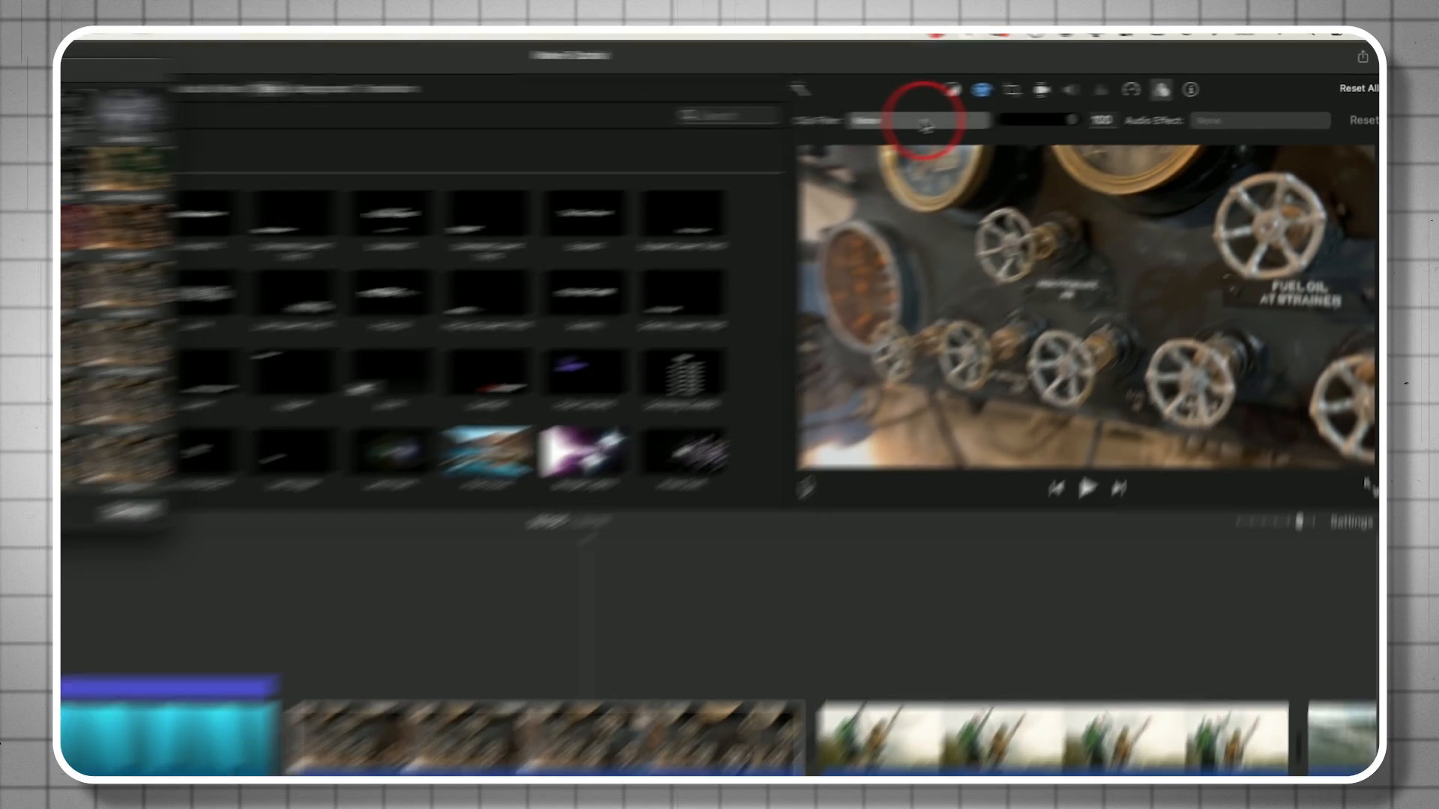
click(632, 153)
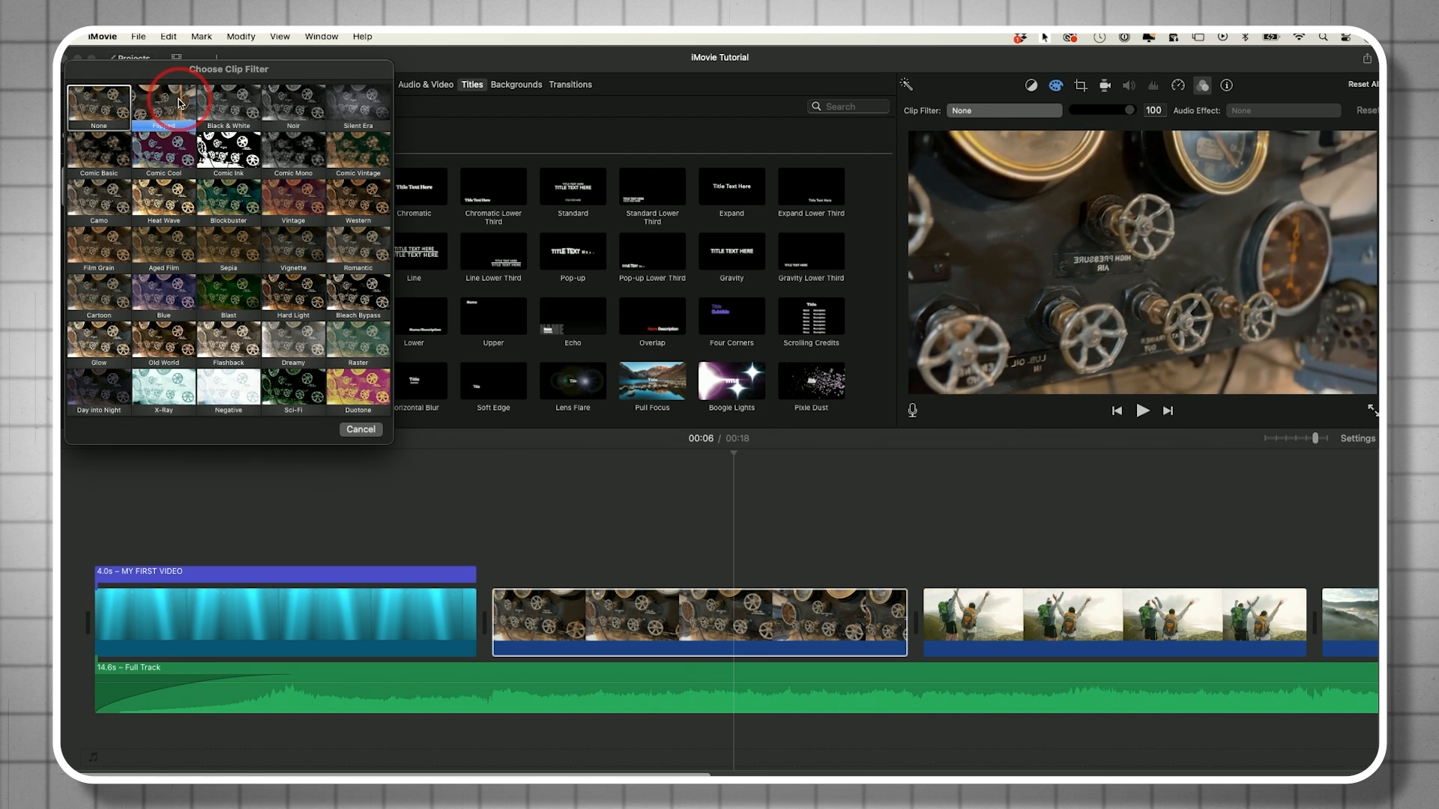
click(293, 107)
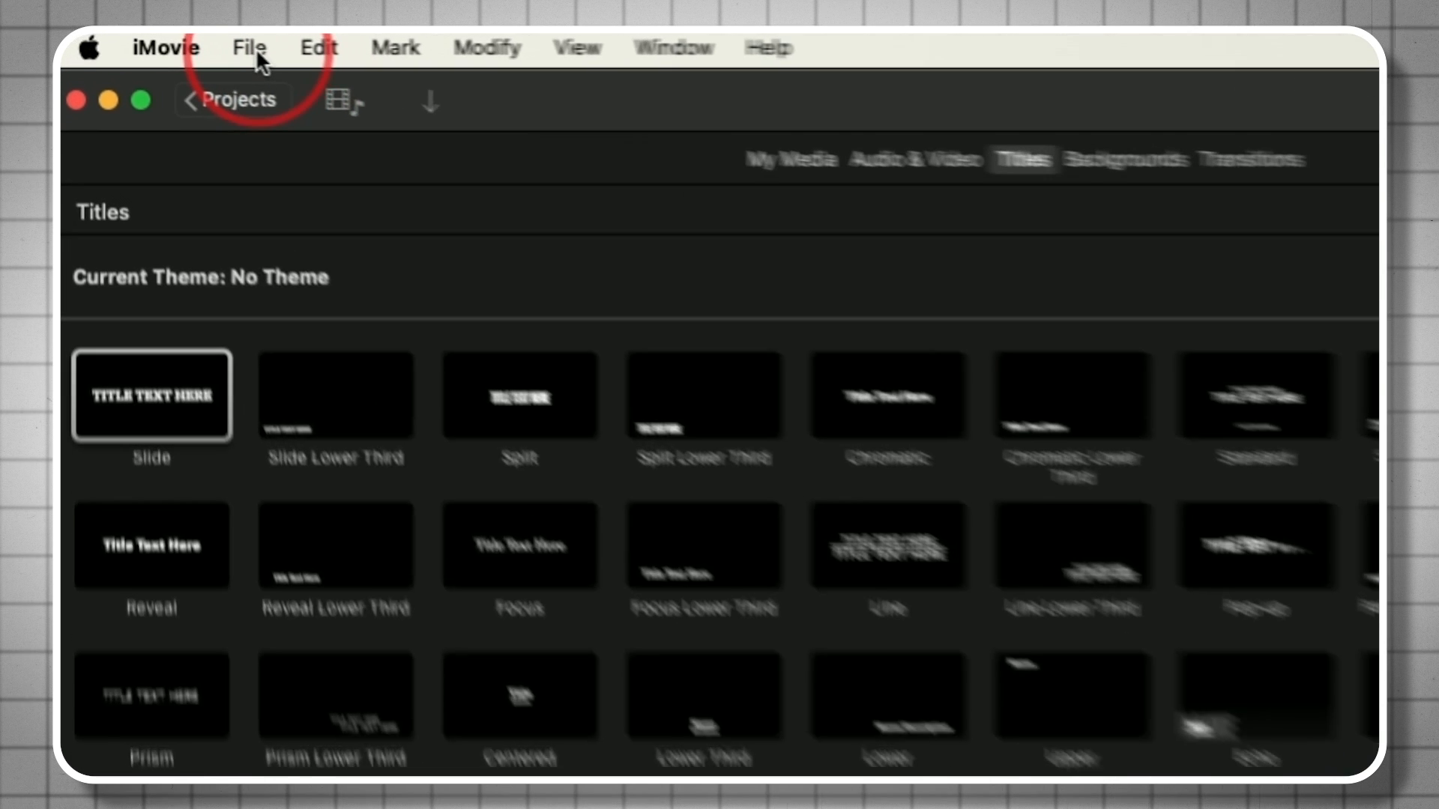
- Start sharing the movie as a file and review the description and the Video and Audio format in the export settings
click(144, 36)
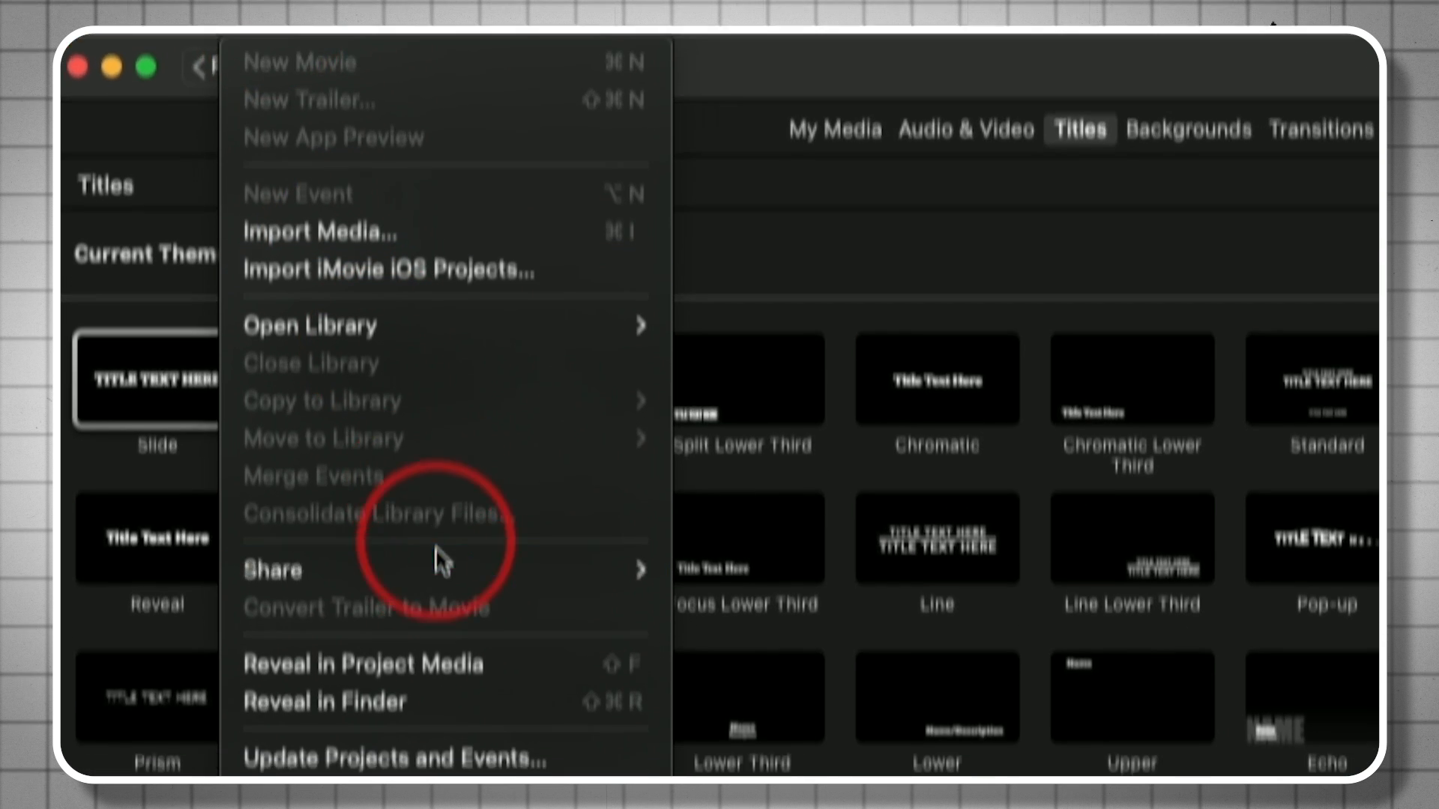
mouse_move(438, 566)
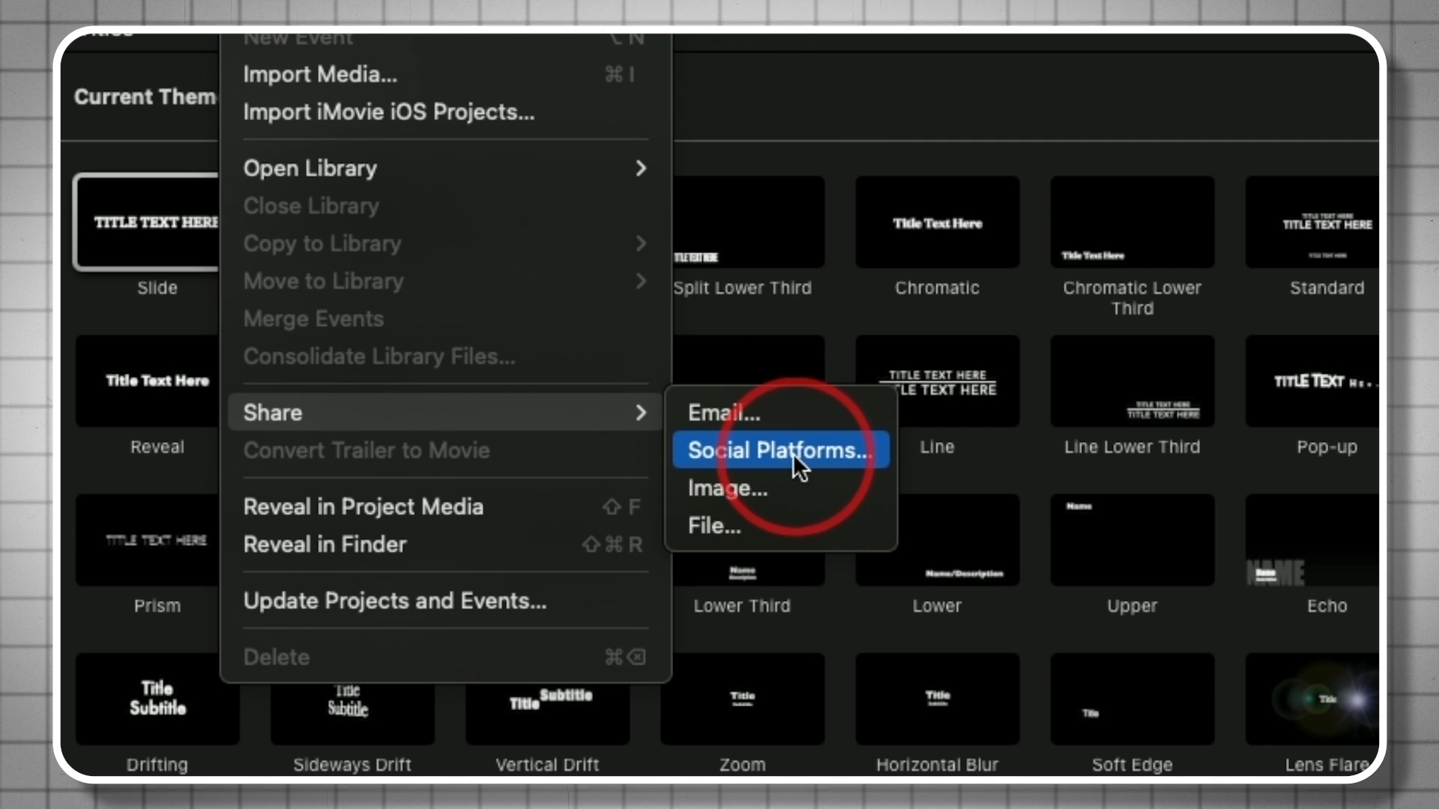
click(790, 523)
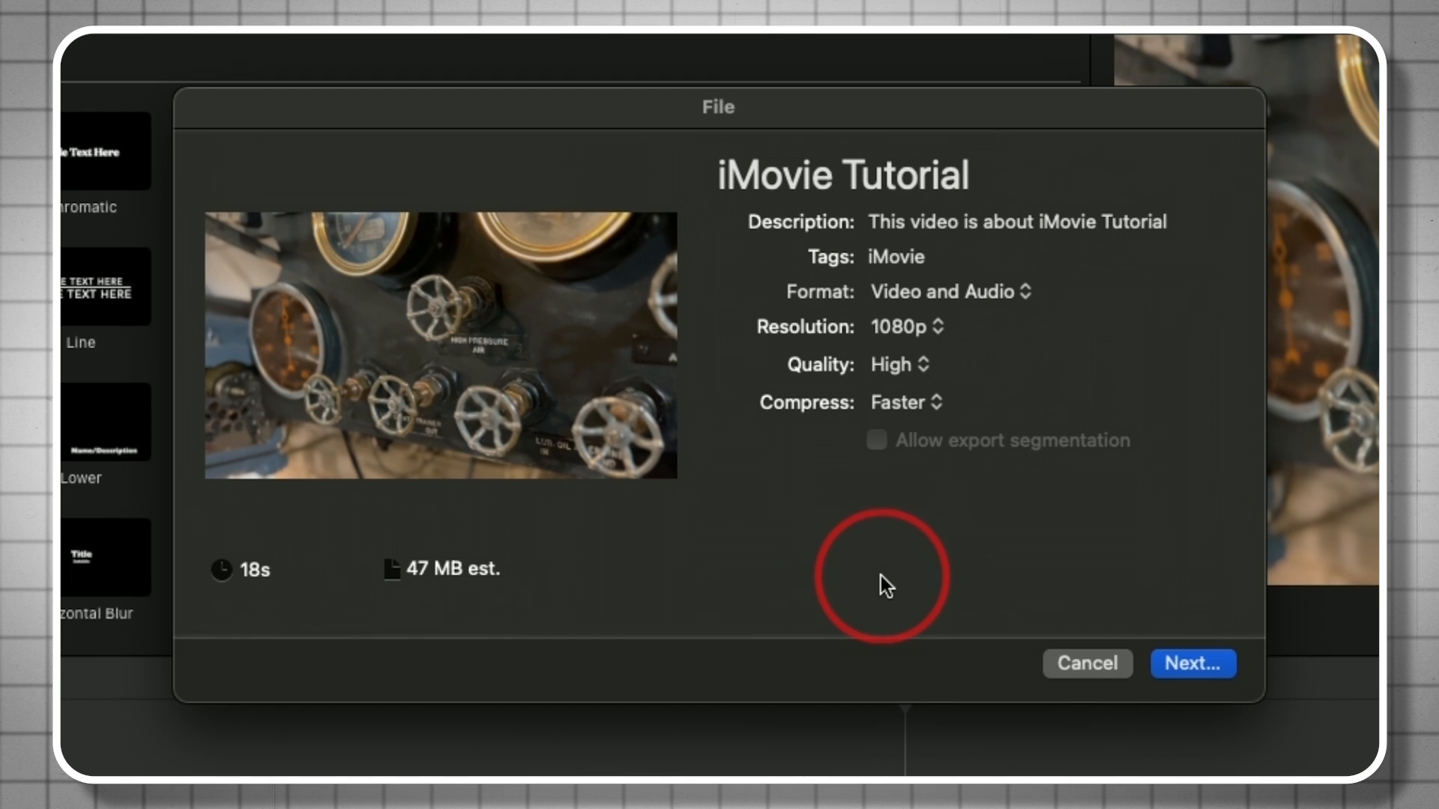
click(936, 222)
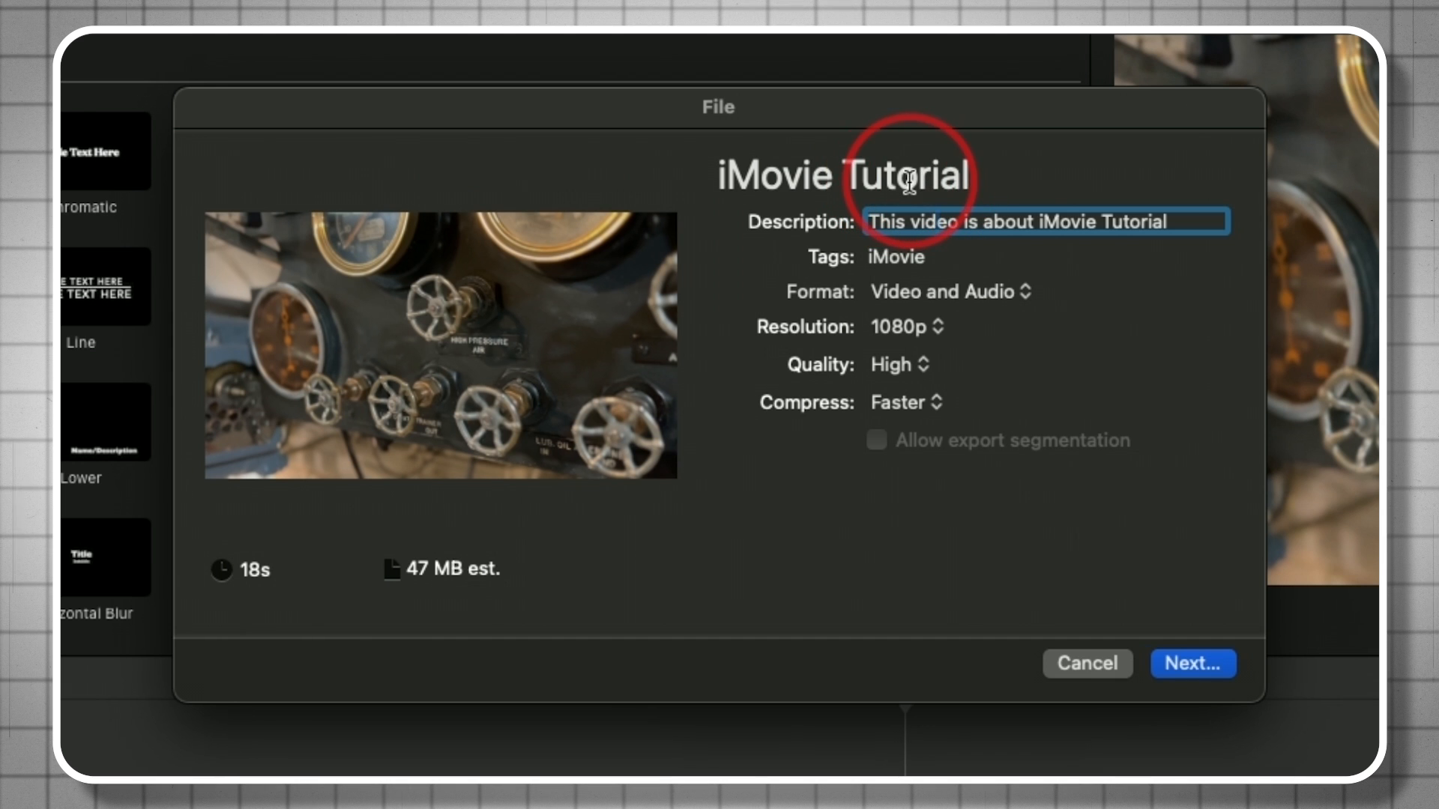
click(913, 293)
click(987, 292)
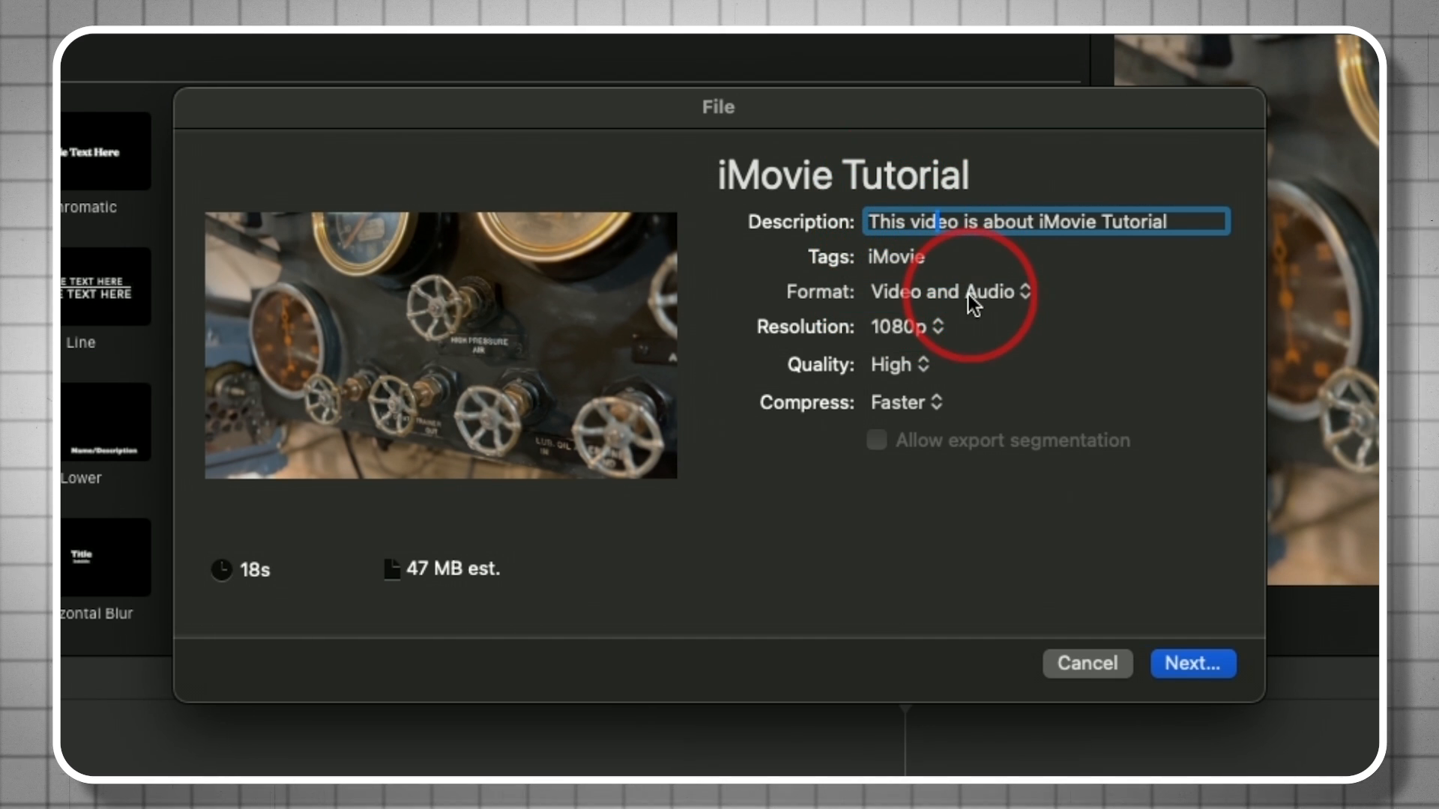
- Keep the export resolution at 1080p and quality at High, and set the compression to Better Quality
click(912, 328)
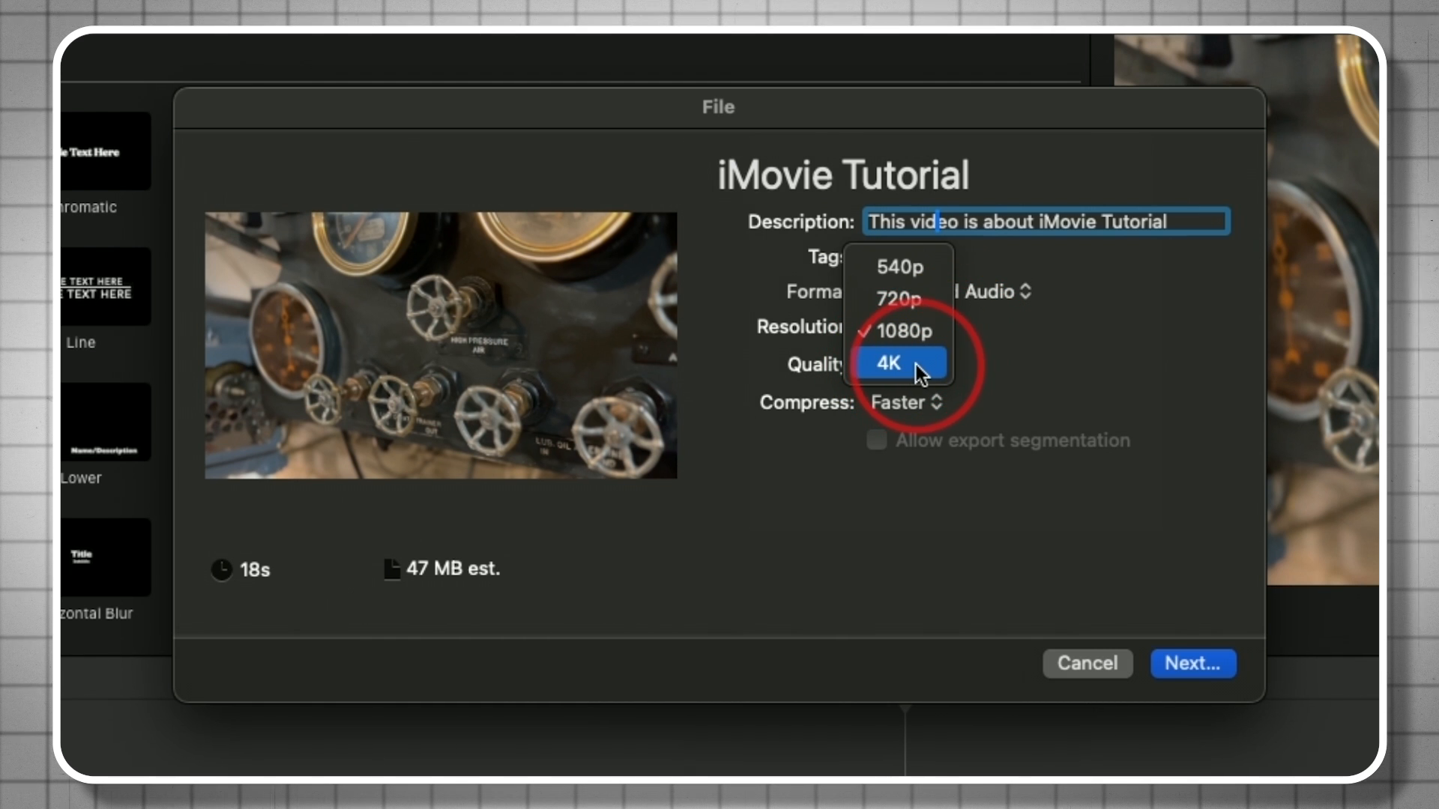
click(1008, 326)
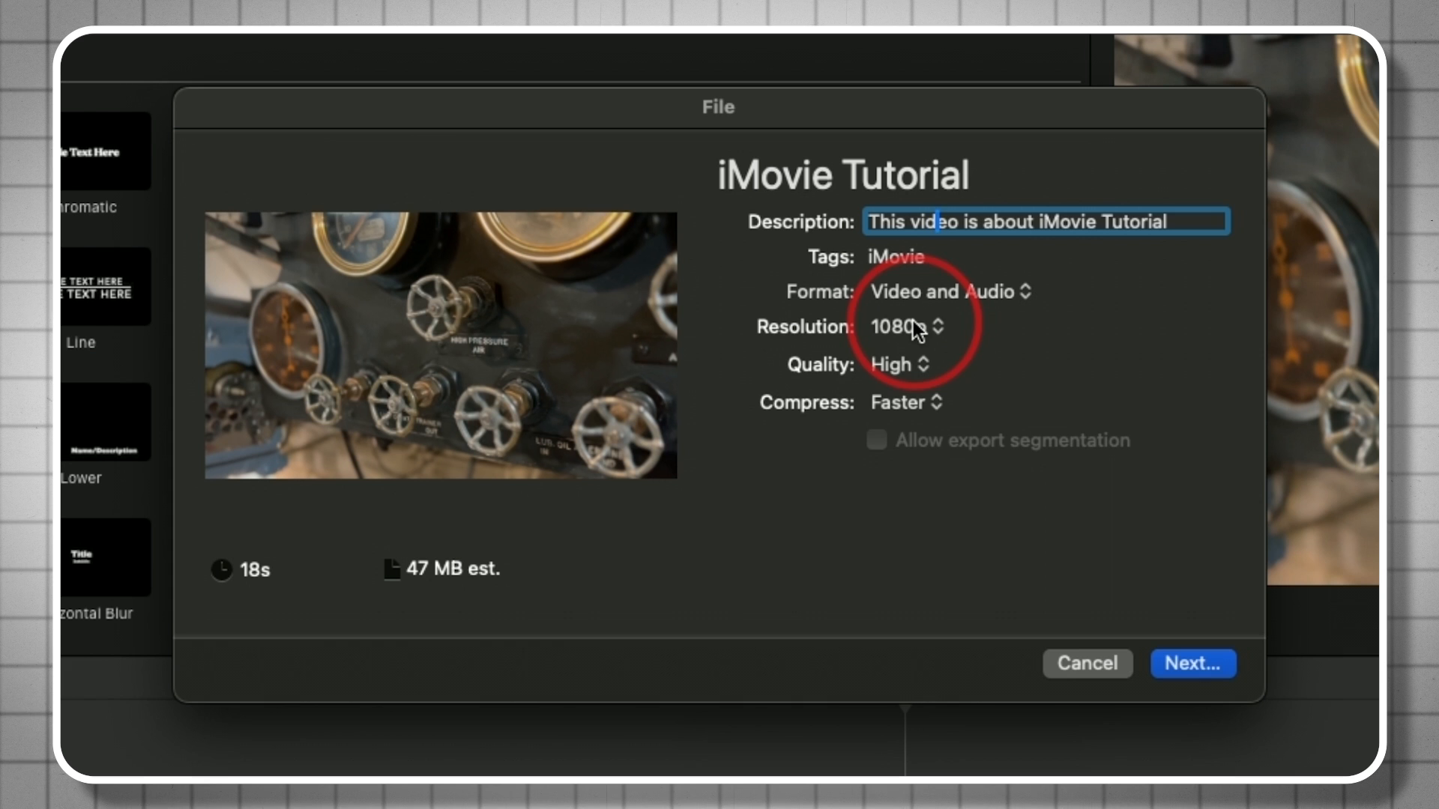
click(897, 365)
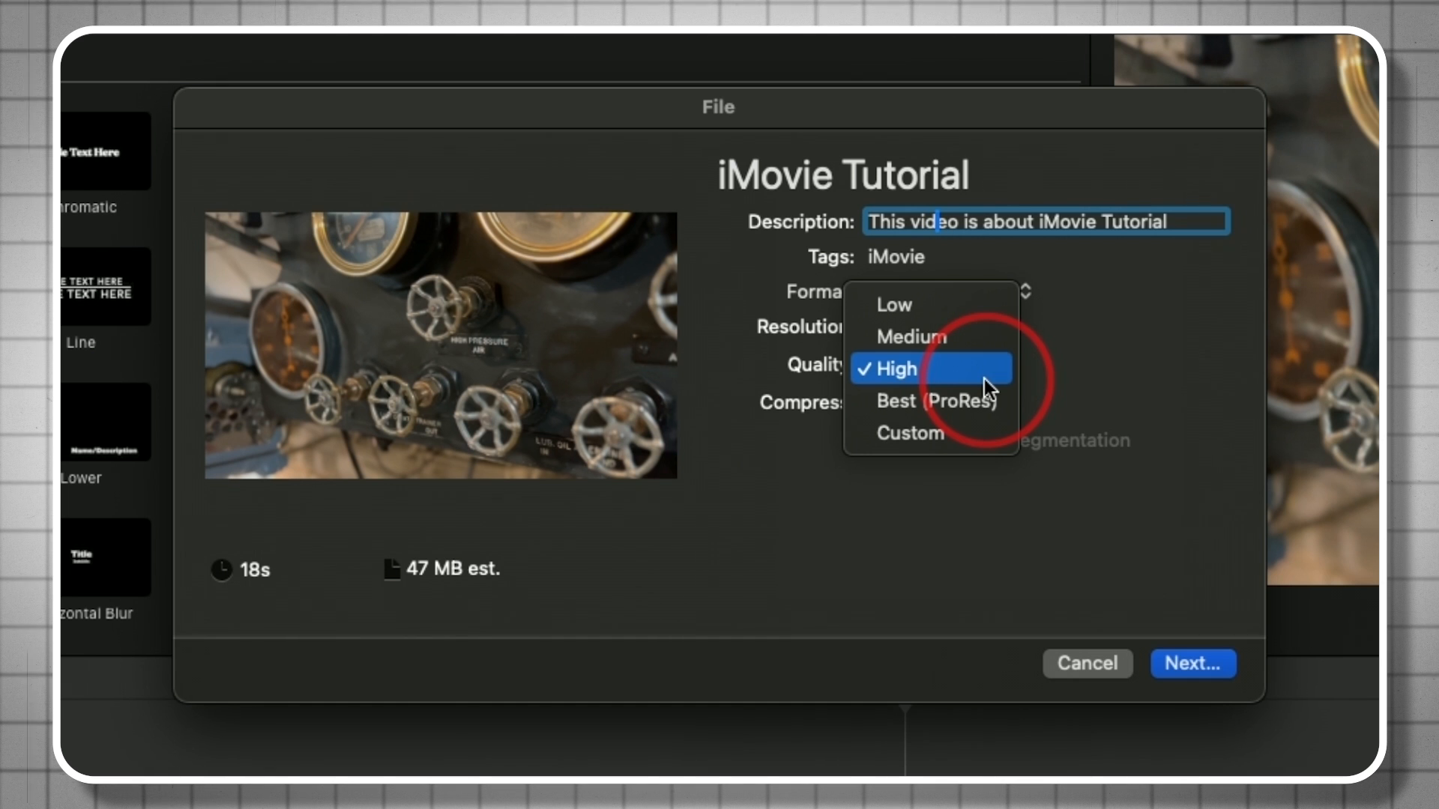
click(896, 404)
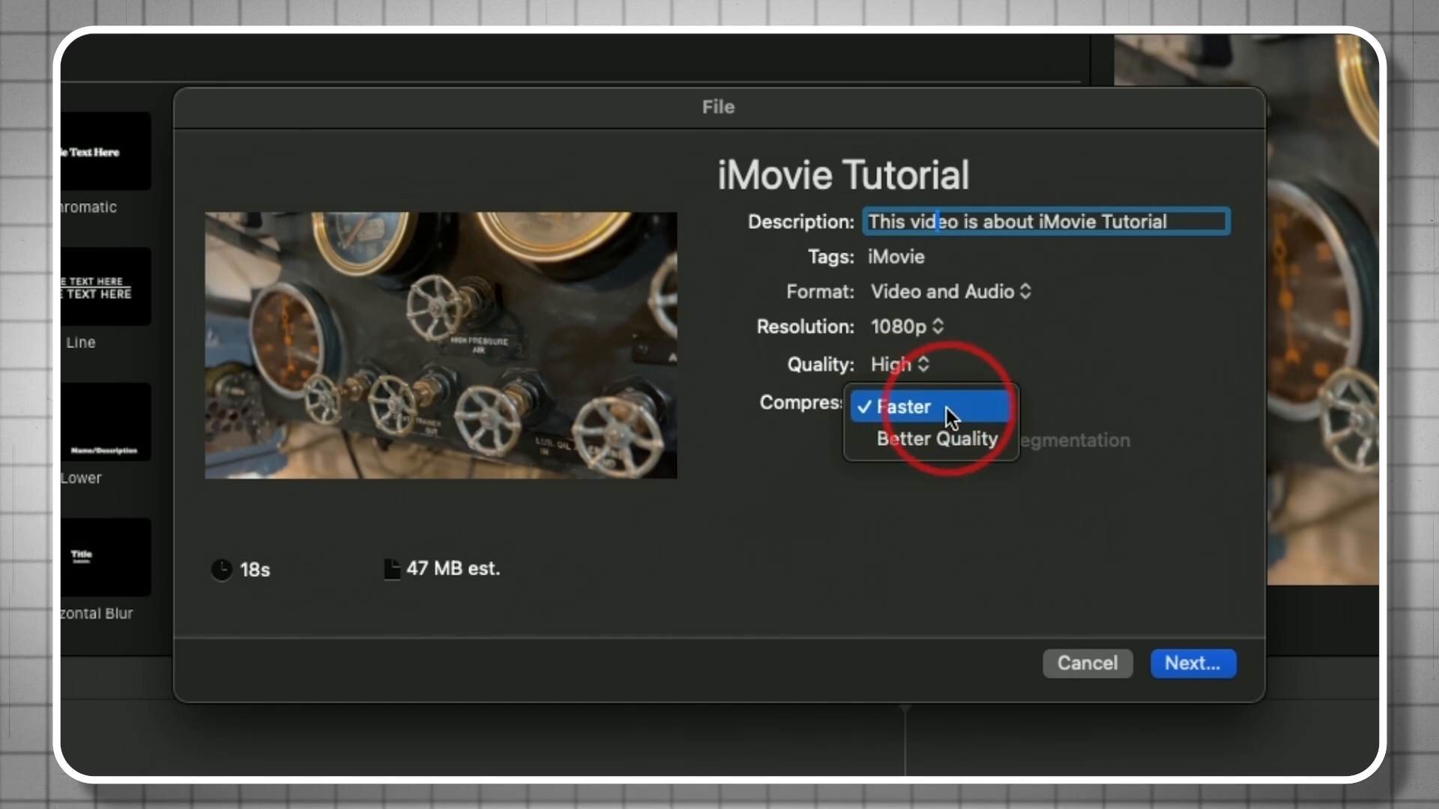
click(941, 442)
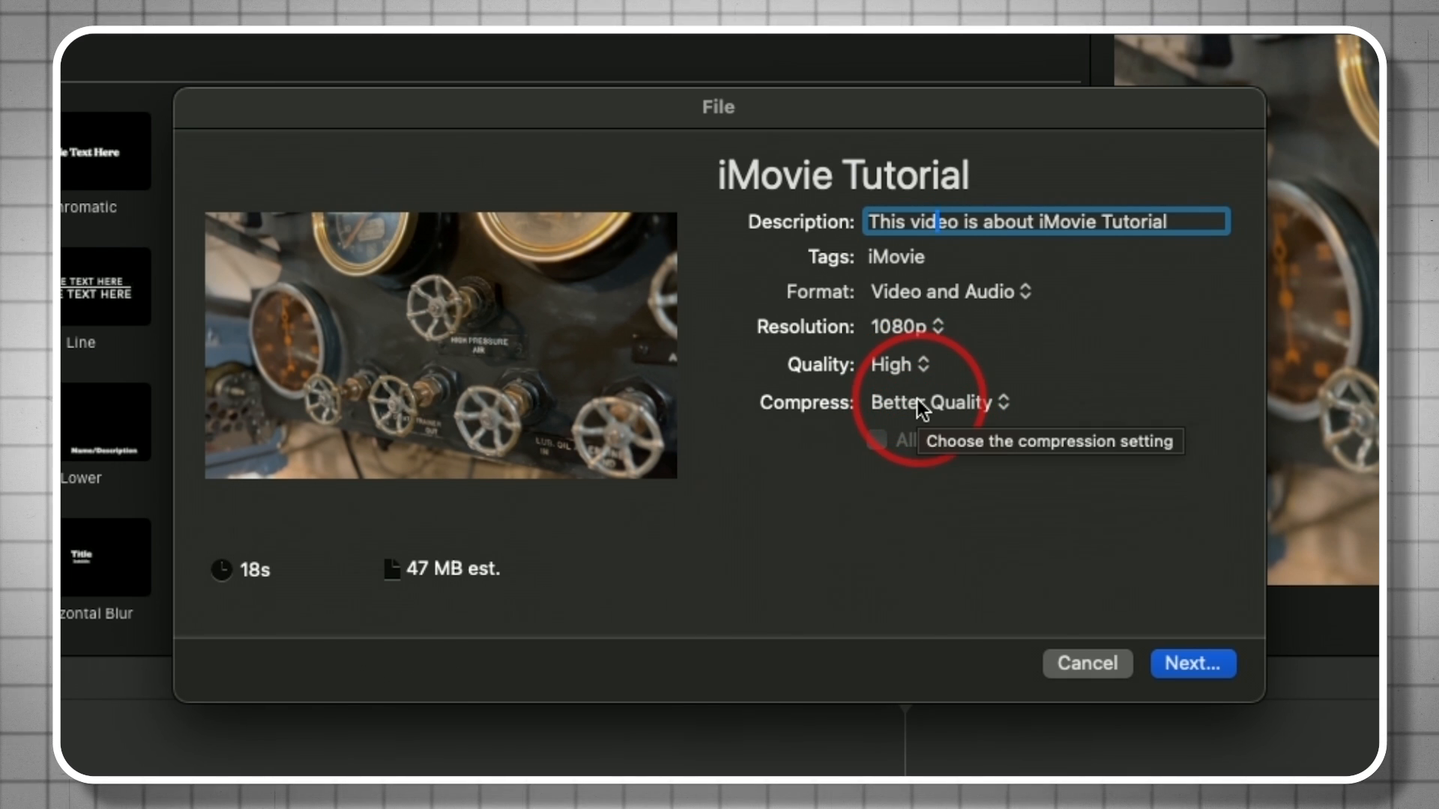
click(917, 402)
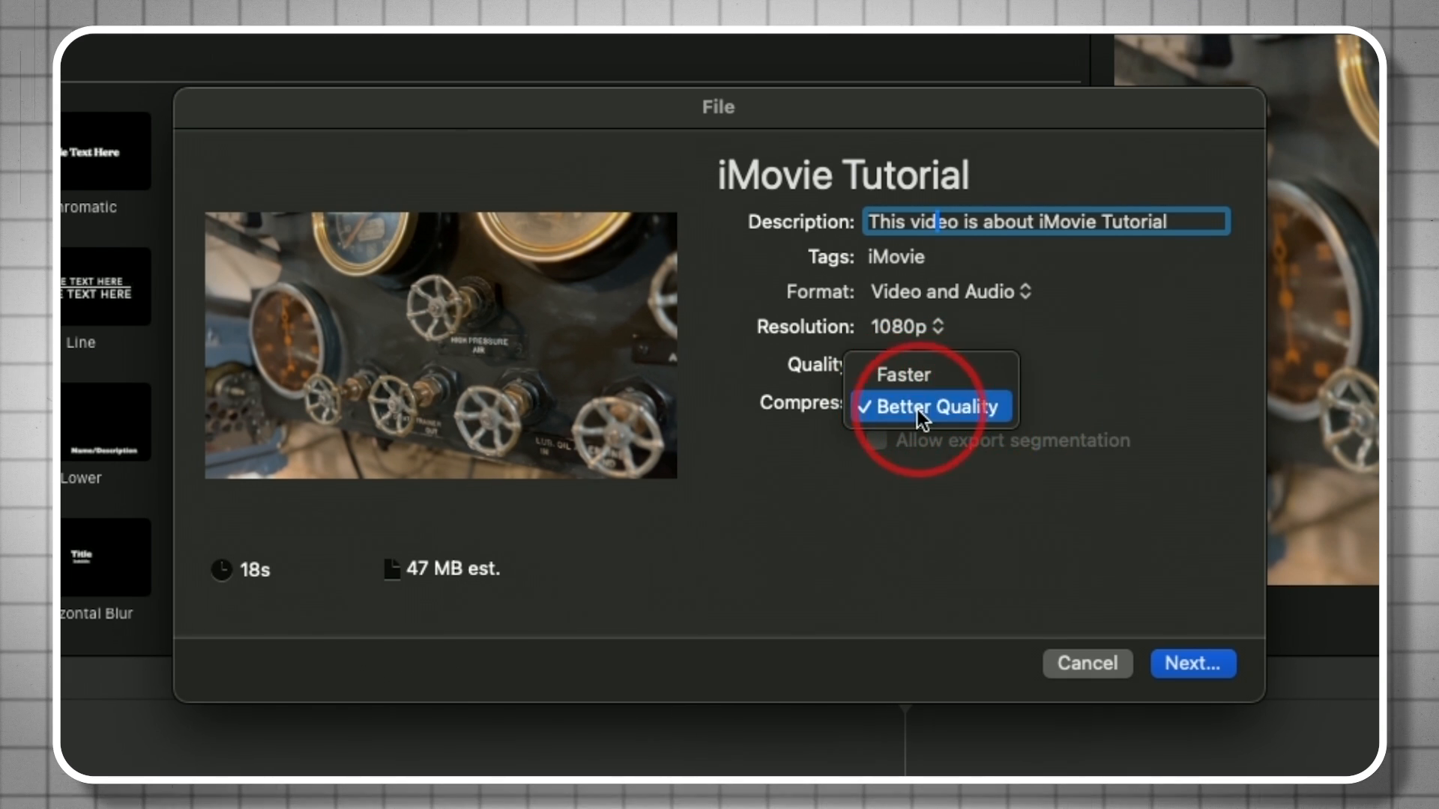
click(917, 409)
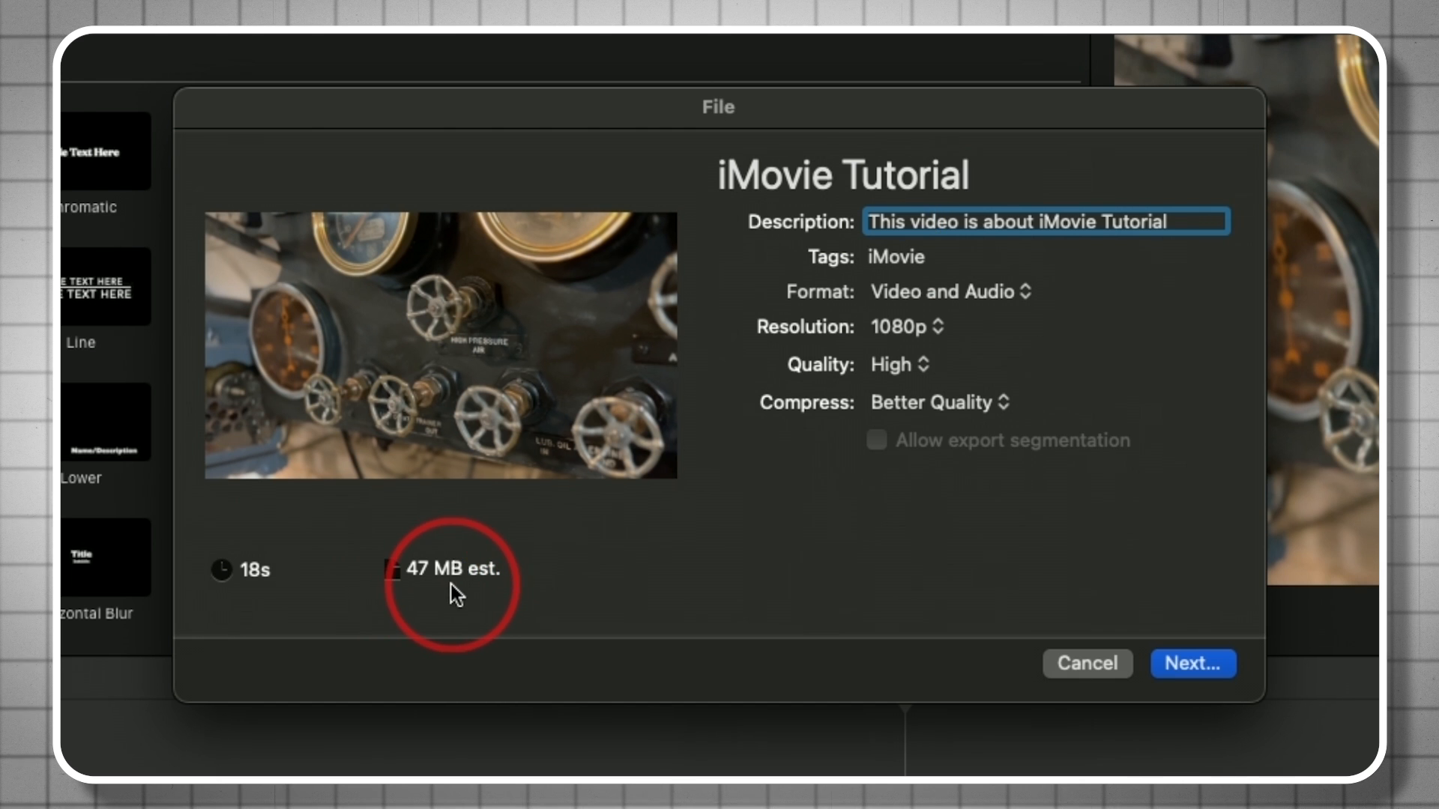
- Proceed to saving the export and choose the Media folder on the Desktop as its location
click(1192, 664)
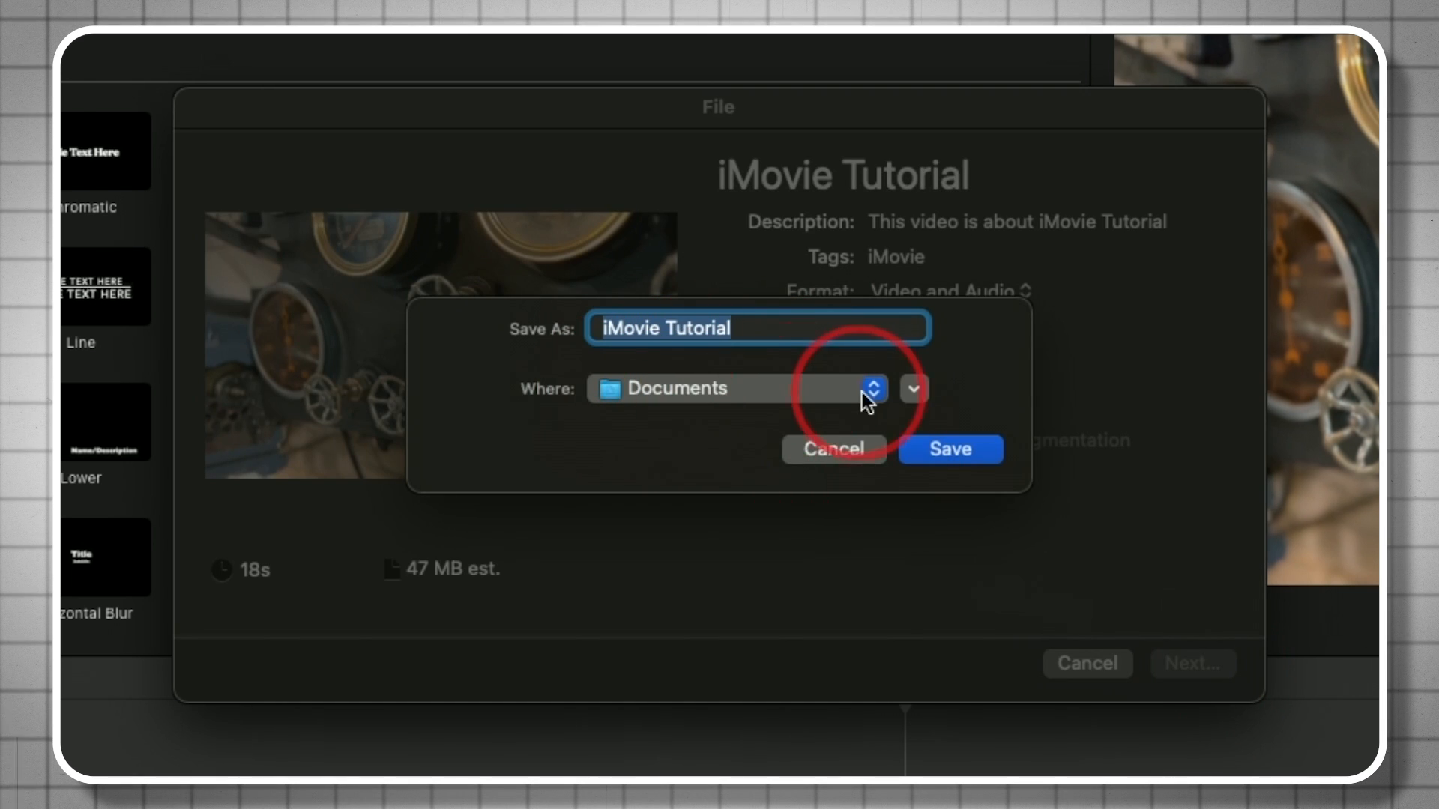
click(816, 388)
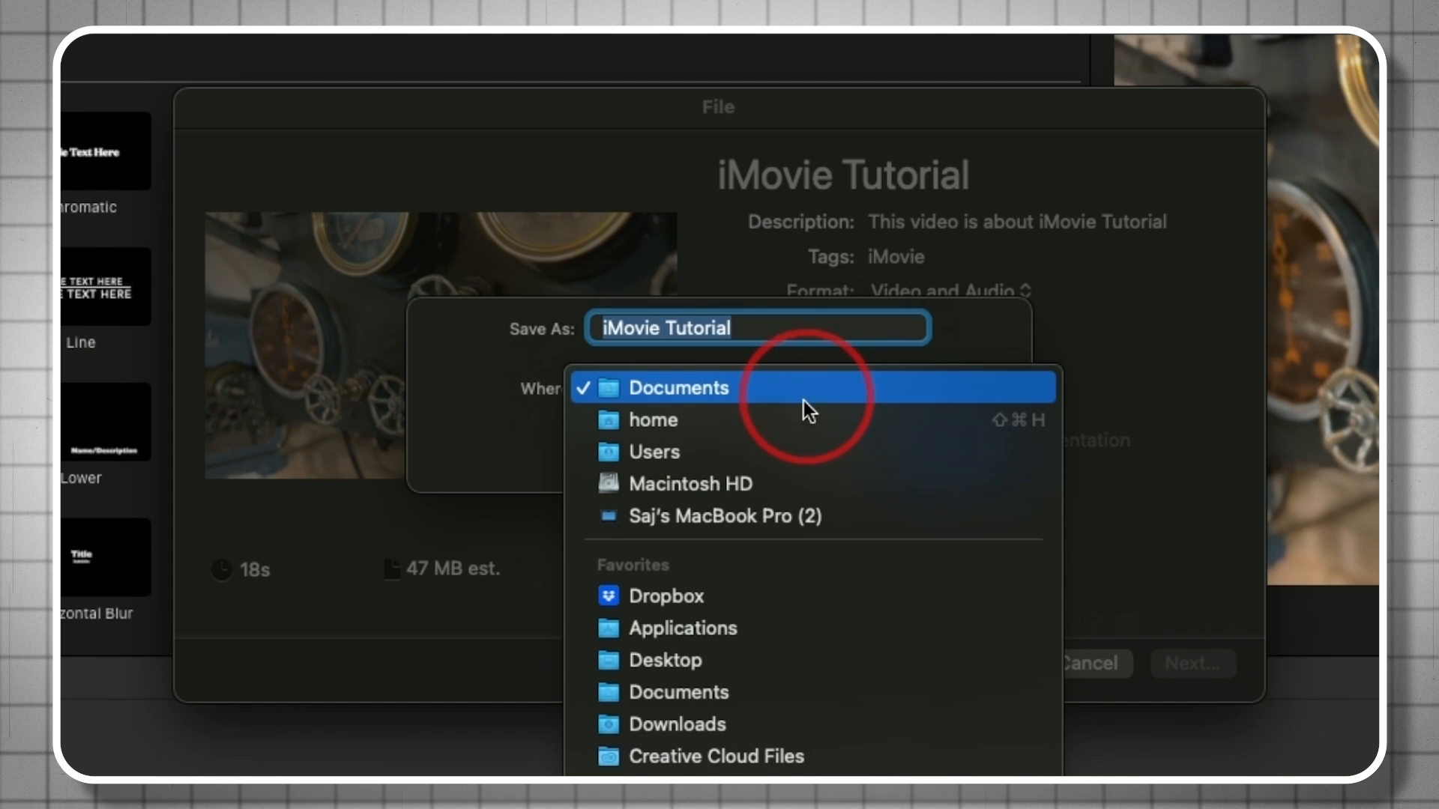
click(738, 658)
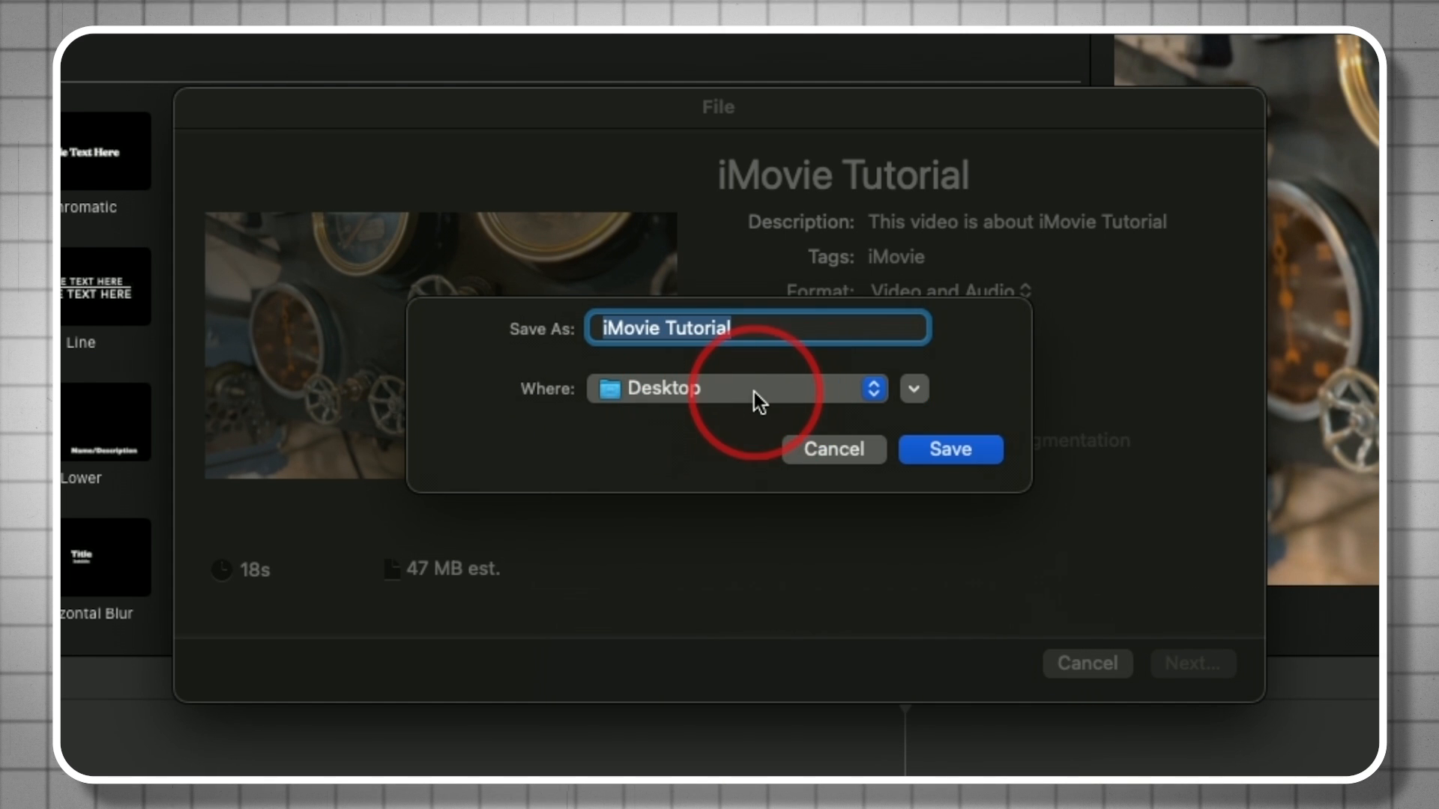
click(914, 390)
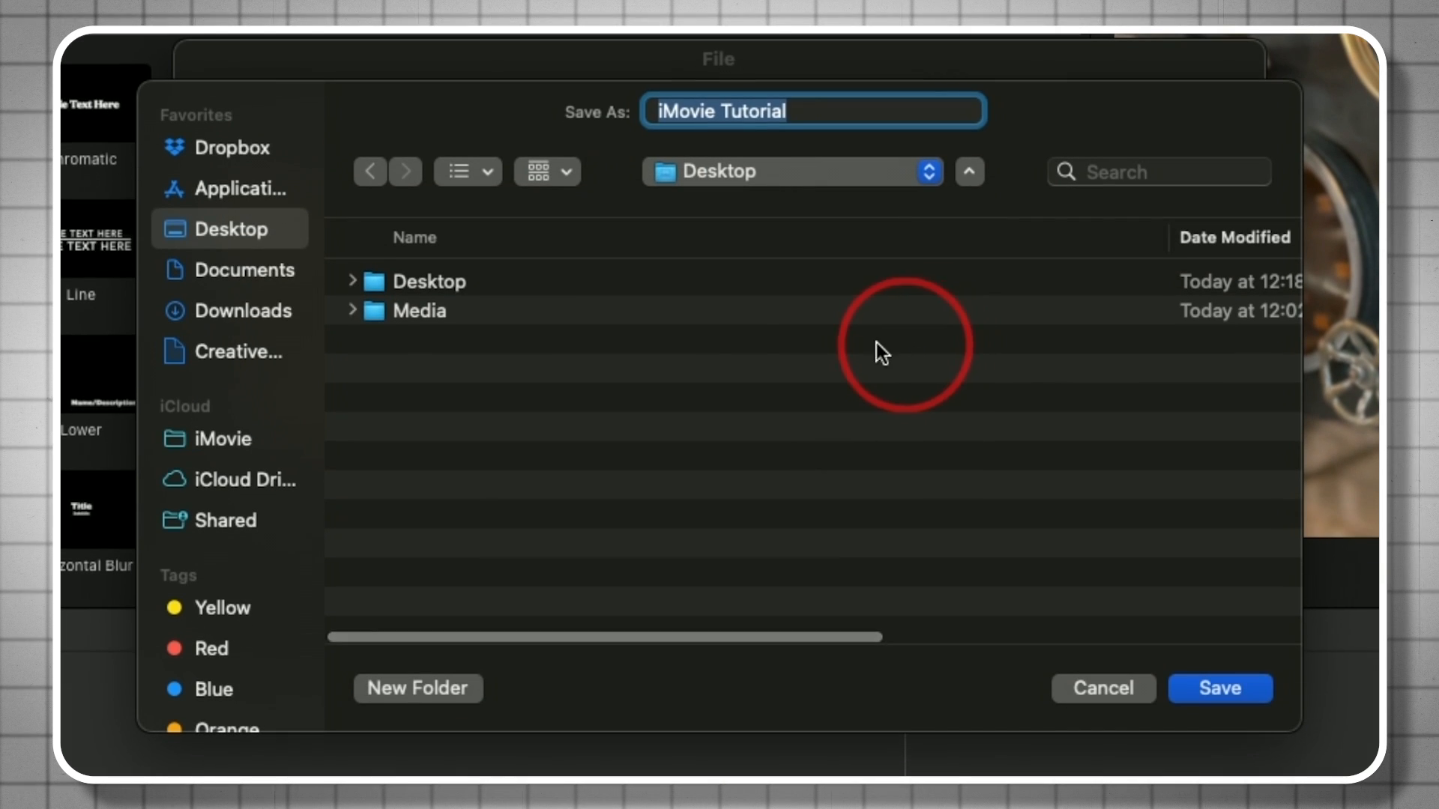
double_click(507, 312)
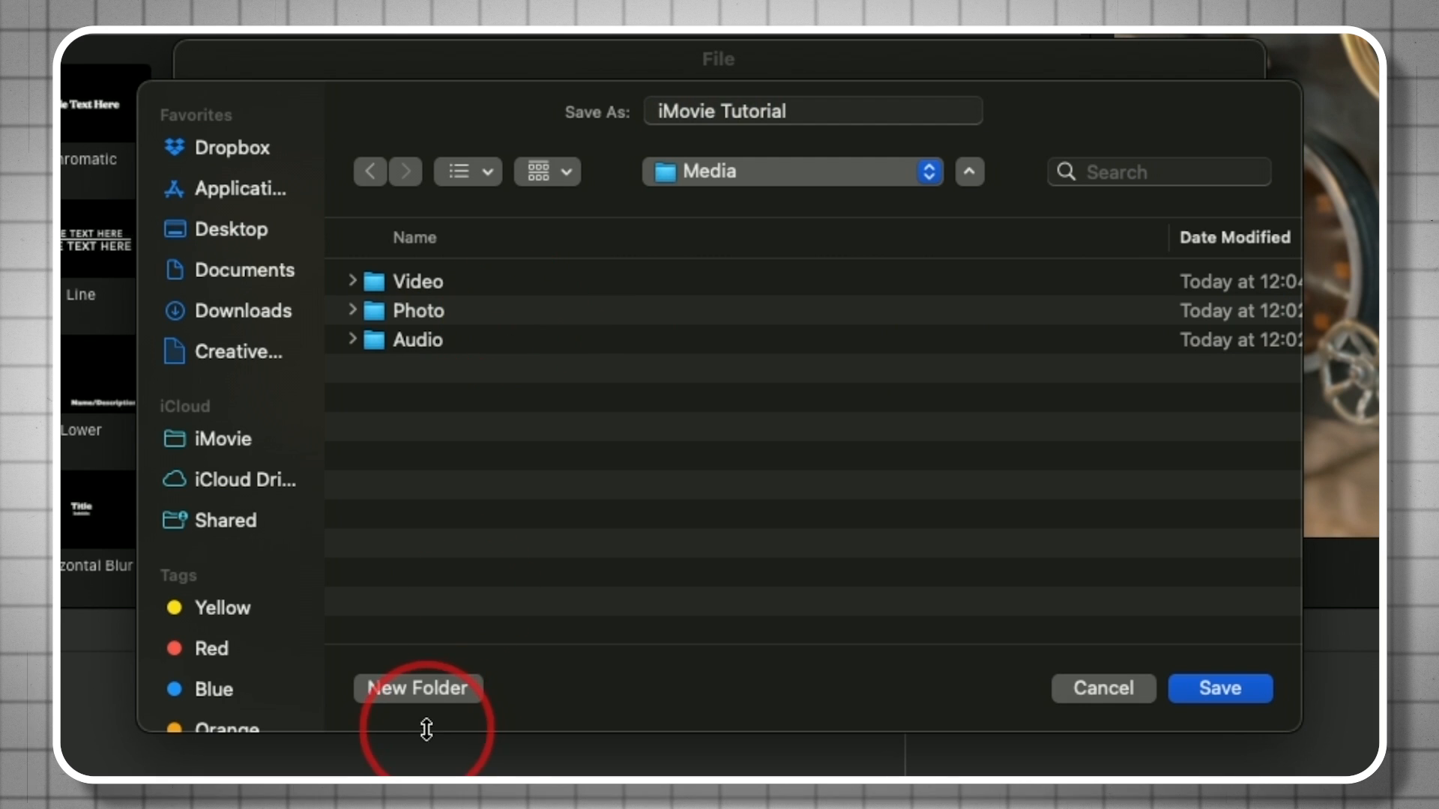
- Create a folder named "Export Files" inside Media and save the movie there as iMovie Tutorial
click(420, 685)
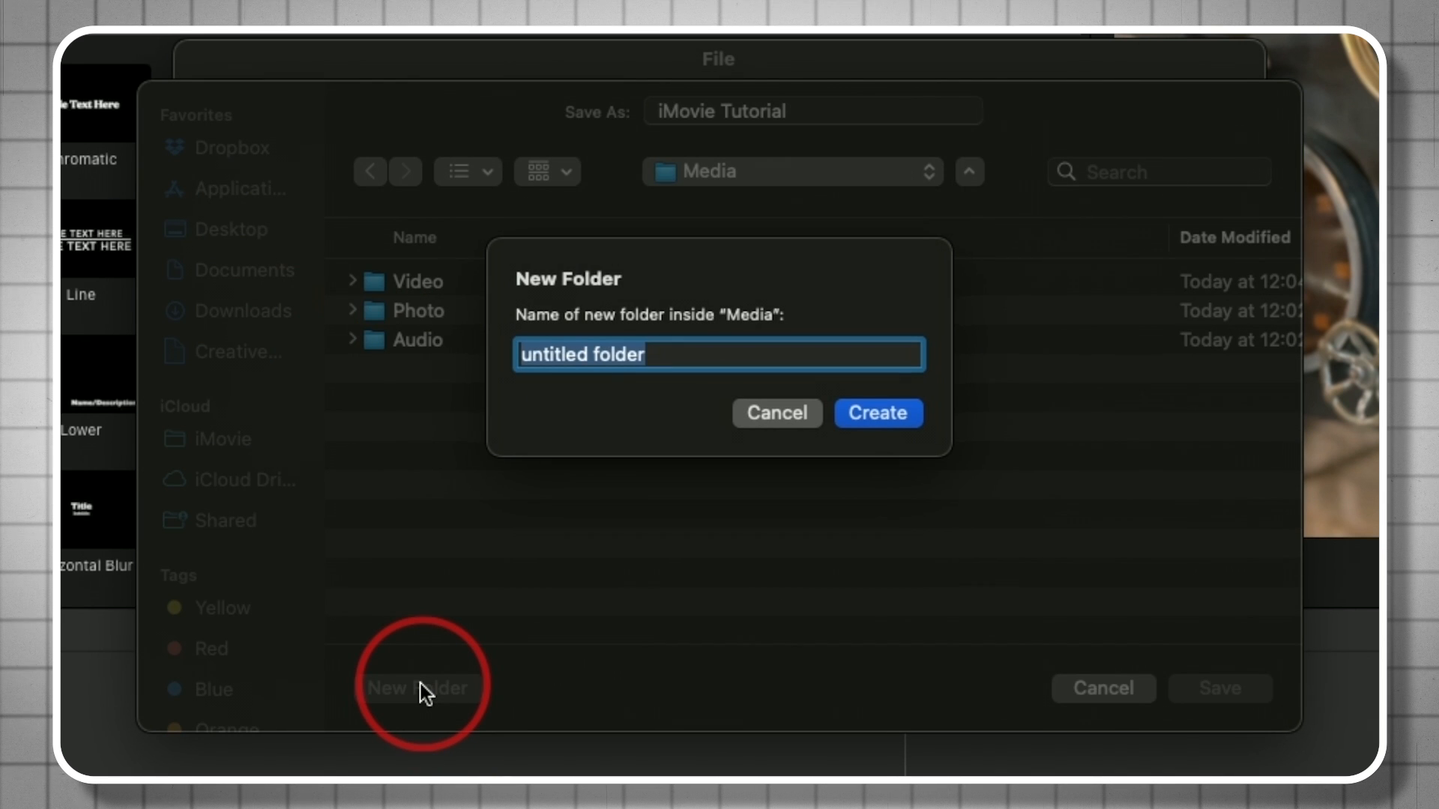
text(Export Files)
key(Return)
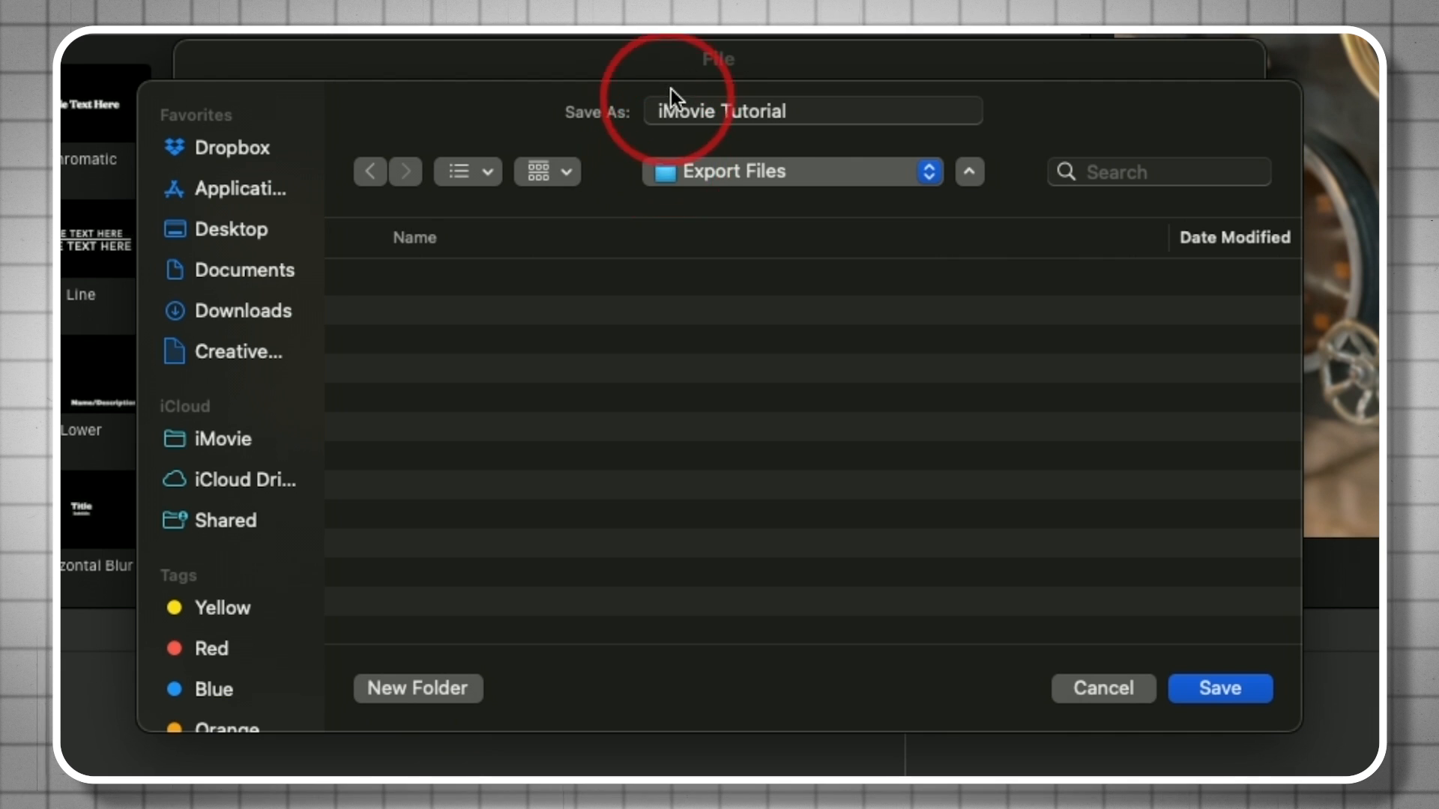
click(1220, 688)
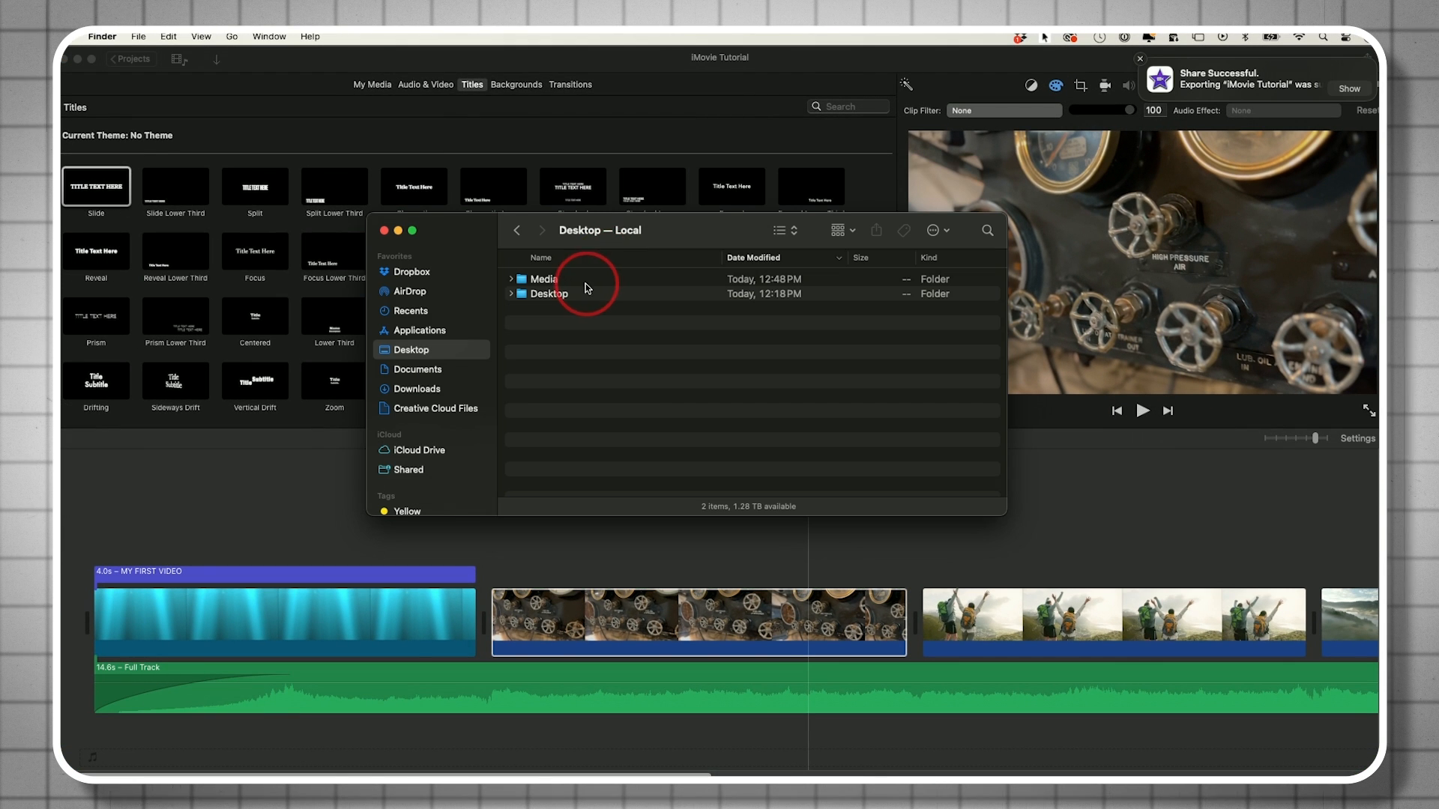
- In Finder, open the Export Files folder inside Media and select iMovie Tutorial.mp4
double_click(586, 282)
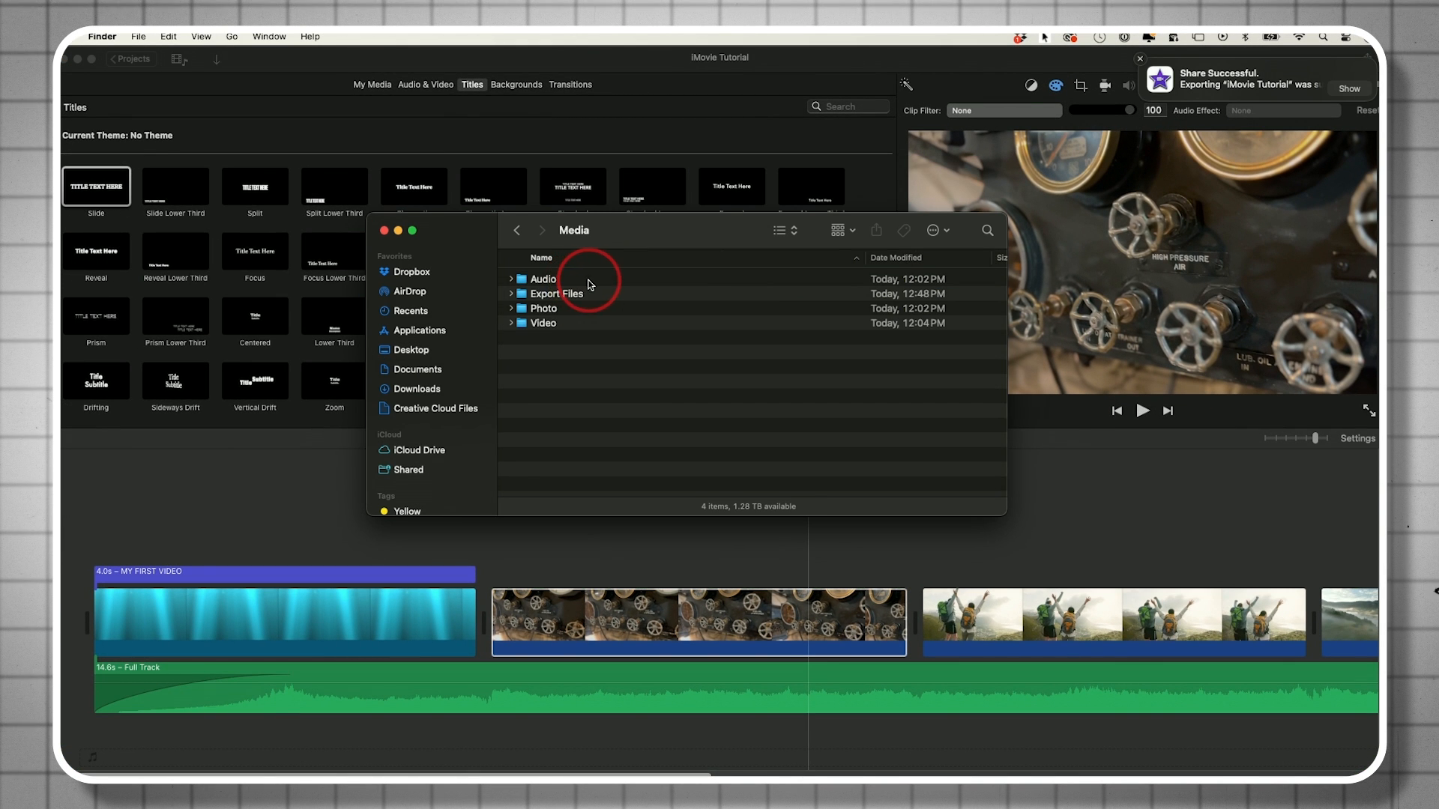
double_click(579, 296)
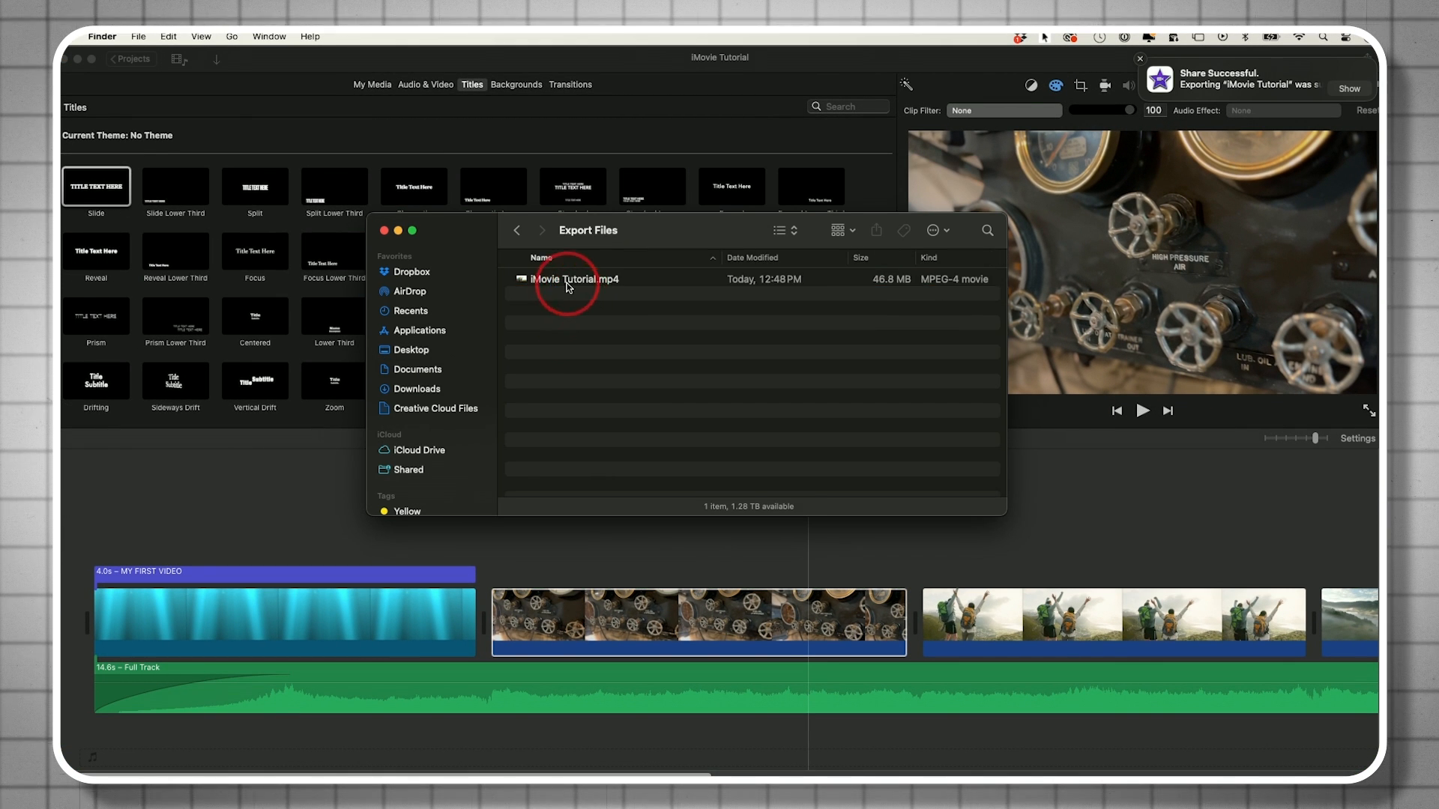
click(570, 281)
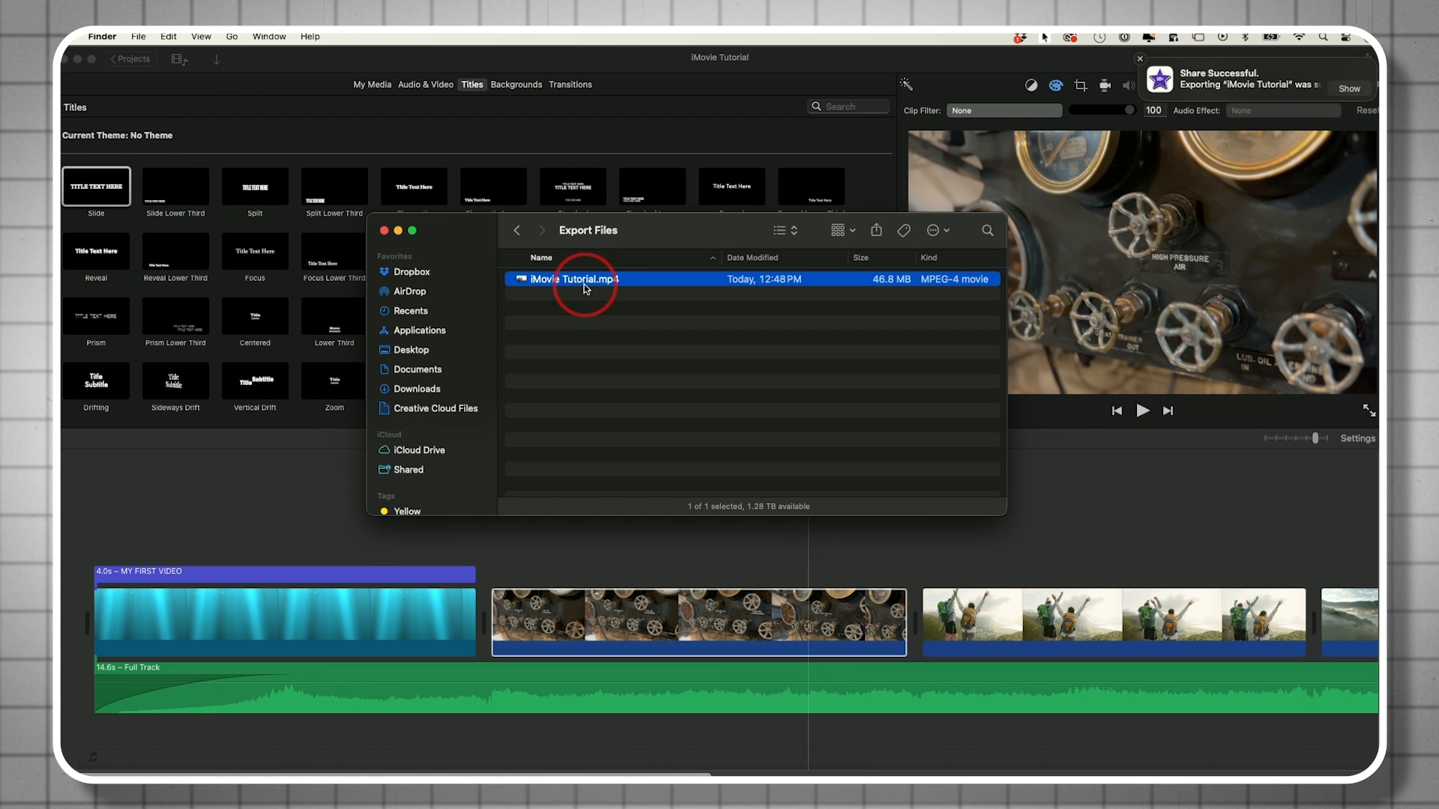
- Mute the sound, preview iMovie Tutorial.mp4 with Quick Look, scrub through it and close the preview
key(XF86AudioLowerVolume)
key(XF86AudioLowerVolume)
key(space)
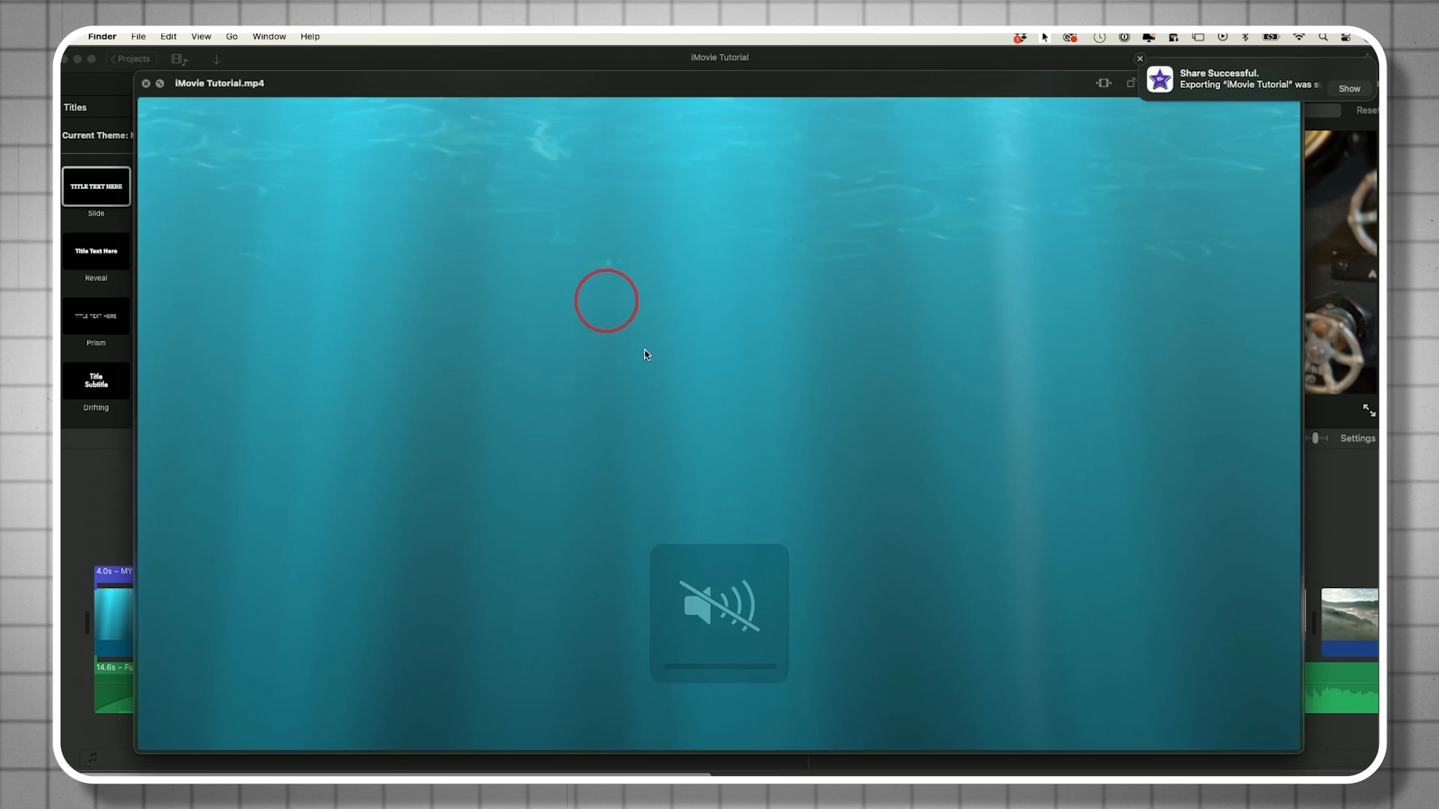
drag(368, 741, 627, 761)
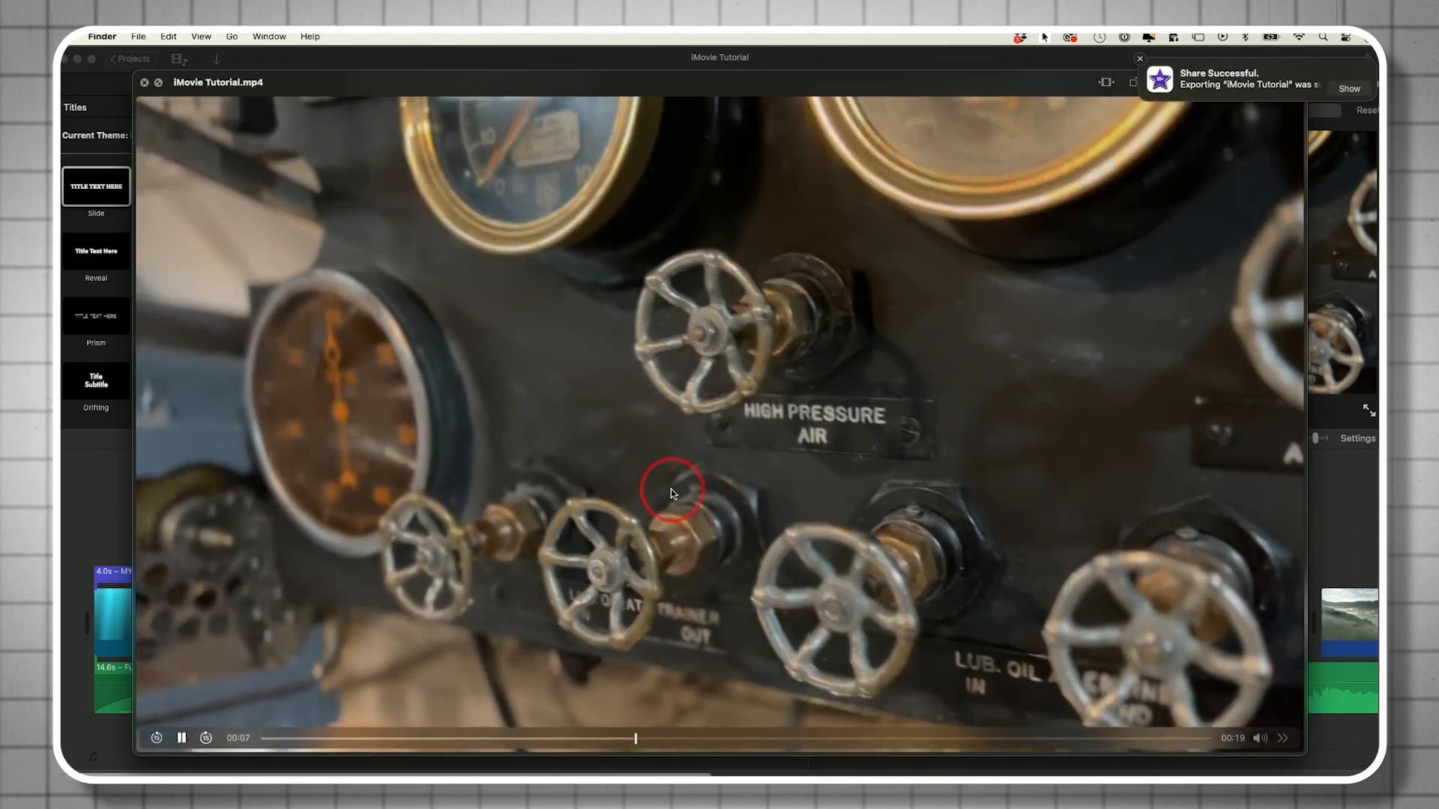
key(space)
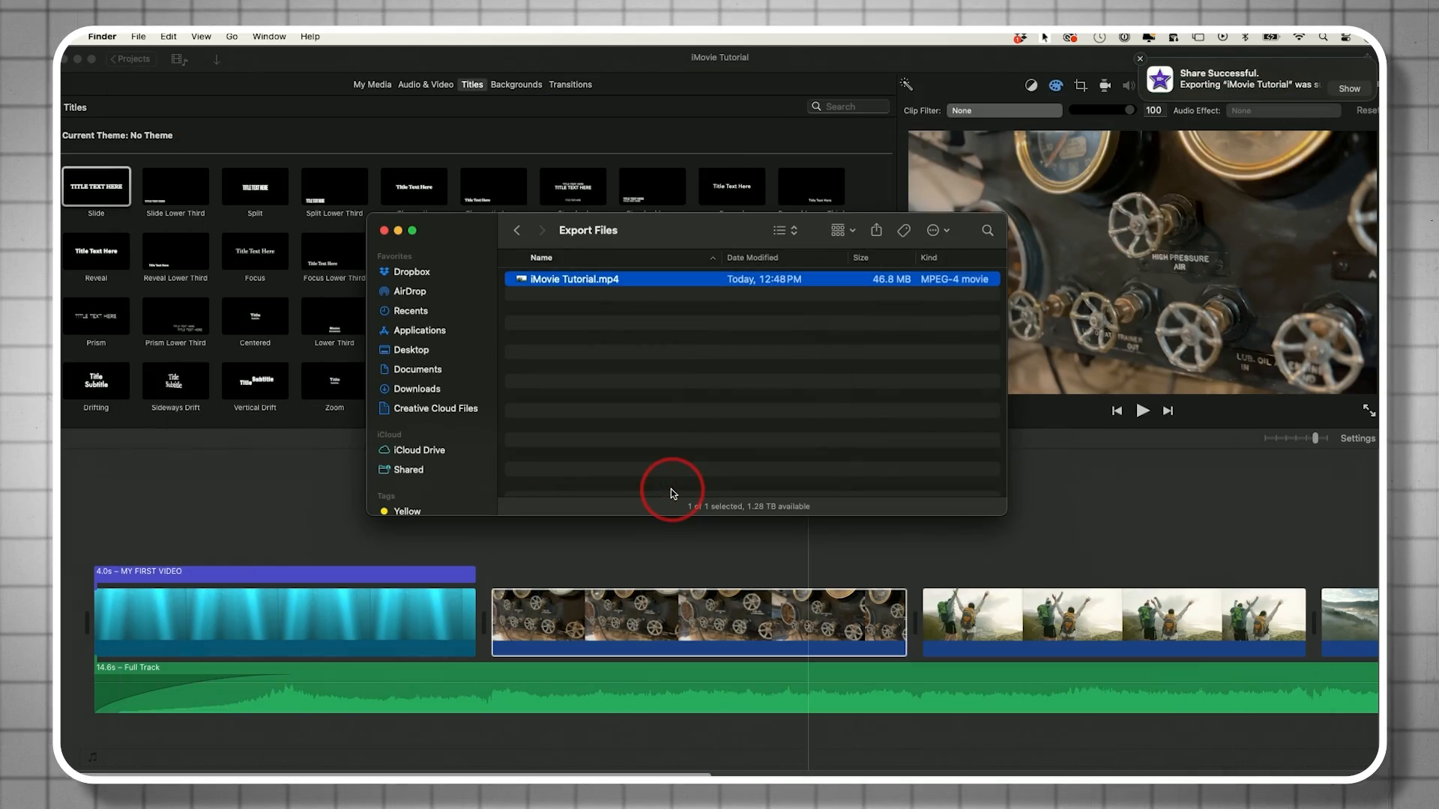